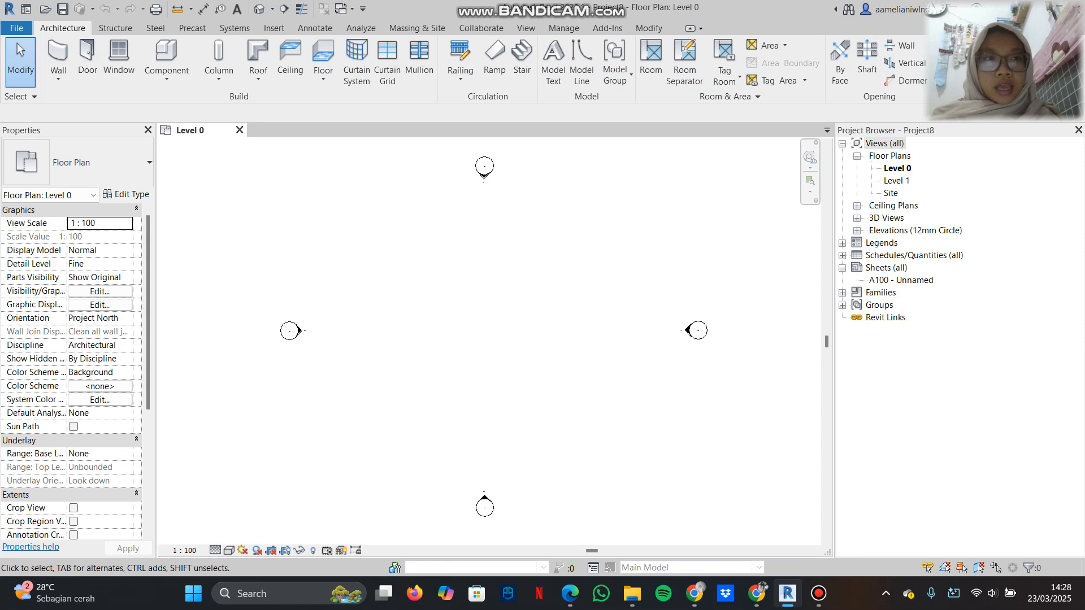
Step: Draw a vertical grid line in the western half of the area between the four elevation markers
click(935, 59)
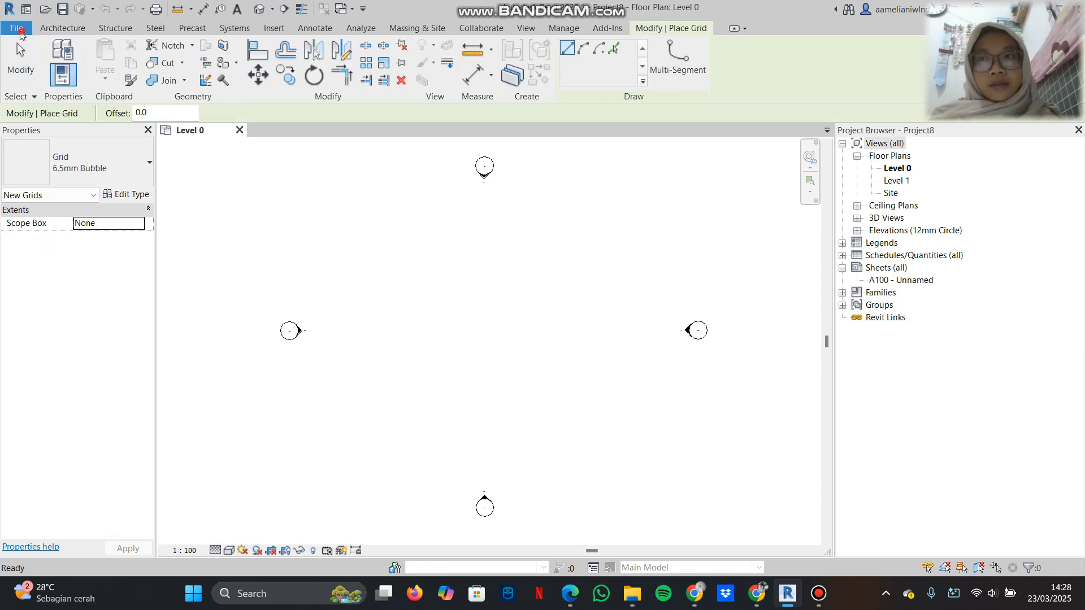
click(17, 28)
click(60, 27)
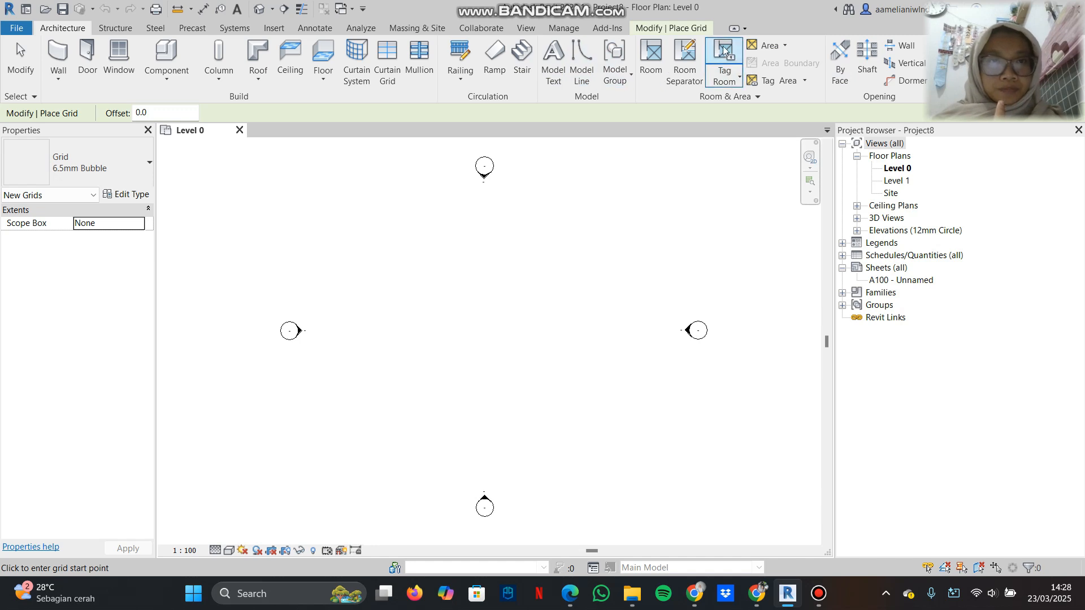
click(693, 29)
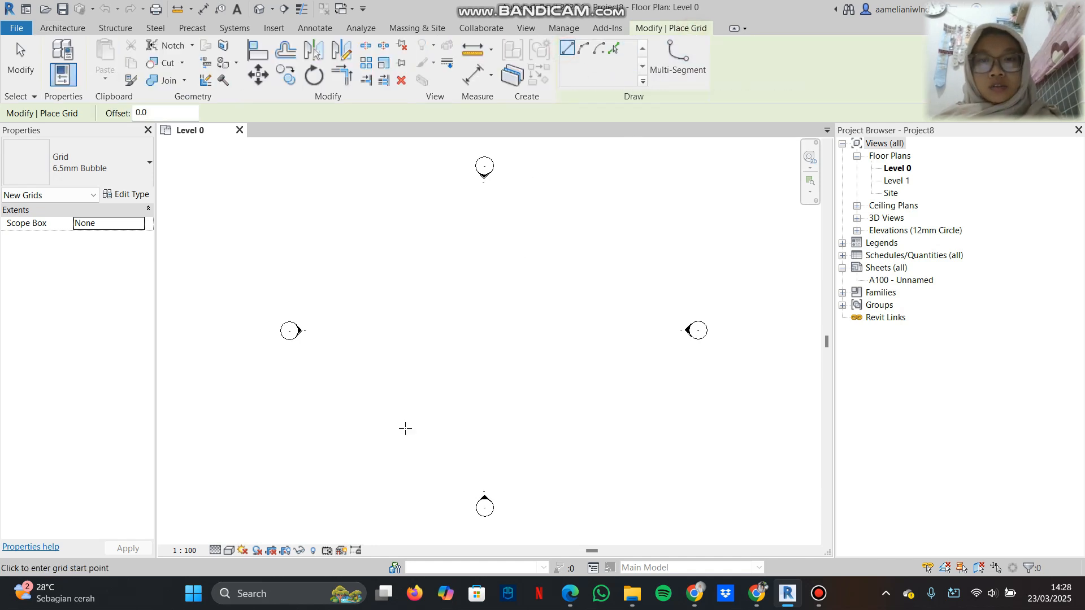
click(381, 416)
click(381, 245)
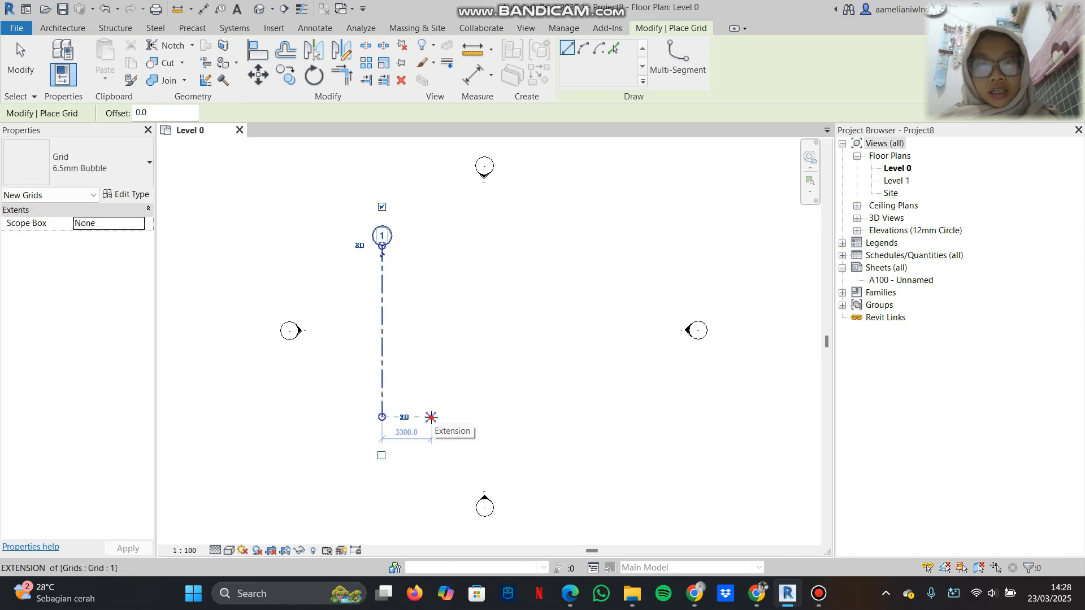
Step: Draw a second vertical grid line 3300 mm east of grid 1, aligned with both of its ends
click(432, 417)
click(432, 246)
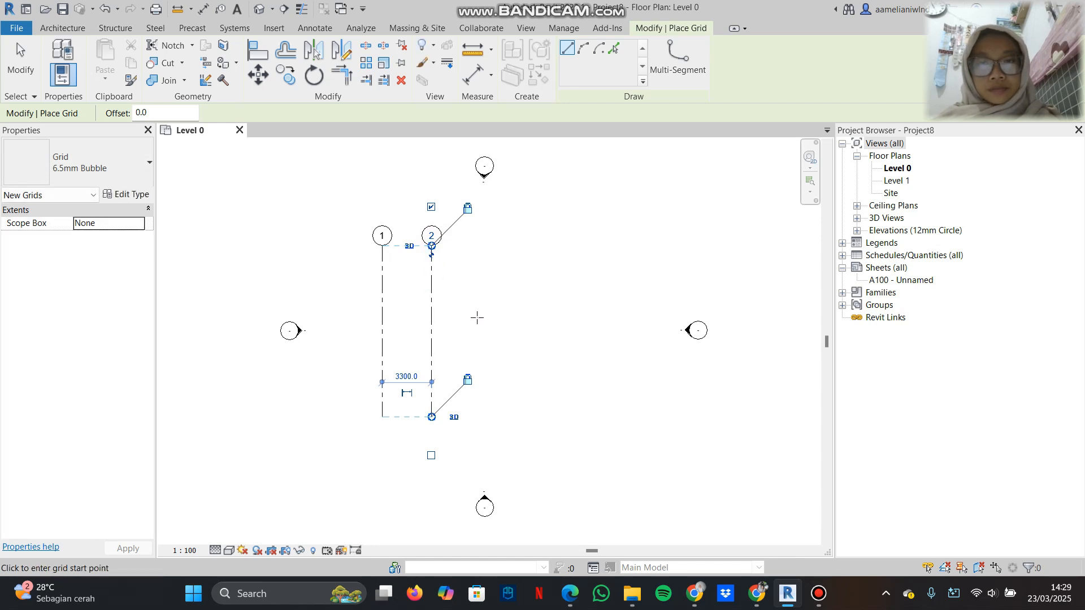
key(Escape)
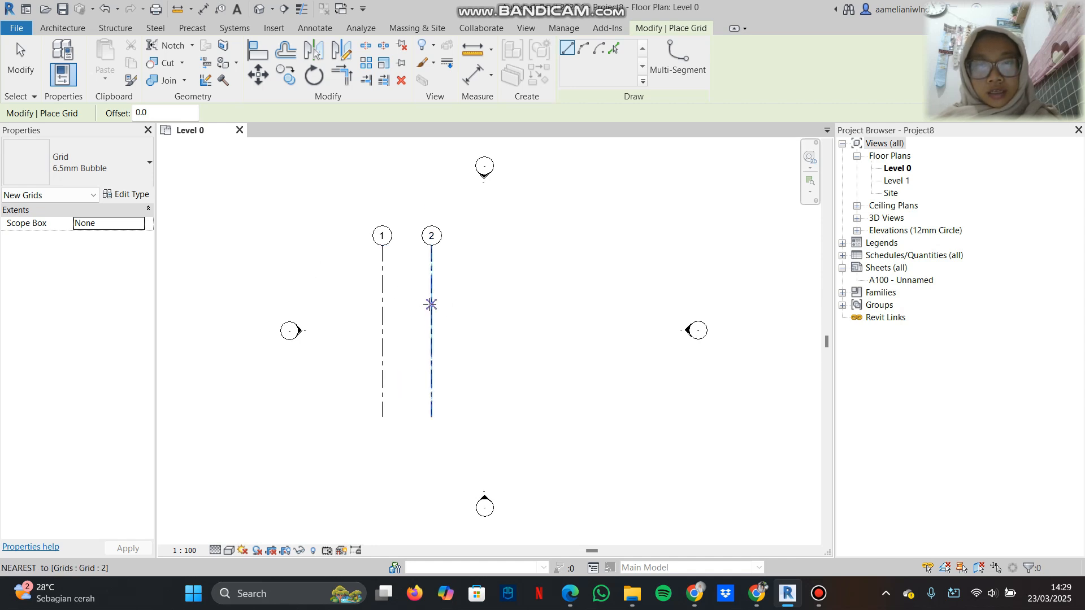
click(432, 304)
key(Escape)
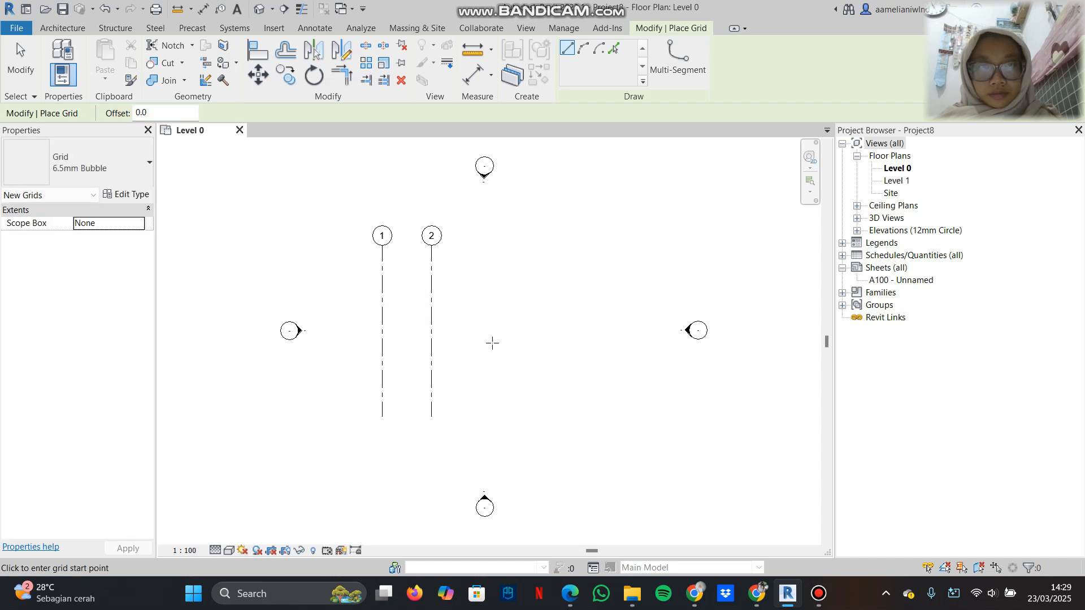
click(20, 68)
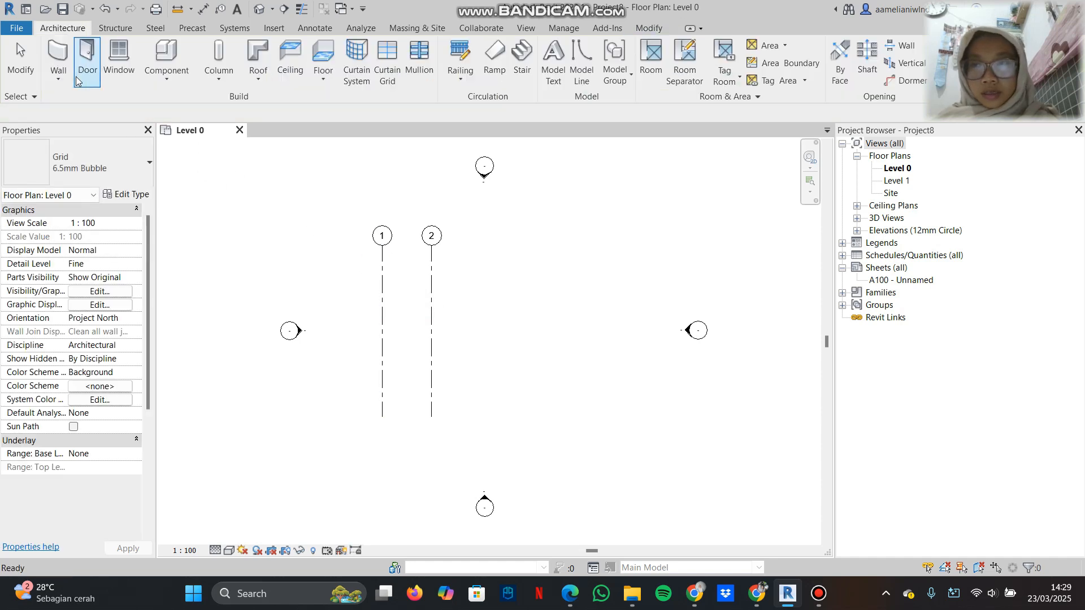
Step: Copy grid 2 eastward twice in multiple mode, adding two more evenly spaced vertical grid lines level with the originals
click(429, 327)
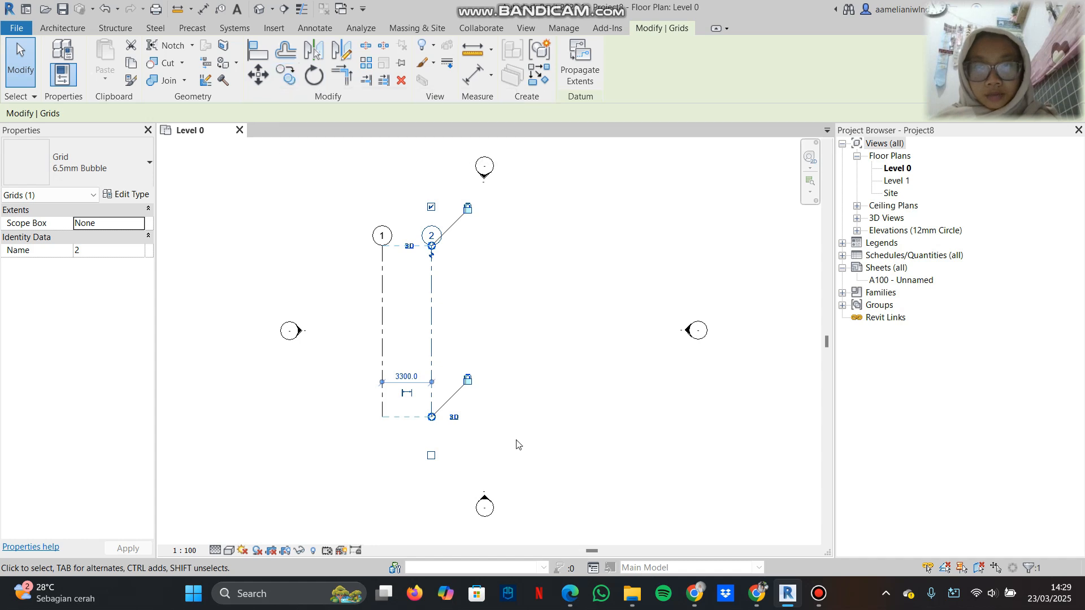
key(c)
key(o)
click(432, 417)
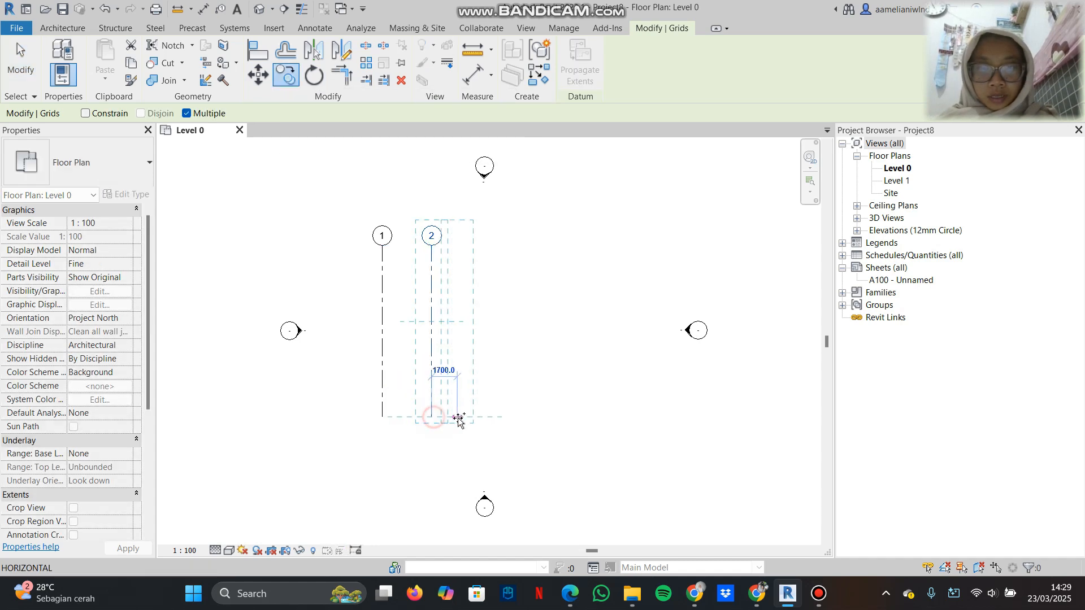
click(490, 419)
click(548, 419)
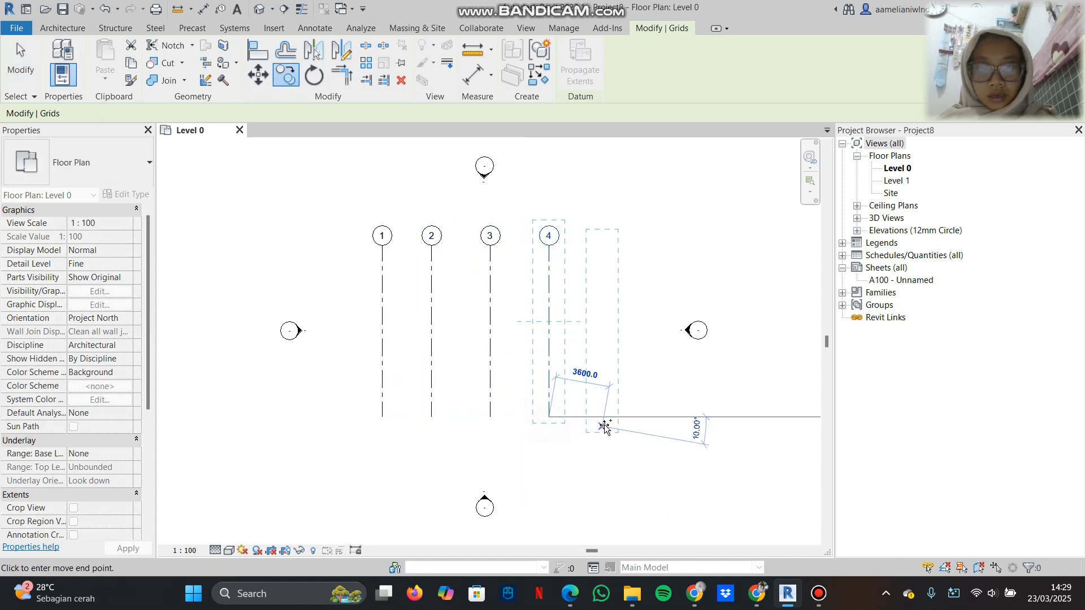
Step: Place one more copy of the vertical grid line east of grid 4 and delete it
click(606, 424)
key(Escape)
key(Escape)
click(604, 370)
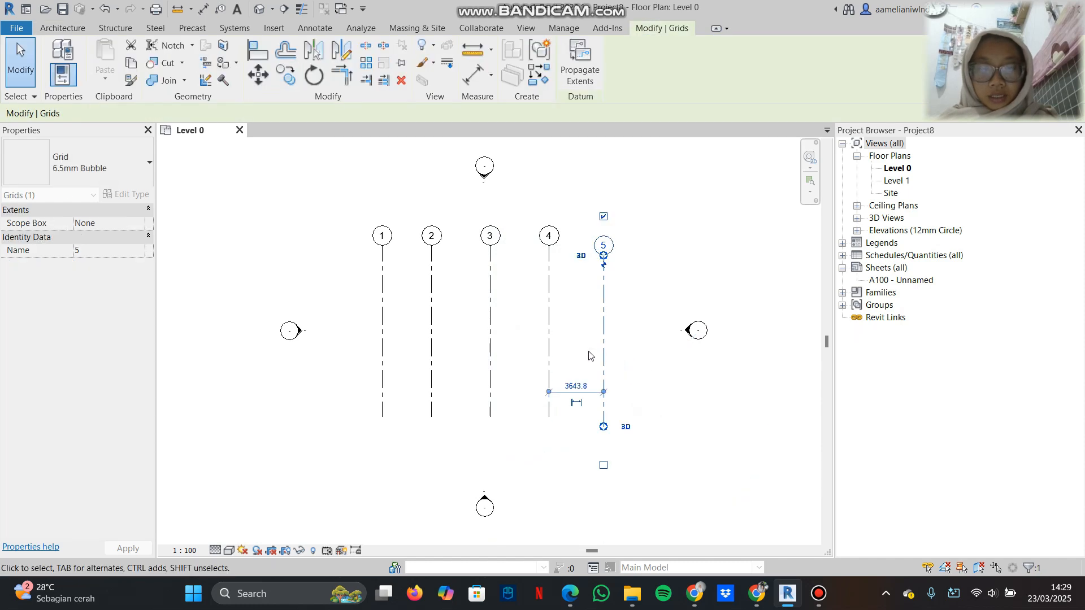
key(Delete)
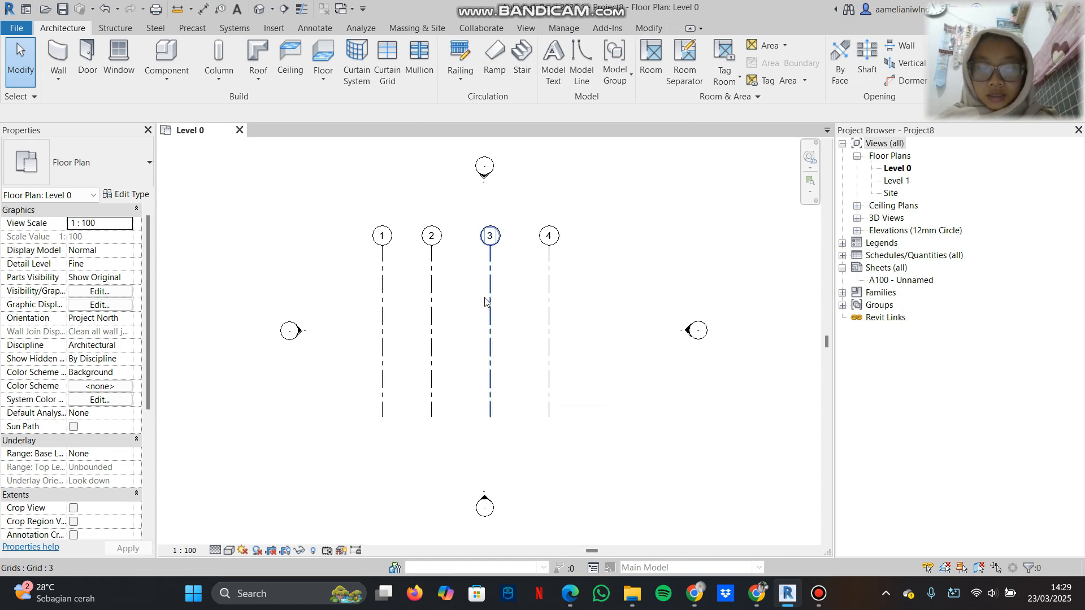
Step: Draw two horizontal grid lines about 3420 mm apart across the upper half of vertical grids 1 to 4
key(g)
key(r)
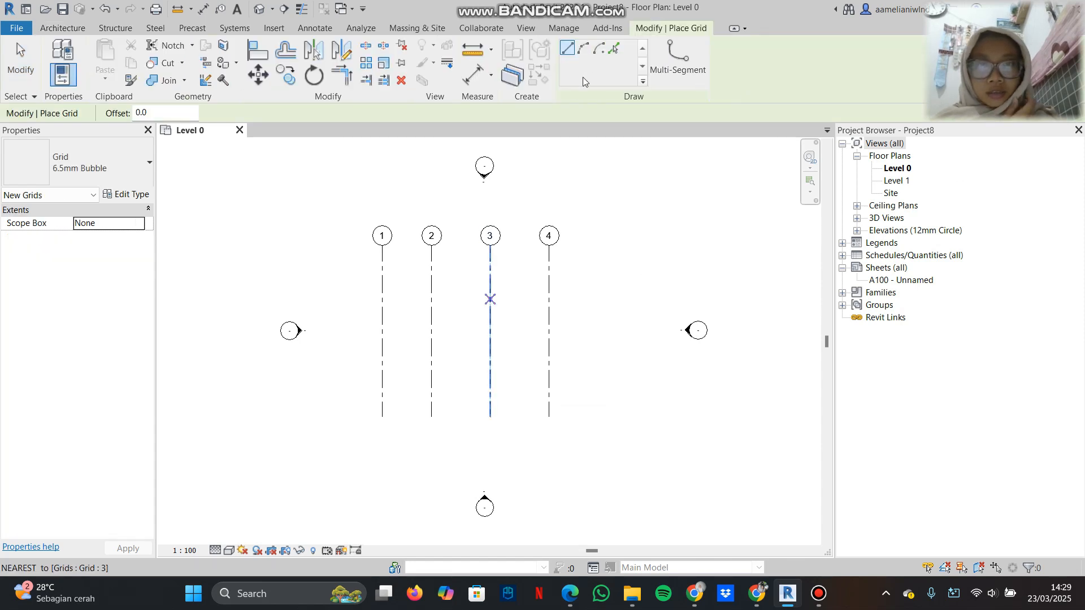
click(326, 269)
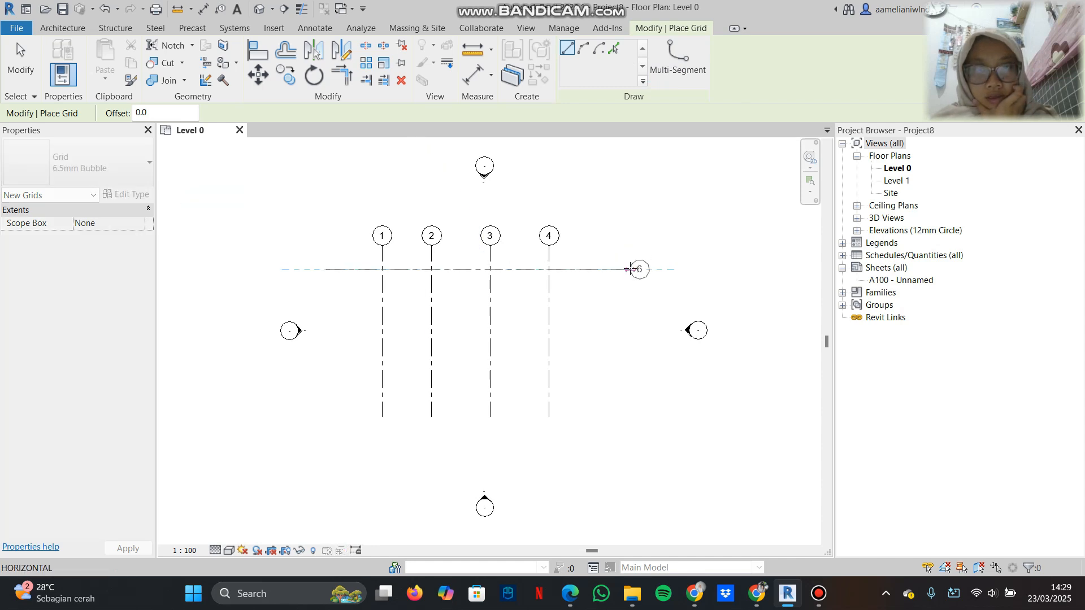
click(630, 270)
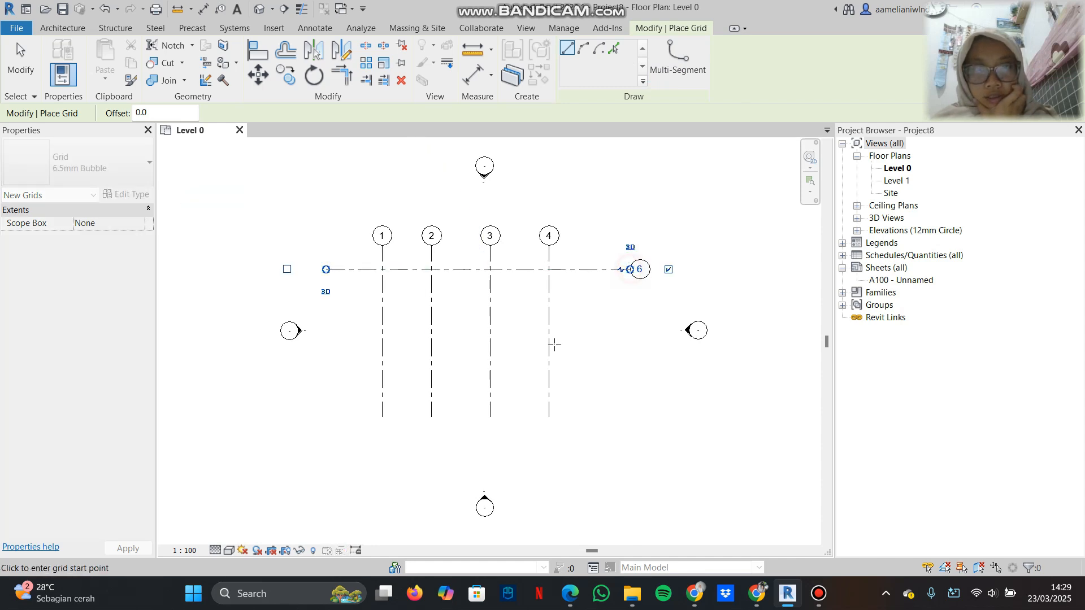
click(341, 321)
click(630, 321)
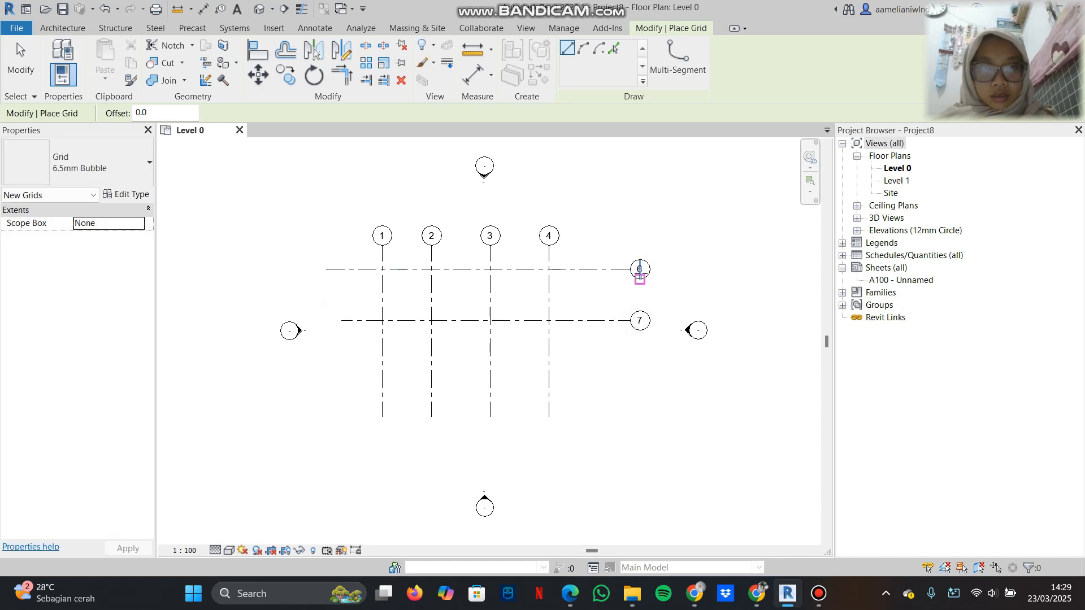
key(Escape)
key(Escape)
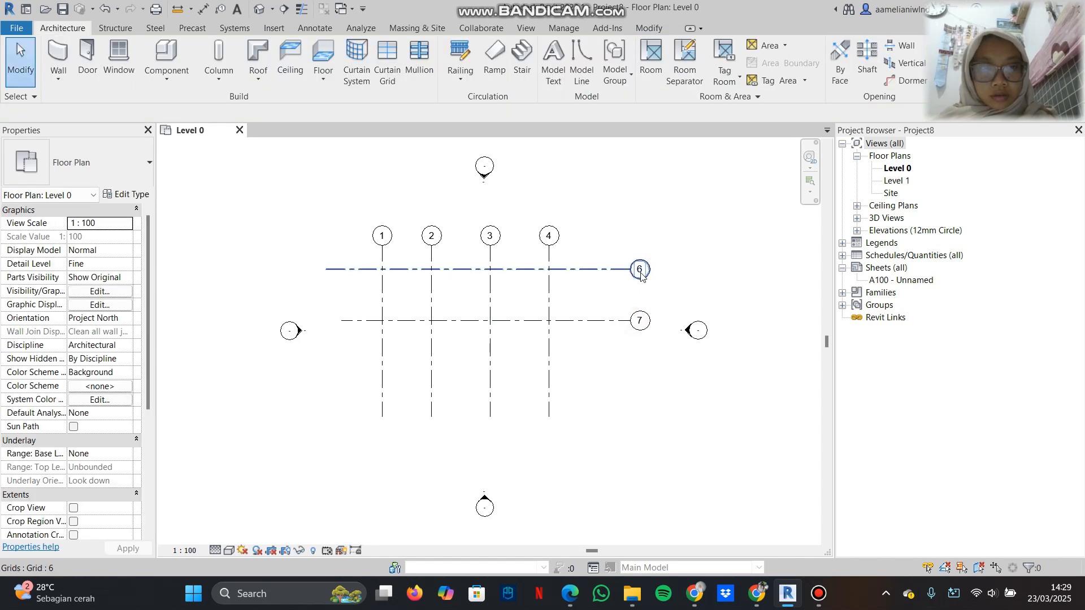
Step: Rename the upper horizontal grid line to A
click(641, 269)
click(640, 269)
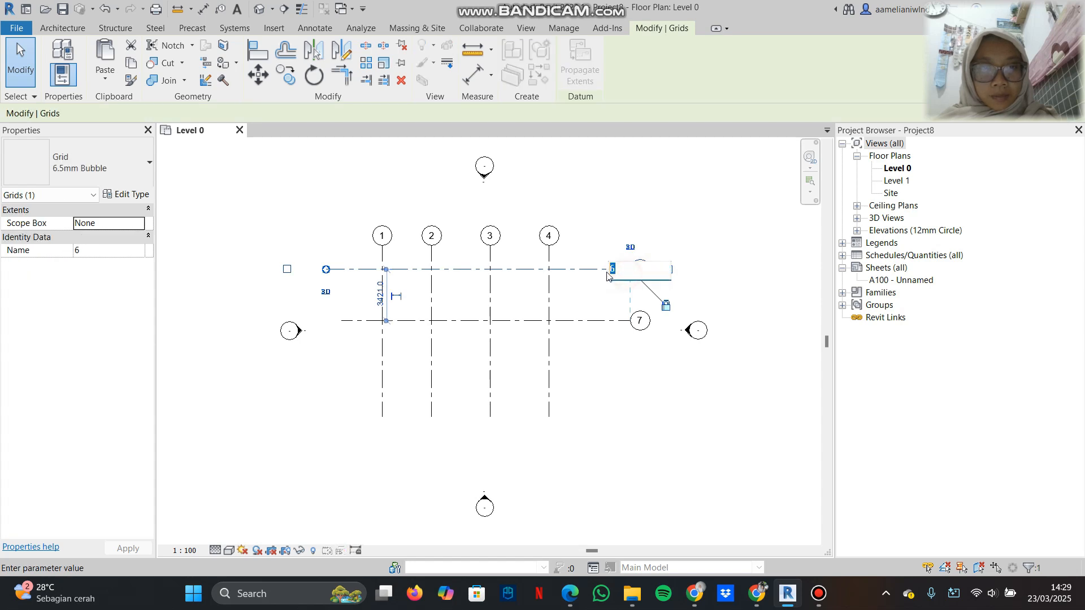
key(Caps_Lock)
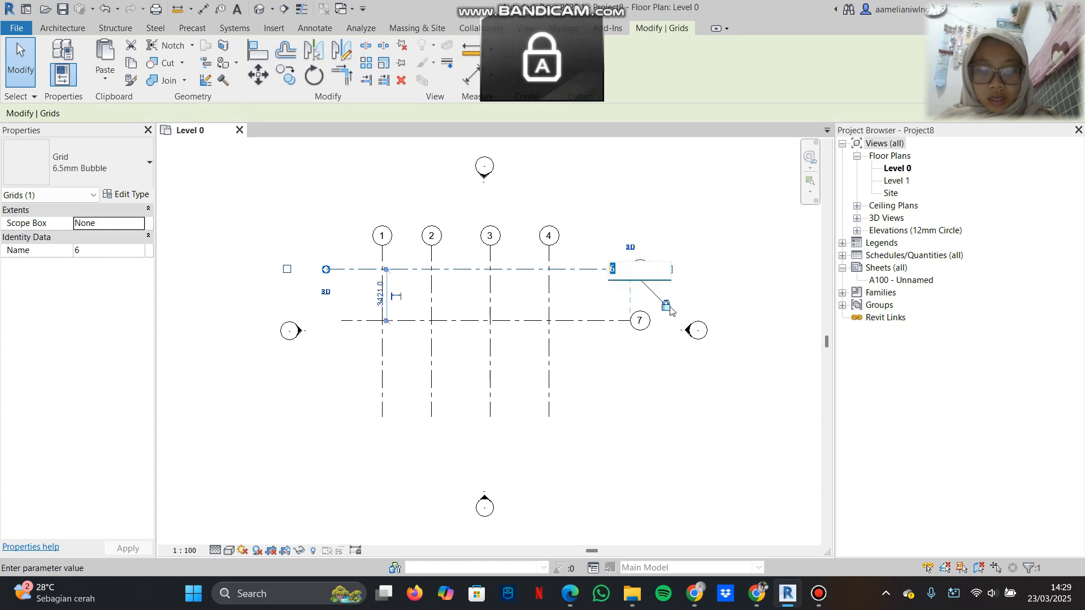
text(A)
key(Return)
Step: Rename the lower horizontal grid line to B
click(641, 320)
click(640, 321)
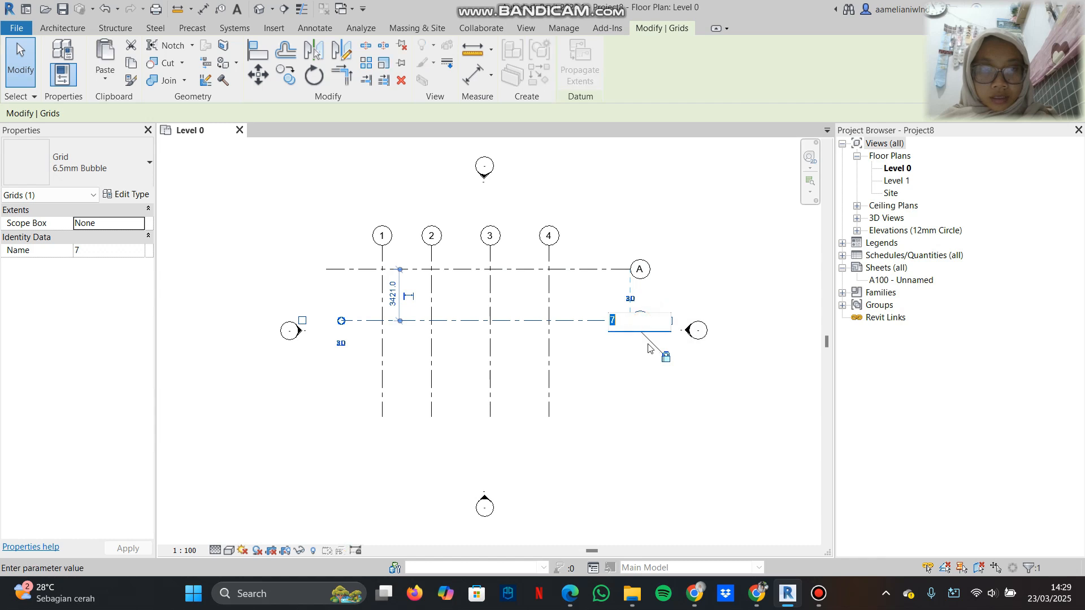
text(B)
key(Return)
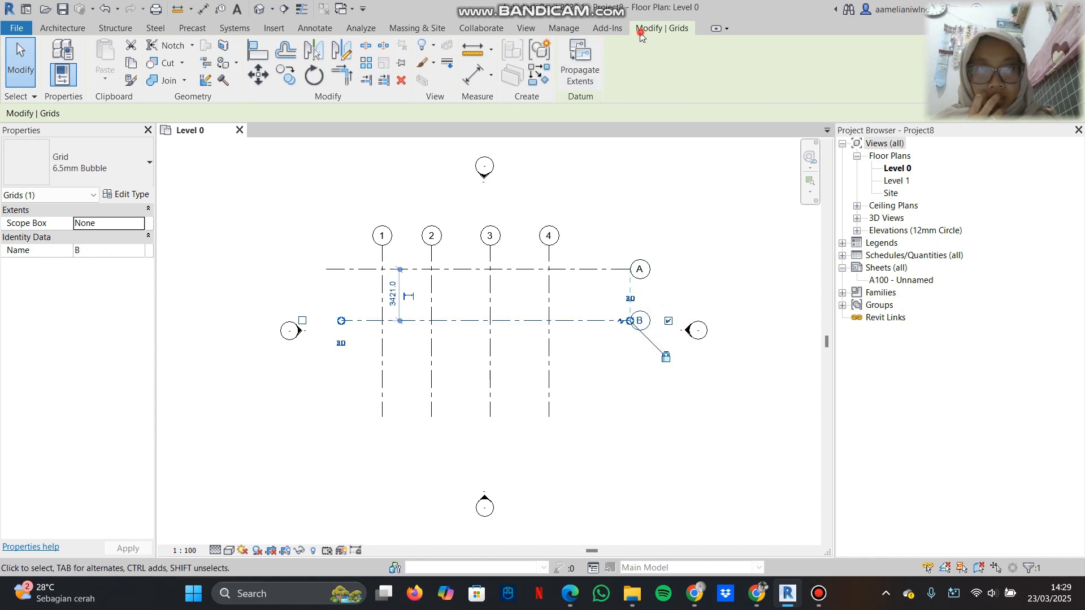
Step: Draw a center-ends arc grid centred on intersection 1/A with a 3300 mm radius, sweeping from 2/A down towards grid B; undo the stray bubble change
click(615, 28)
click(655, 28)
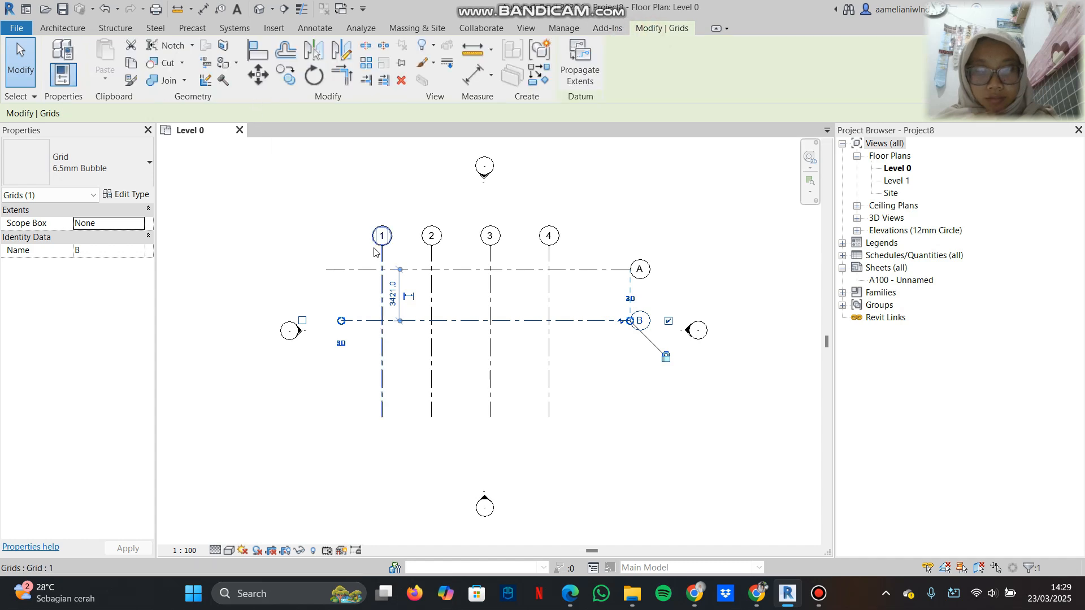
key(g)
key(r)
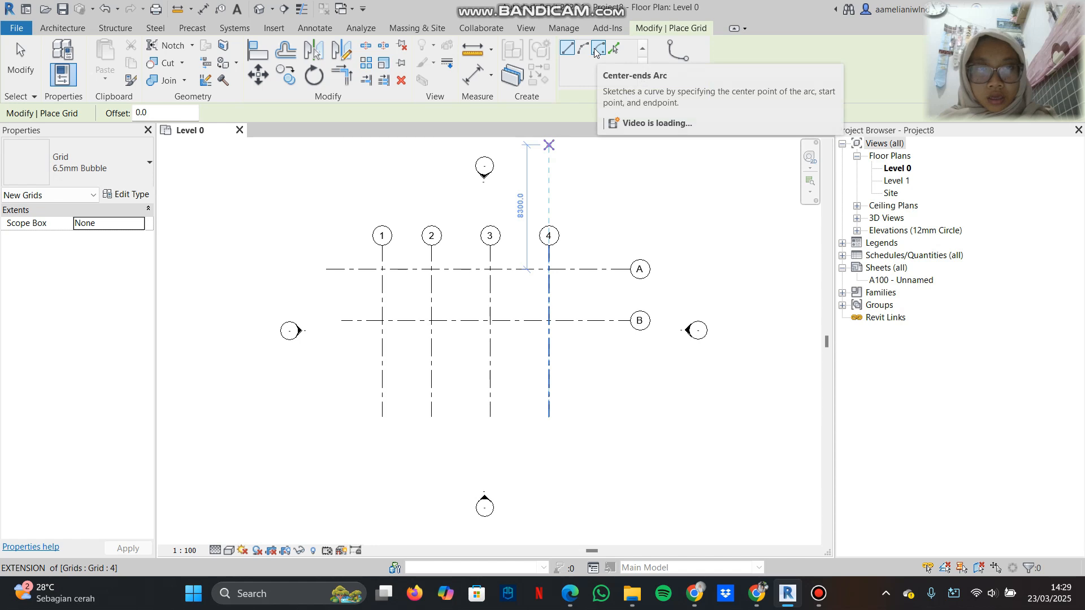
click(597, 49)
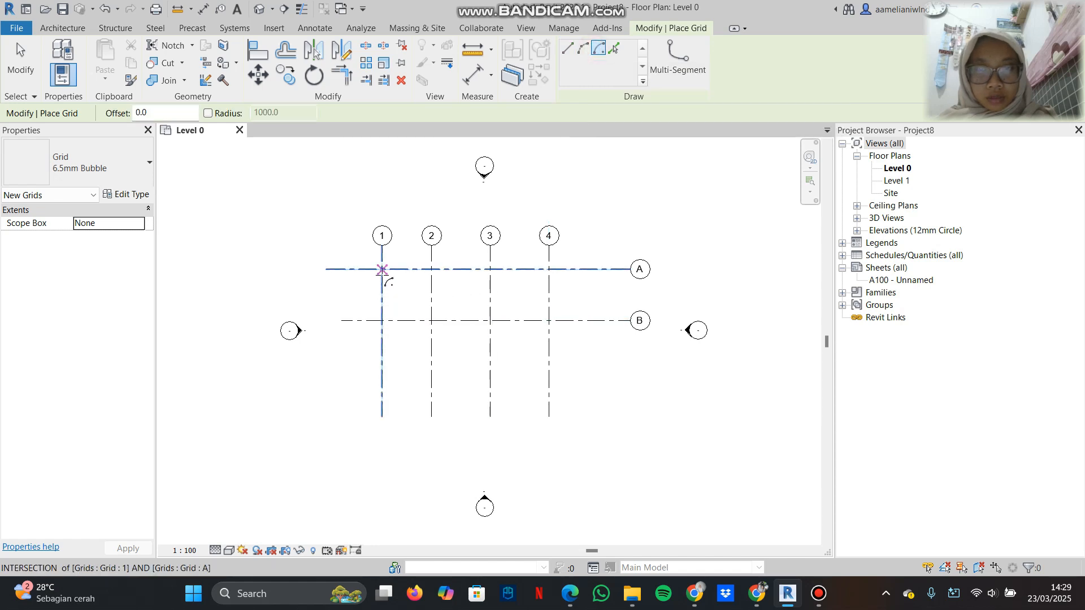
click(382, 269)
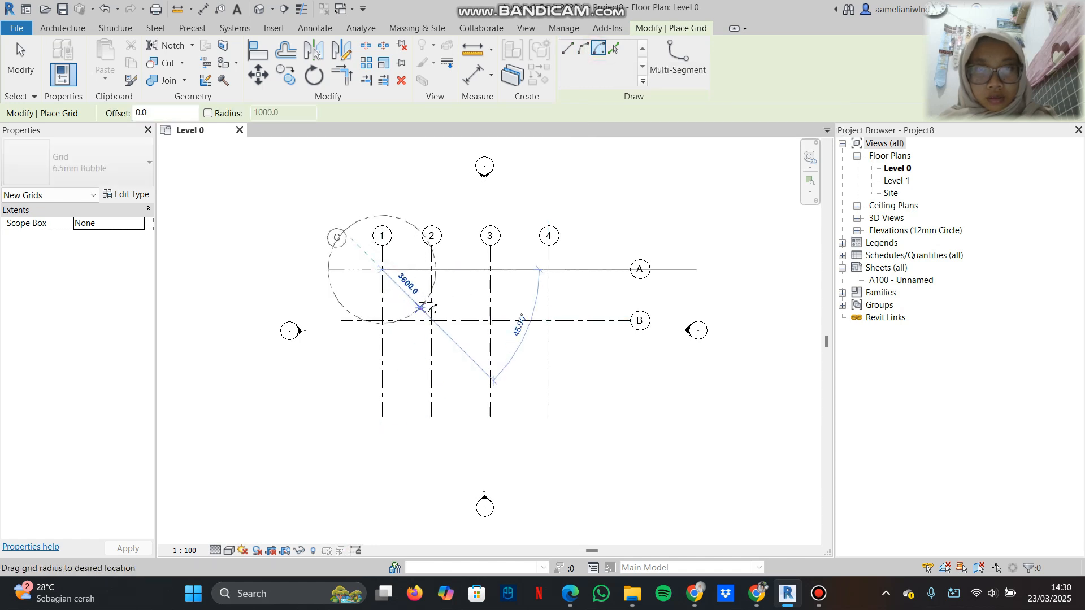
click(432, 269)
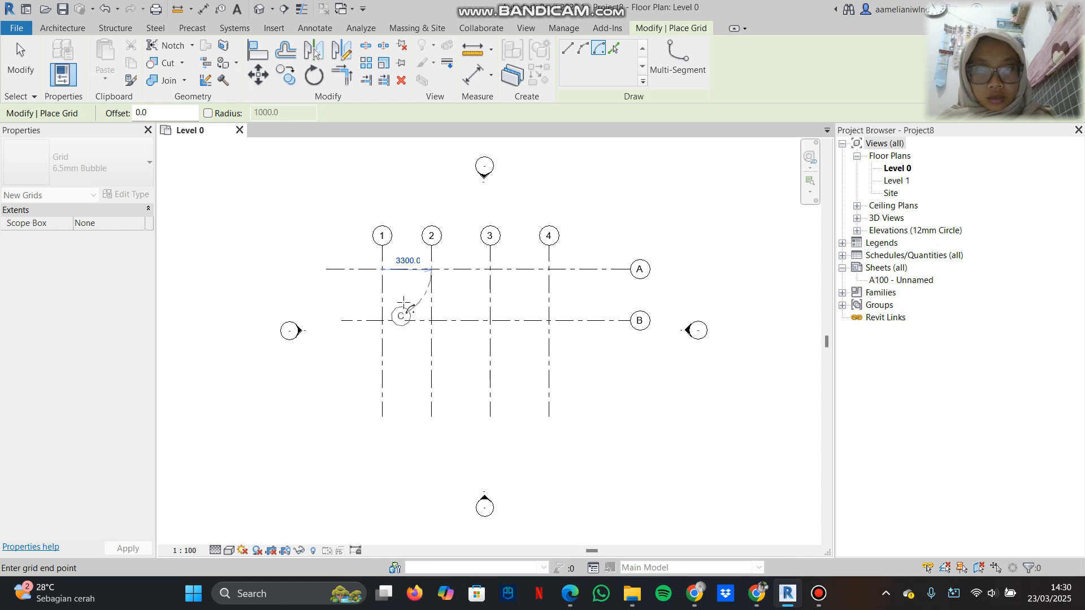
click(424, 316)
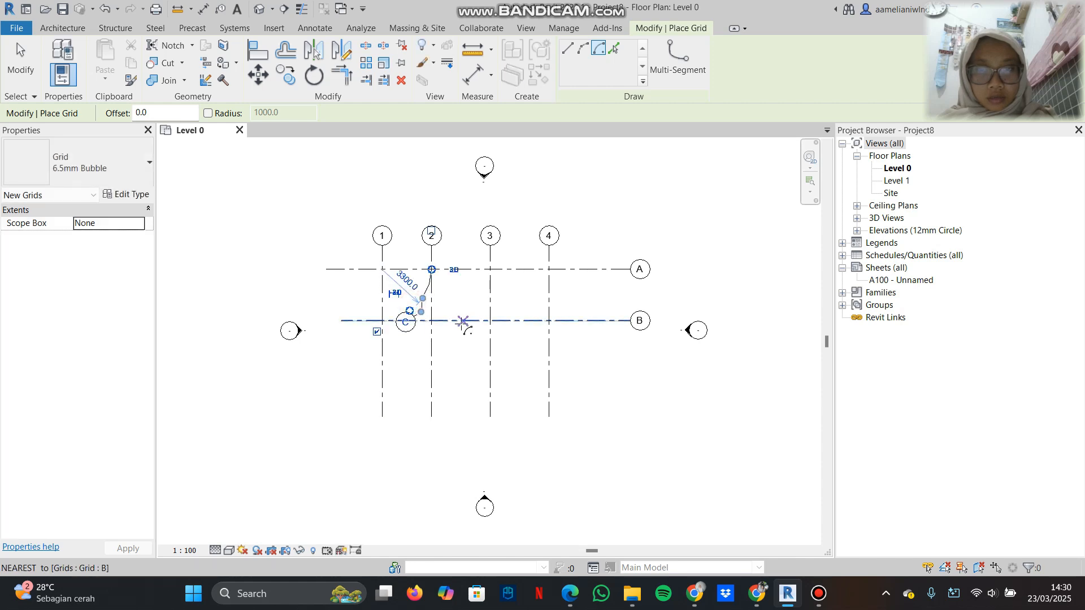
key(ctrl+z)
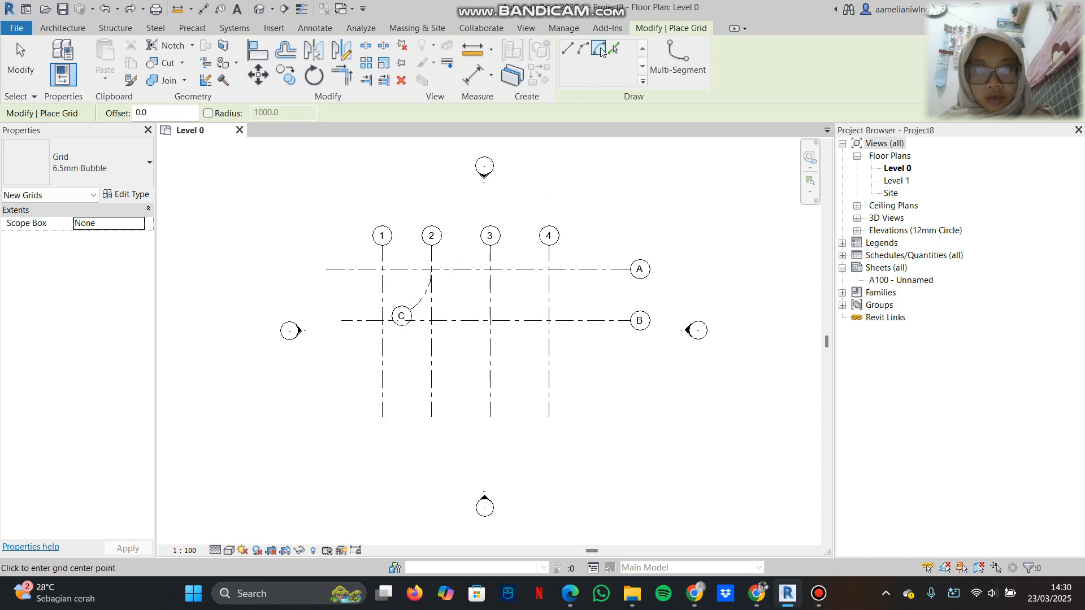
Step: Draw a start-end-radius arc grid from intersection 3/A to grid B between grids 3 and 4, passing through intersection 4/A
click(583, 48)
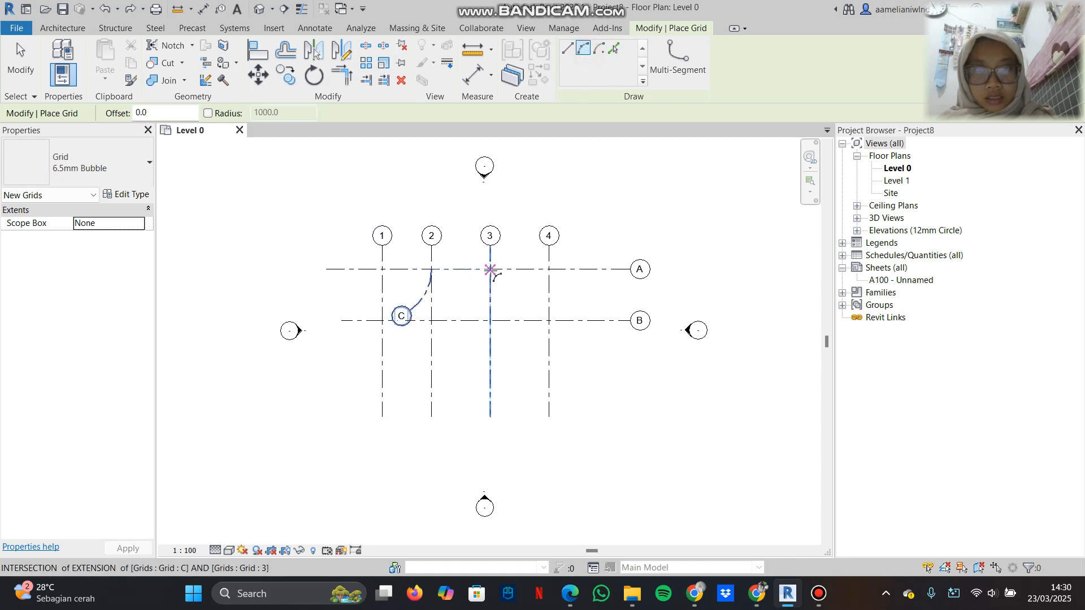
click(490, 269)
click(519, 321)
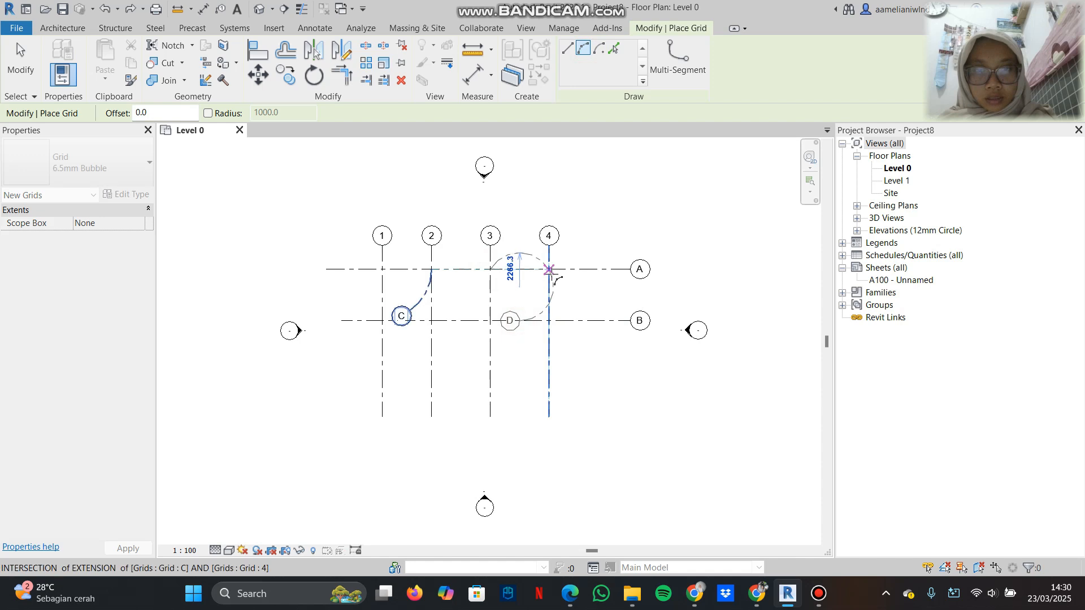
click(549, 269)
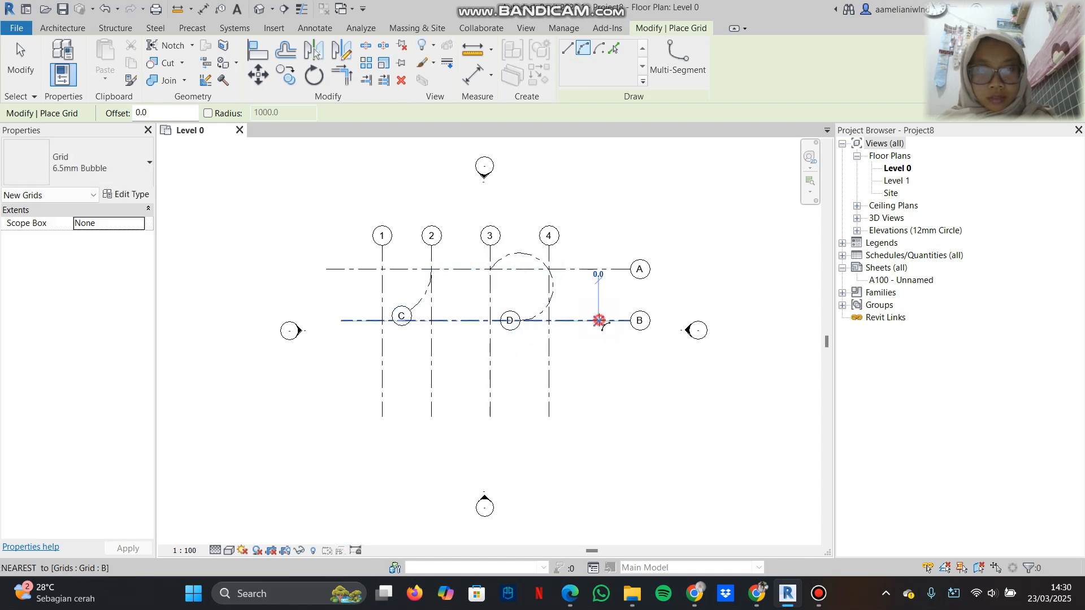
Step: Draw another start-end-radius arc grid from grid B east of grid 4 to grid 4 below B, with a 3300 mm radius
click(600, 321)
click(549, 370)
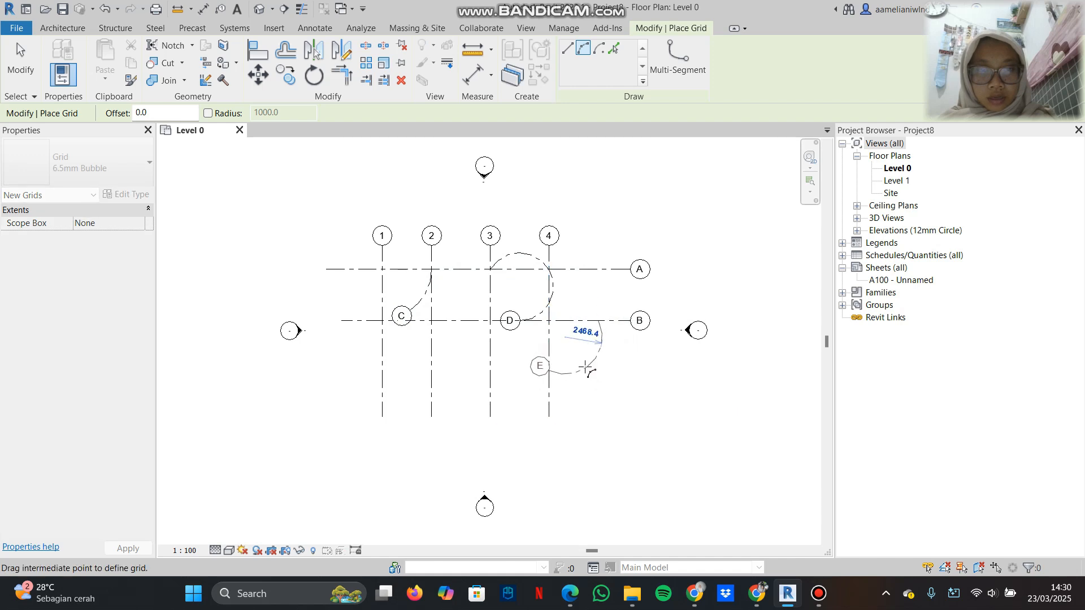
click(583, 366)
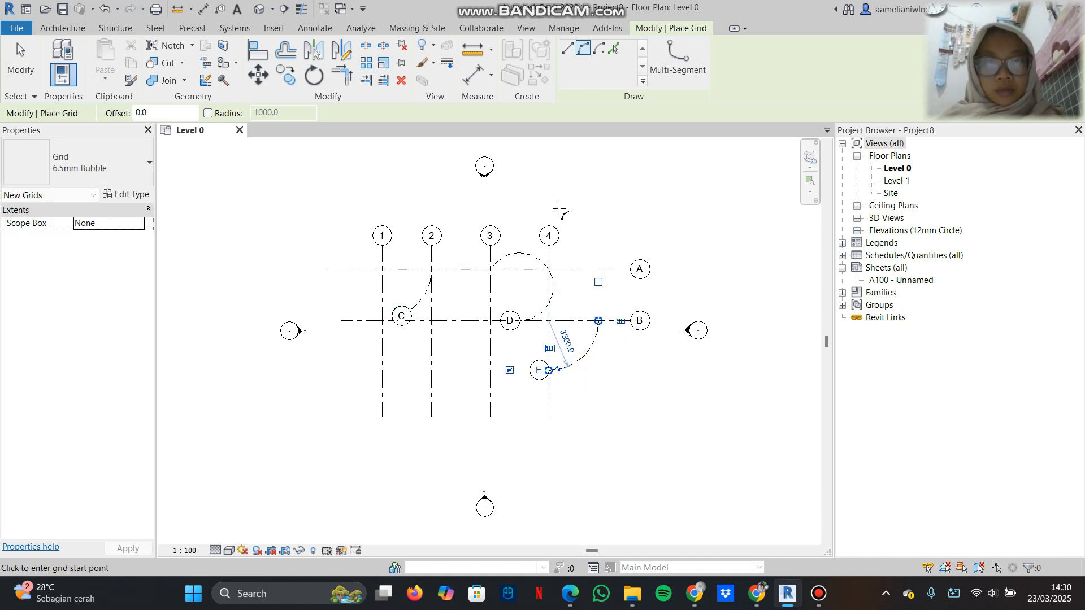
Step: Draw a multi-segment grid below grid B, running from grid 1 across grids 2, 3 and 4 and ending with a 3500 mm horizontal segment
click(681, 65)
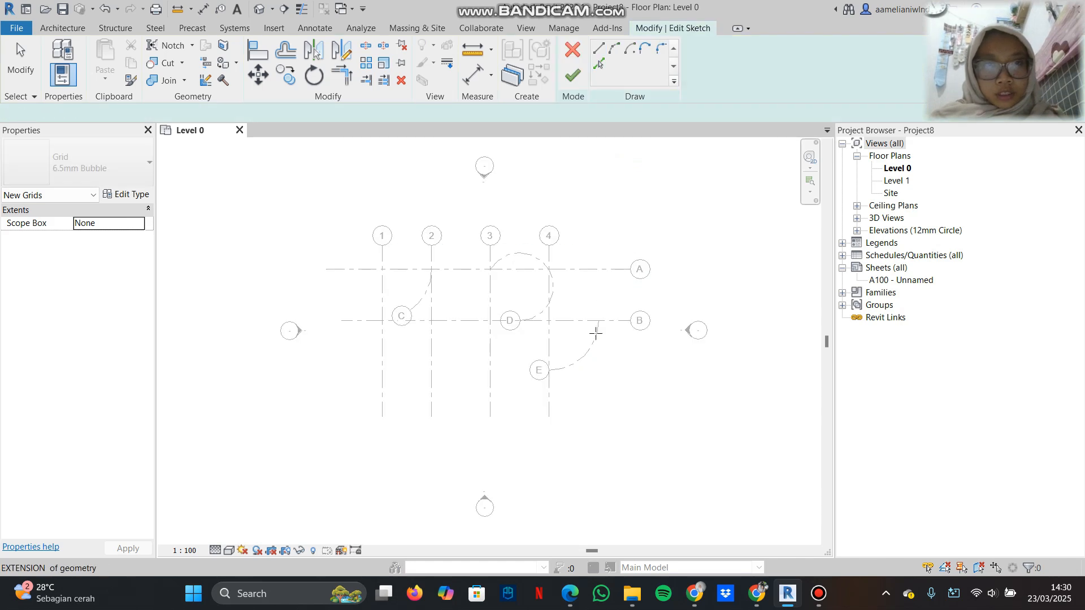
click(383, 356)
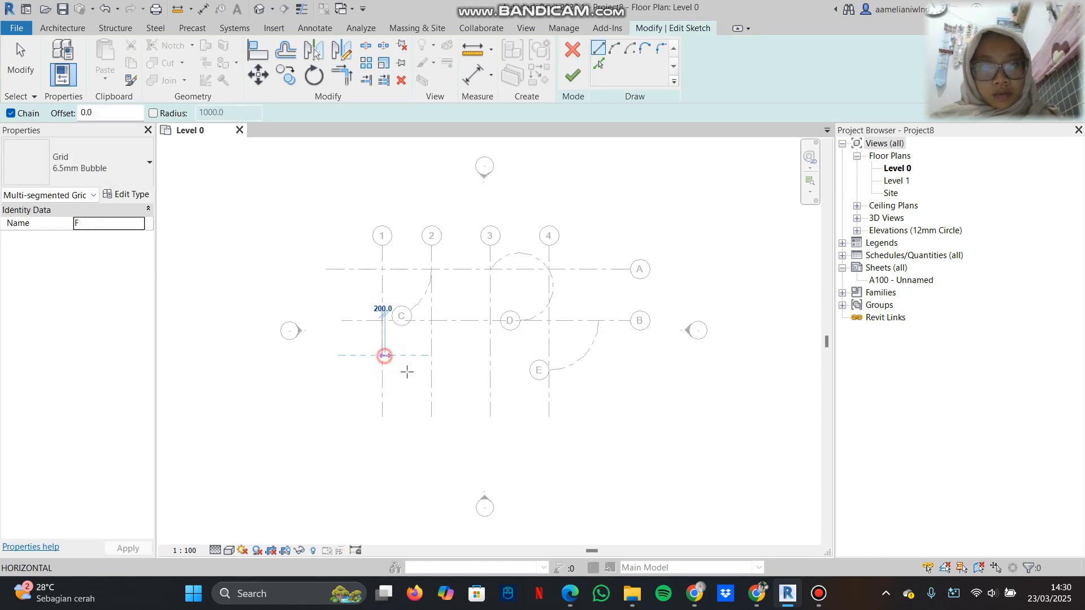
click(432, 384)
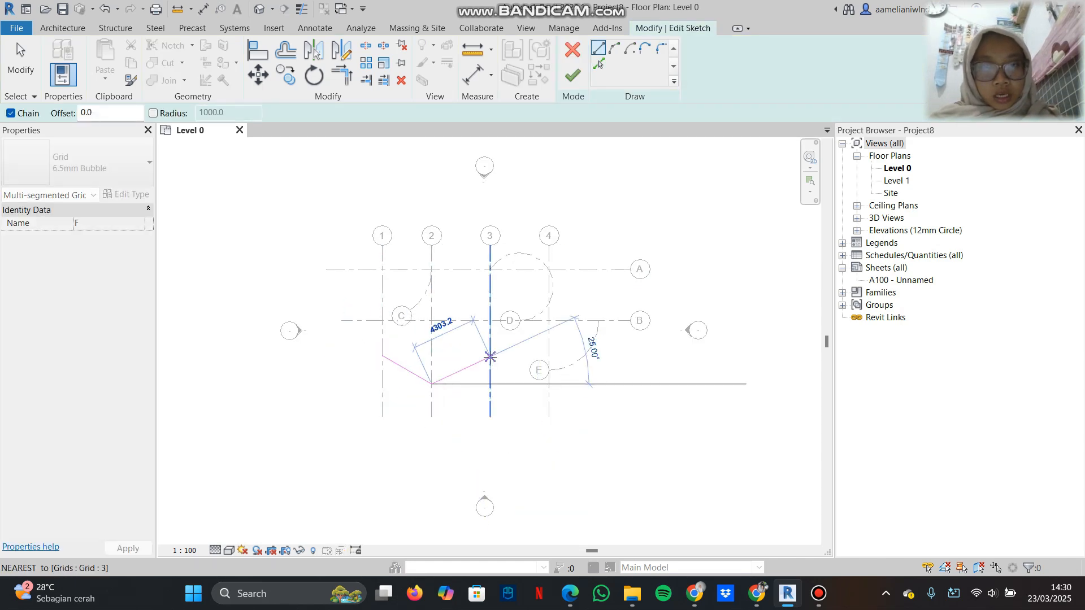
click(490, 356)
click(548, 356)
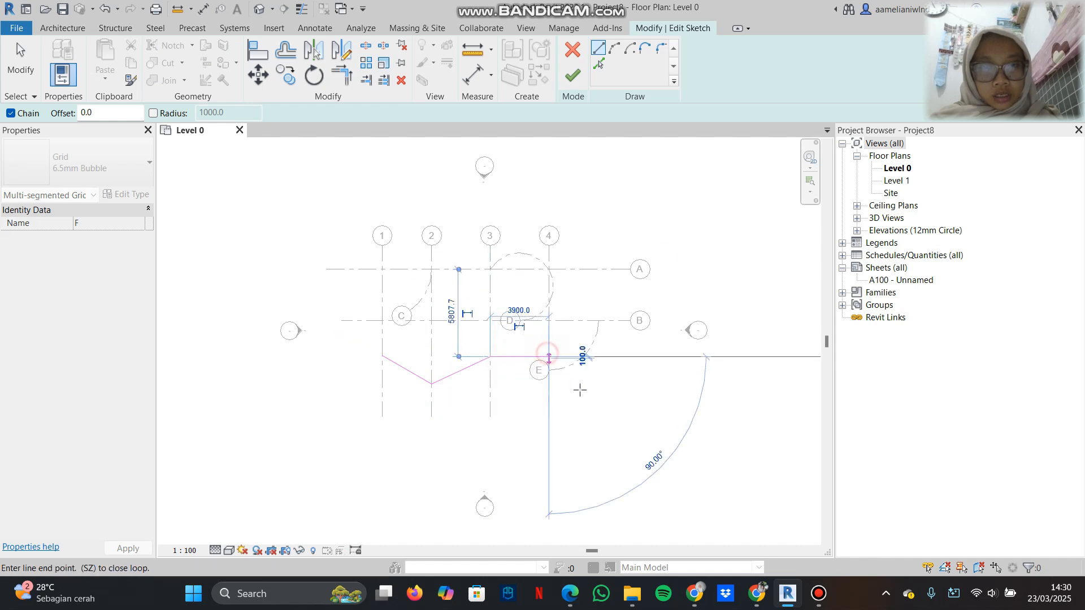
click(601, 387)
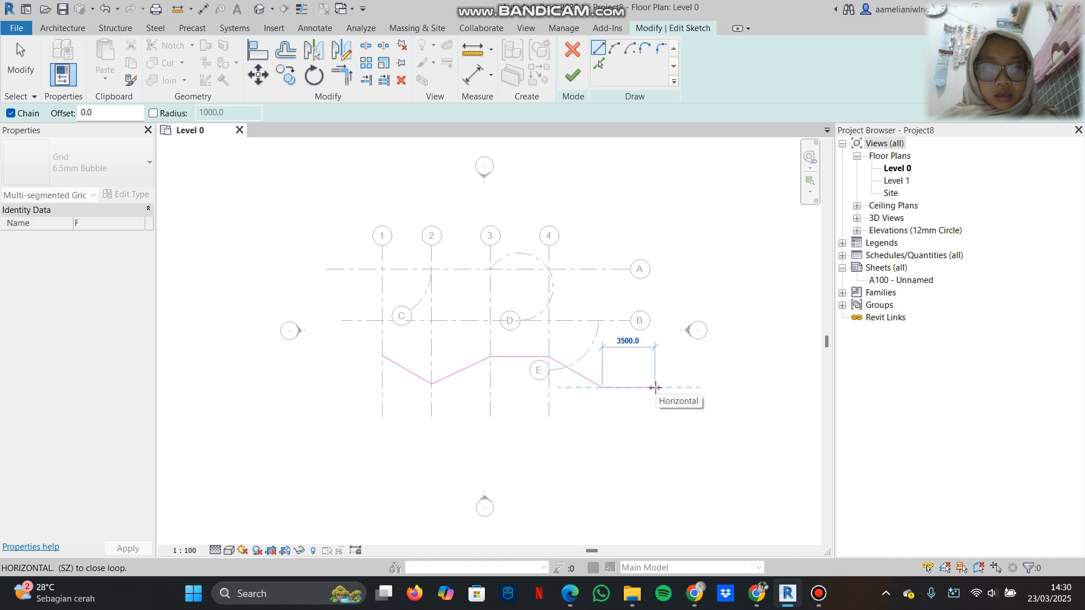
click(655, 387)
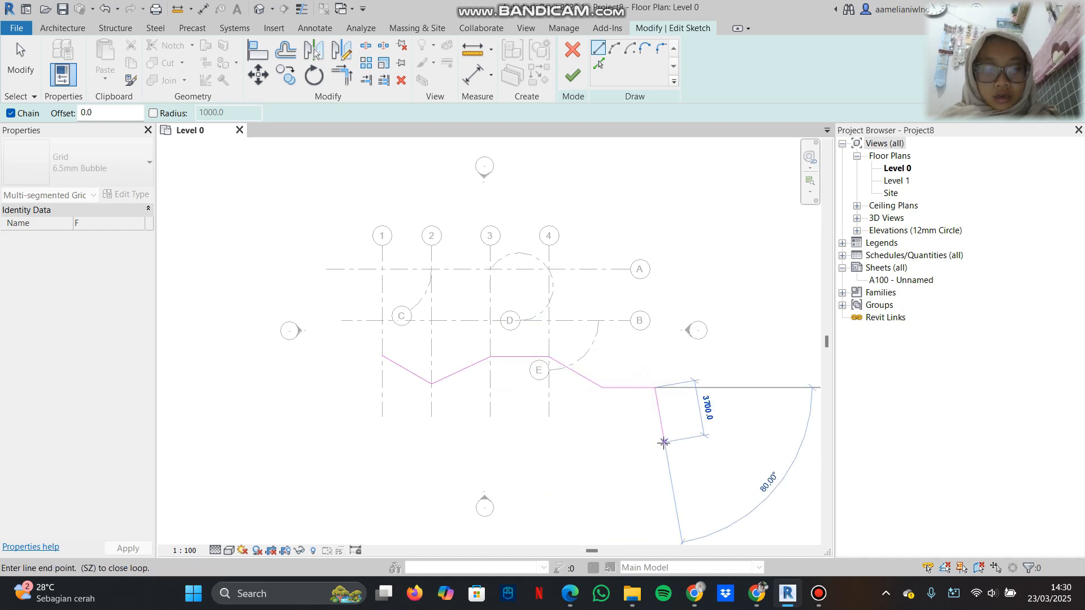
key(Escape)
key(Escape)
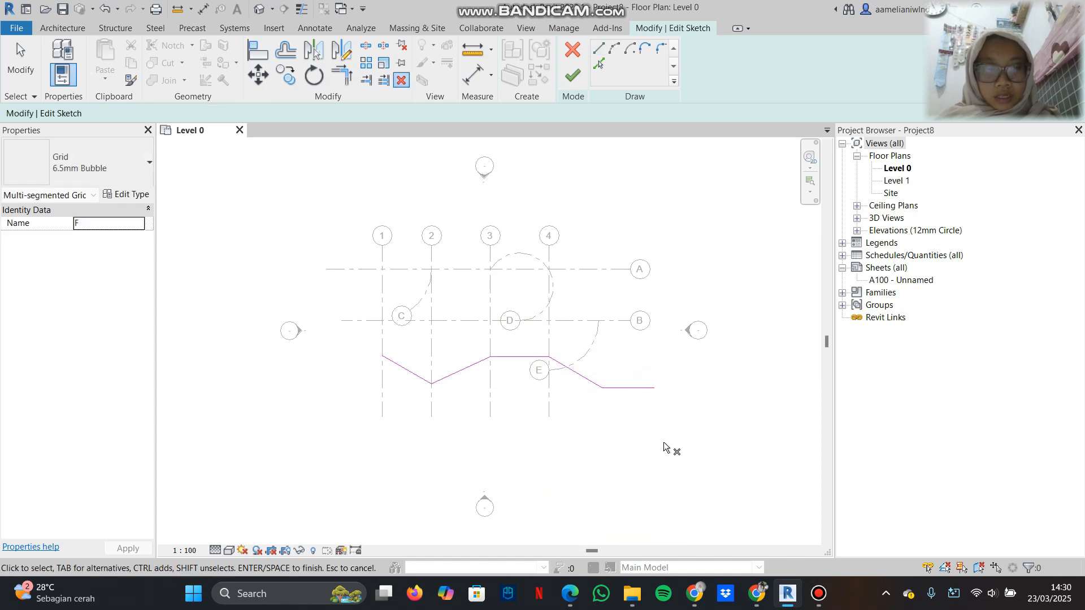
click(573, 79)
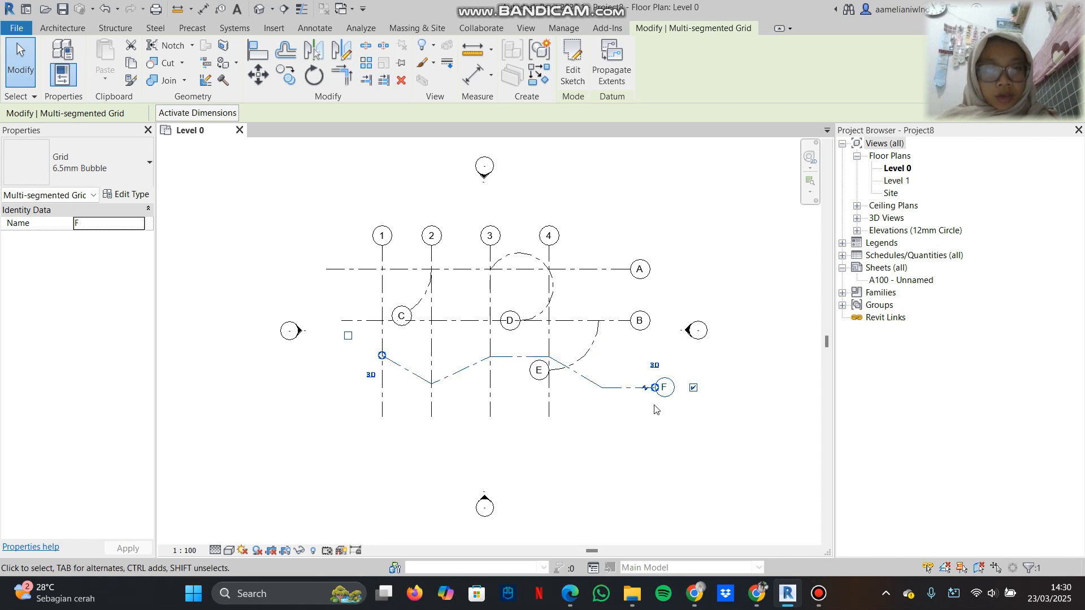
scroll(582, 394, up, 3)
middle_drag(632, 403, 660, 398)
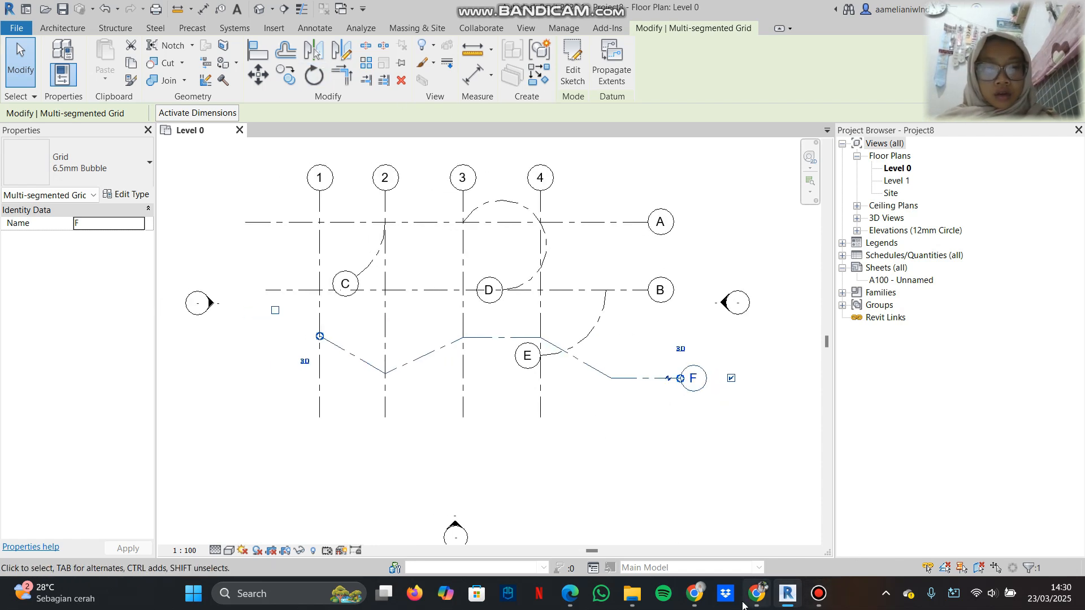
Step: Switch to KOST GAMBAR KERJA.pdf in Edge and examine the grid labels and spacings of the page 3 floor plan
click(569, 593)
scroll(393, 382, up, 3)
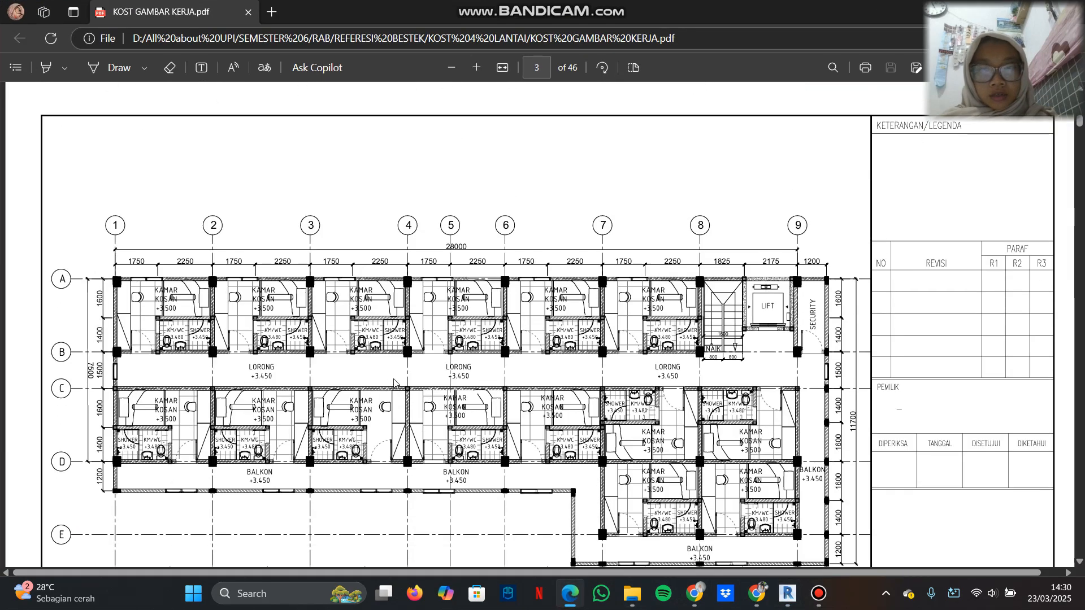
scroll(107, 255, up, 4)
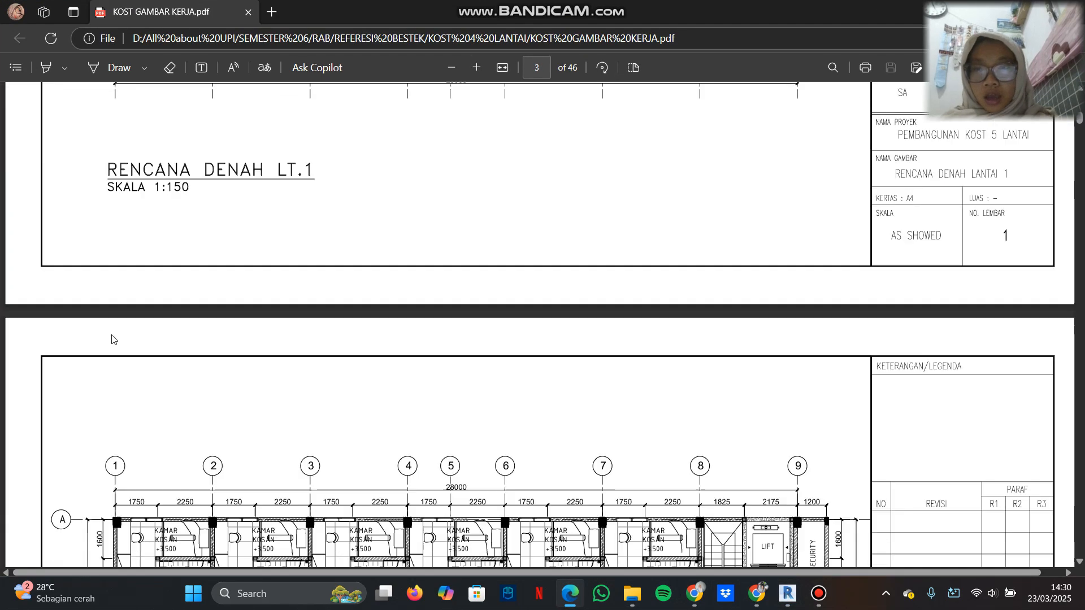
scroll(113, 316, down, 4)
ctrl+scroll(116, 274, up, 2)
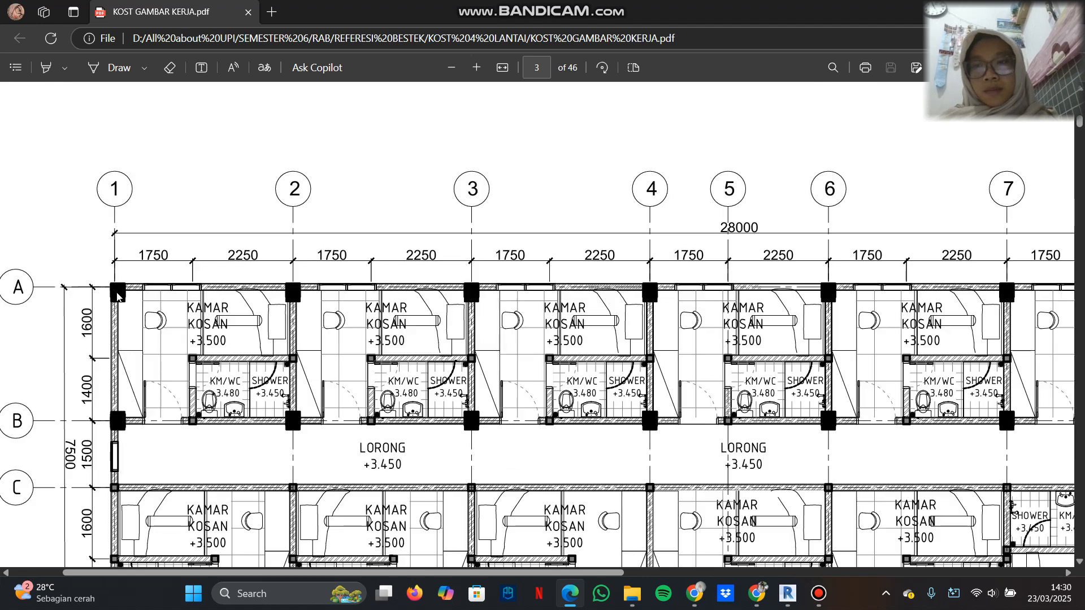
scroll(141, 275, right, 1)
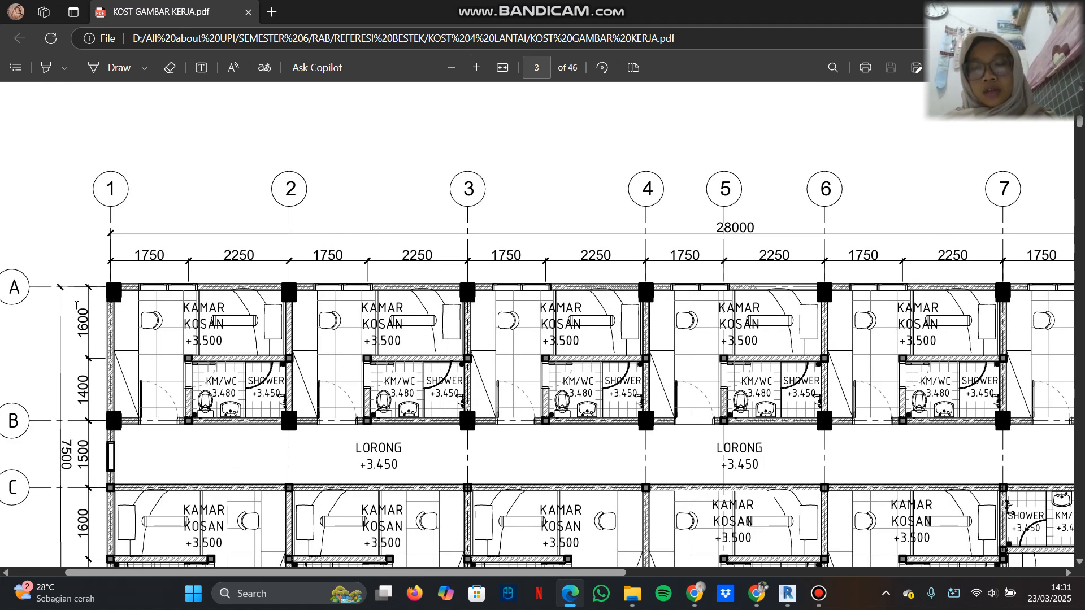
scroll(164, 308, down, 2)
scroll(166, 306, up, 2)
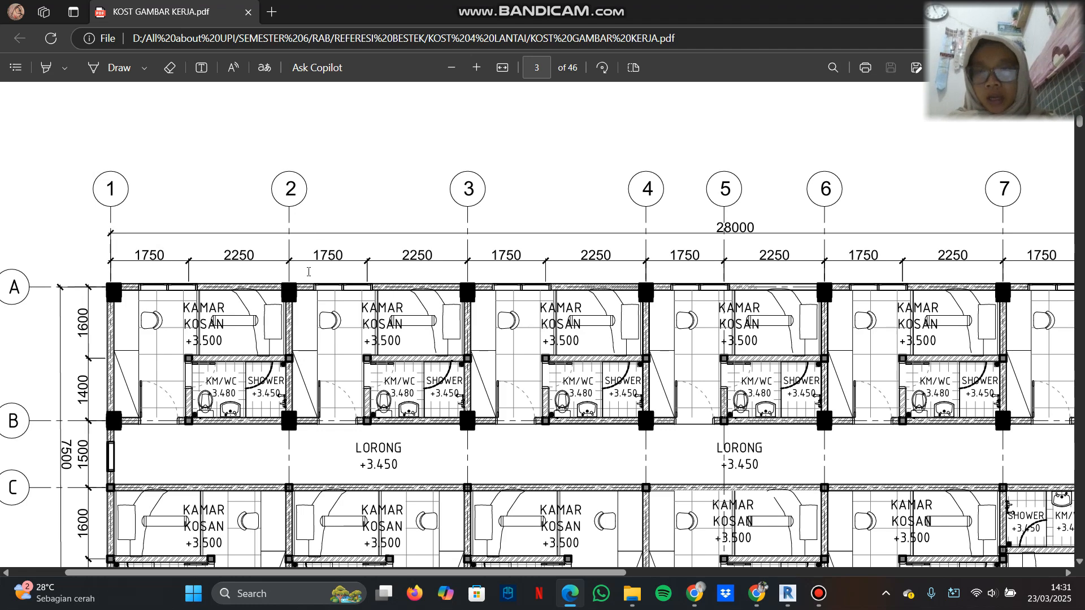
scroll(373, 373, down, 3)
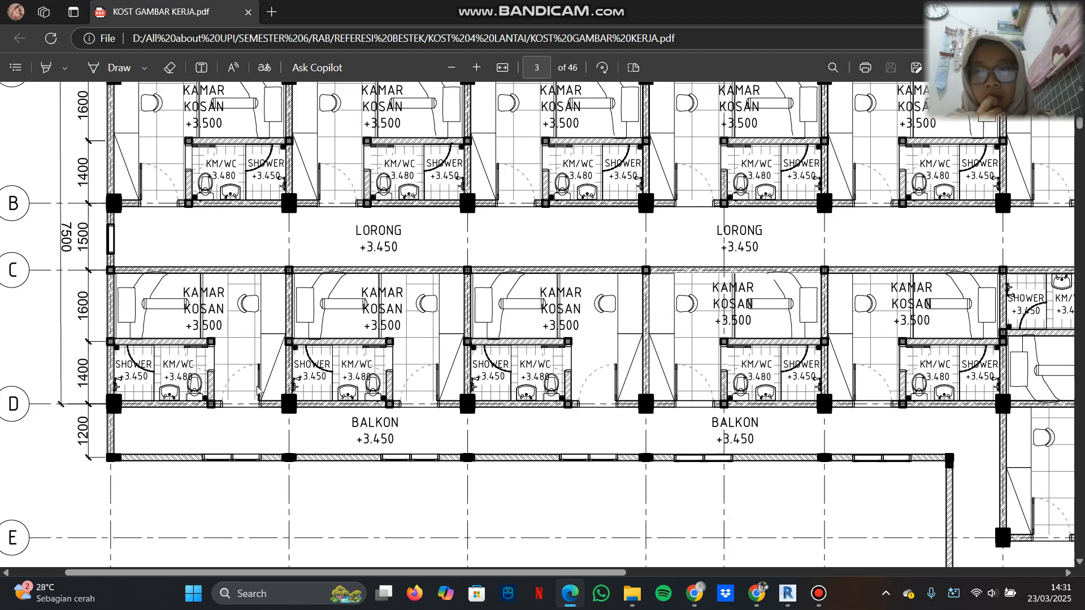
scroll(387, 378, down, 3)
scroll(437, 348, up, 6)
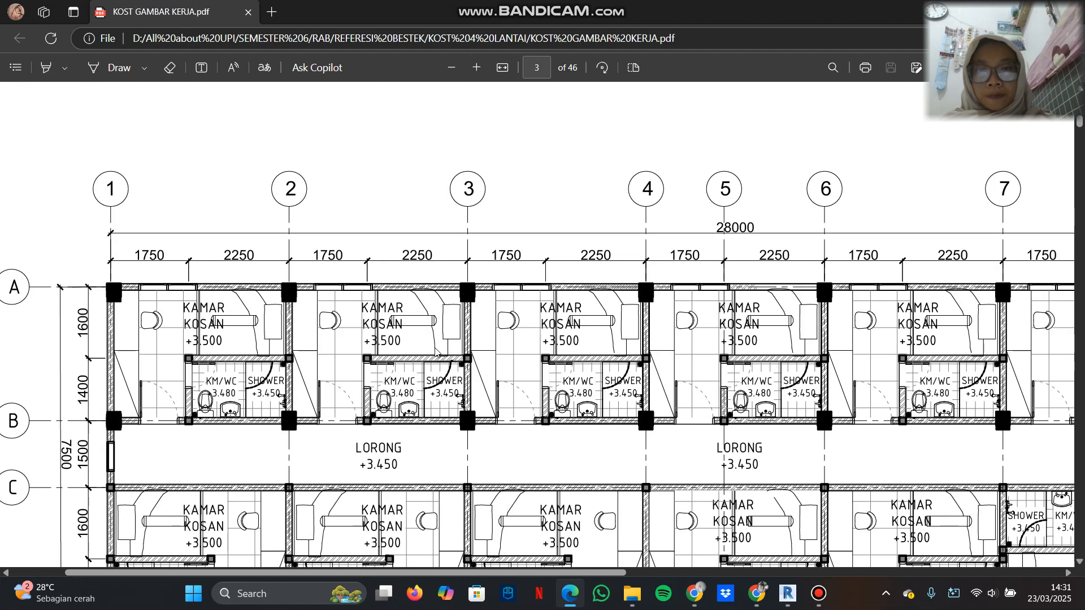
Step: Examine the whole floor plan and its far end around grids 7 to 9, and return to Revit
ctrl+scroll(437, 345, down, 5)
ctrl+scroll(554, 348, up, 5)
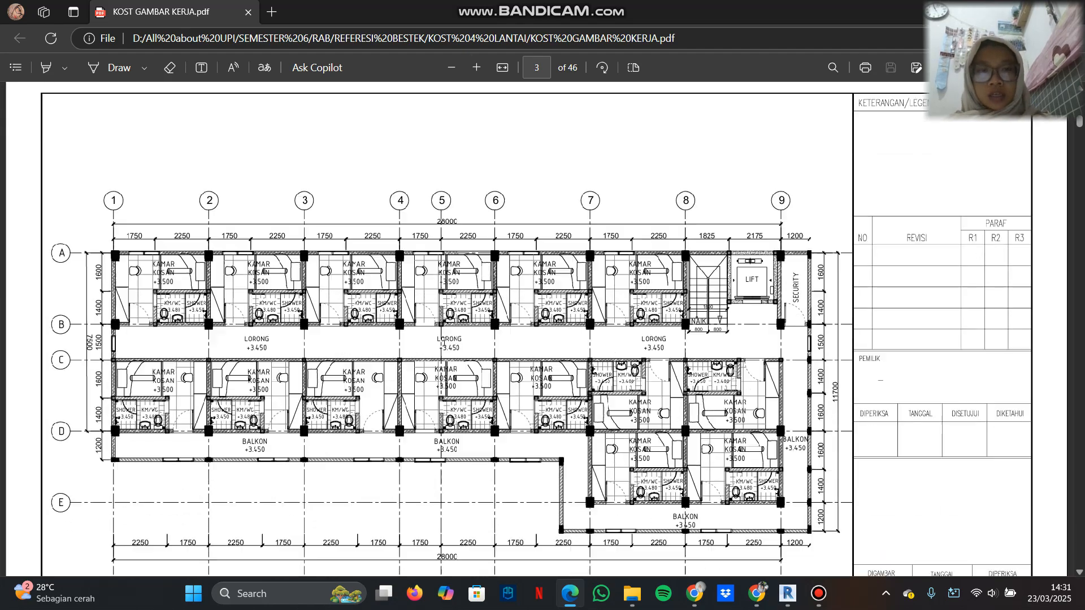
ctrl+scroll(733, 312, up, 2)
scroll(765, 383, up, 4)
scroll(765, 382, right, 2)
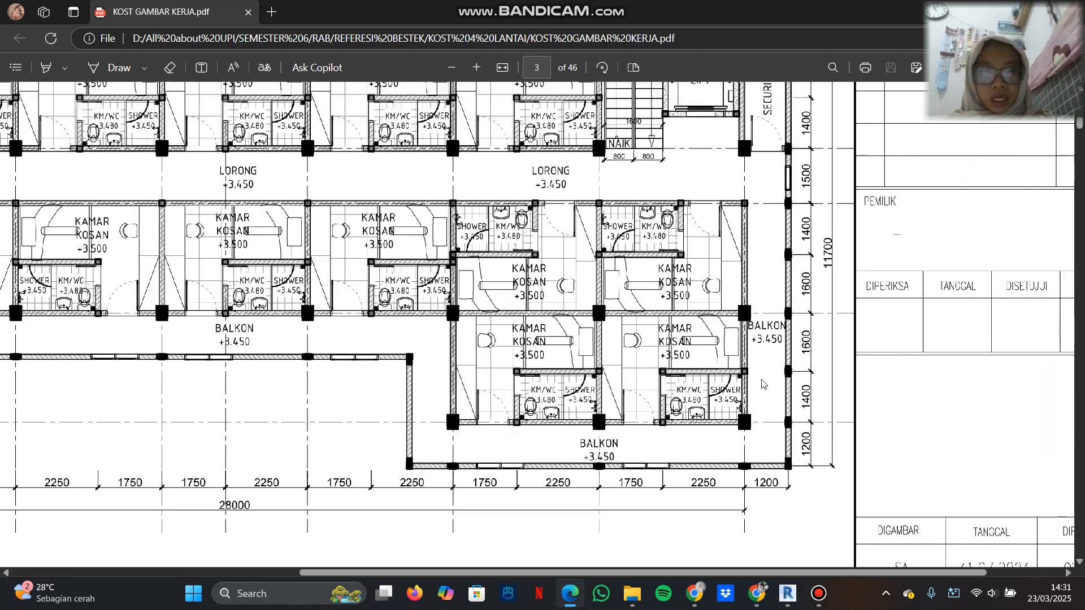
scroll(754, 261, left, 1)
scroll(755, 260, down, 1)
scroll(754, 260, left, 1)
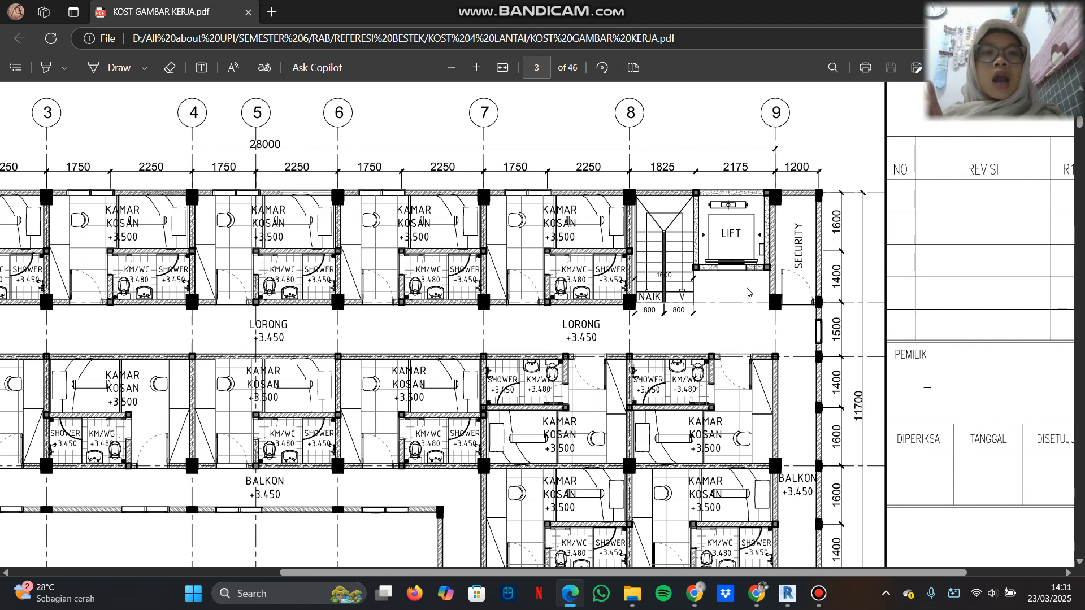
ctrl+scroll(355, 287, down, 3)
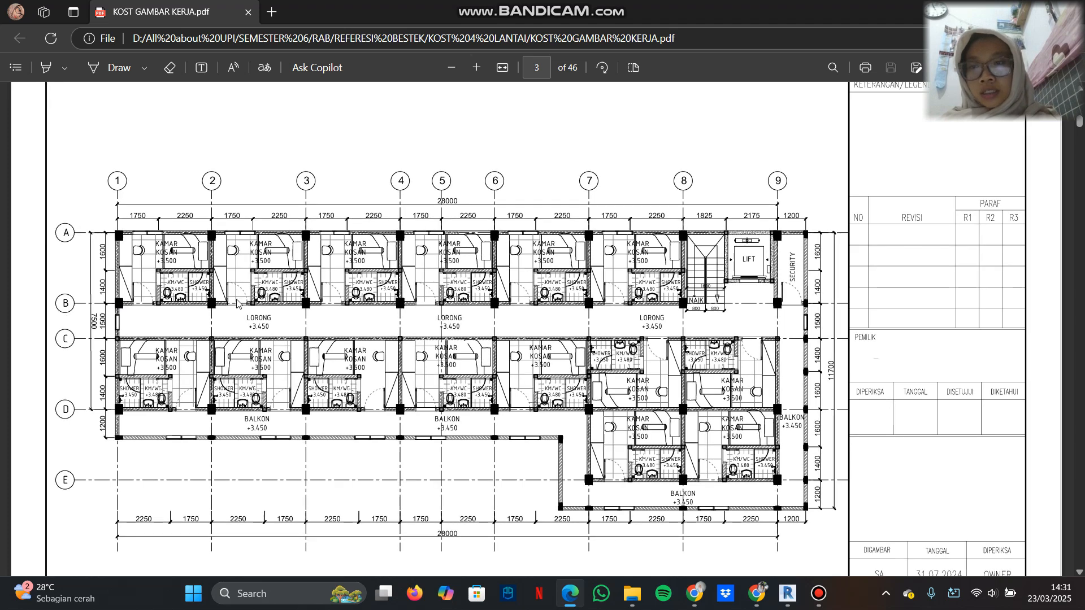
click(224, 288)
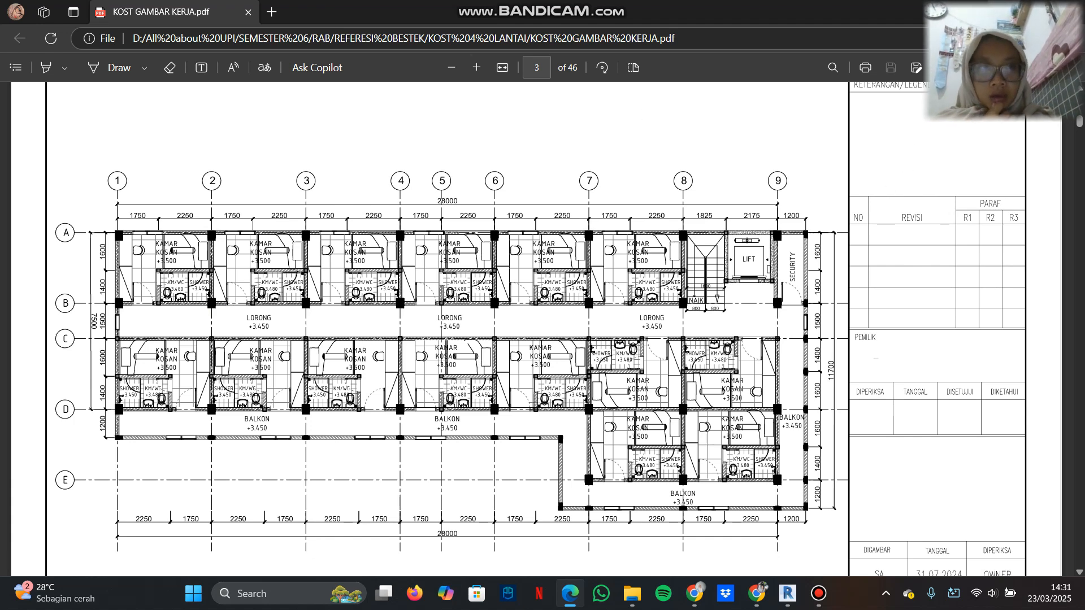
key(alt+Tab)
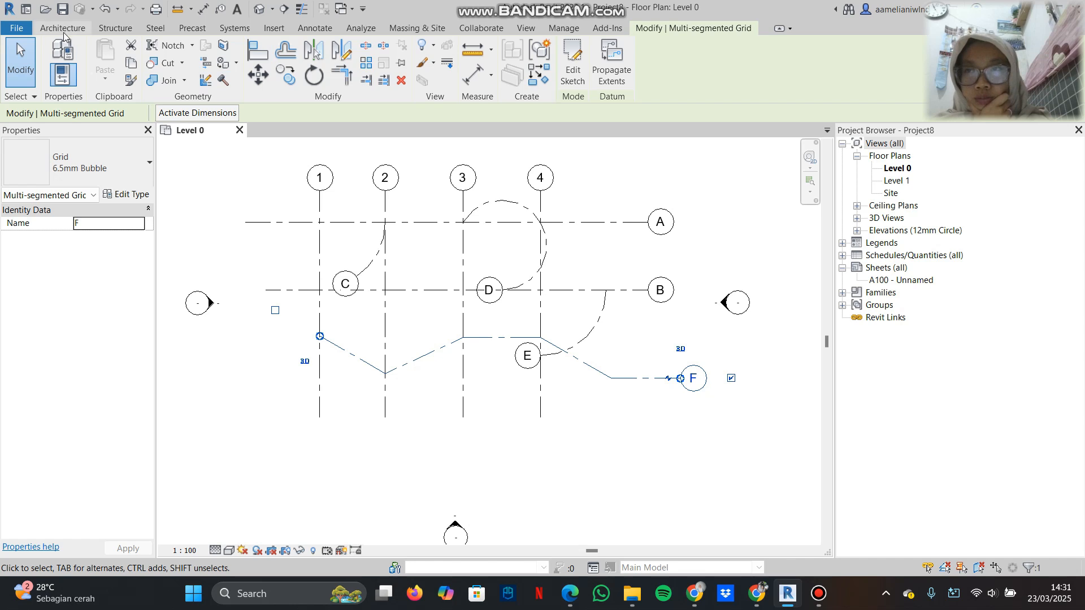
click(616, 27)
click(655, 30)
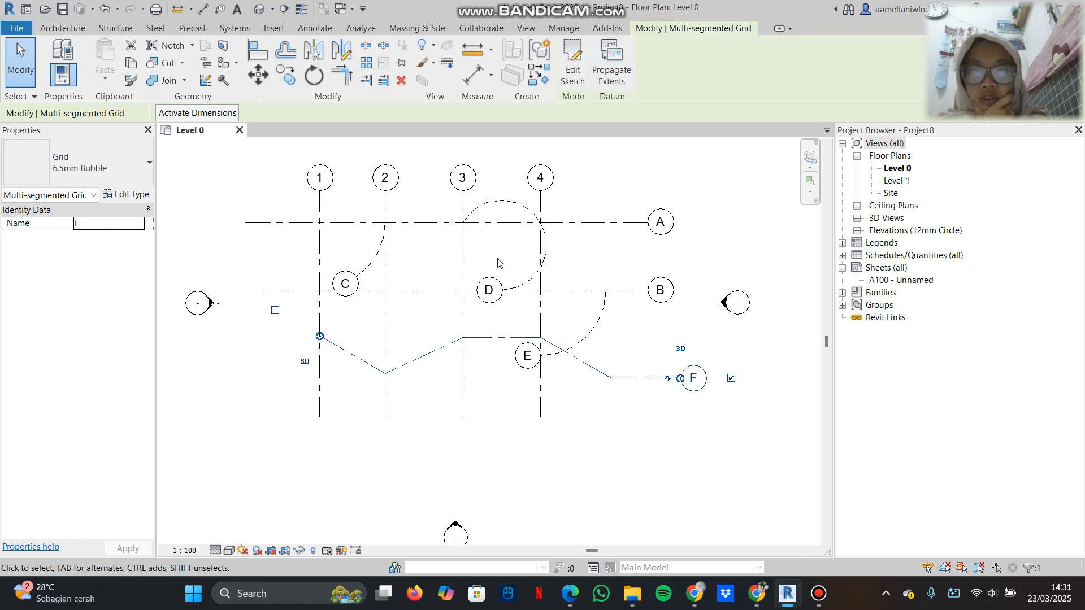
scroll(499, 262, down, 2)
middle_drag(576, 415, 624, 493)
scroll(553, 422, up, 1)
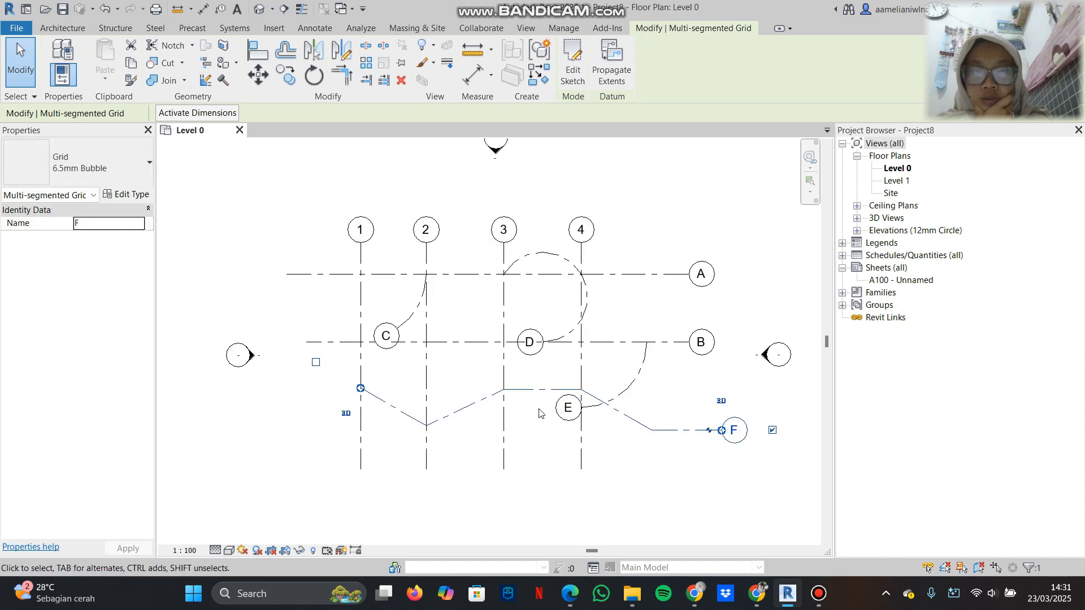
scroll(452, 356, down, 3)
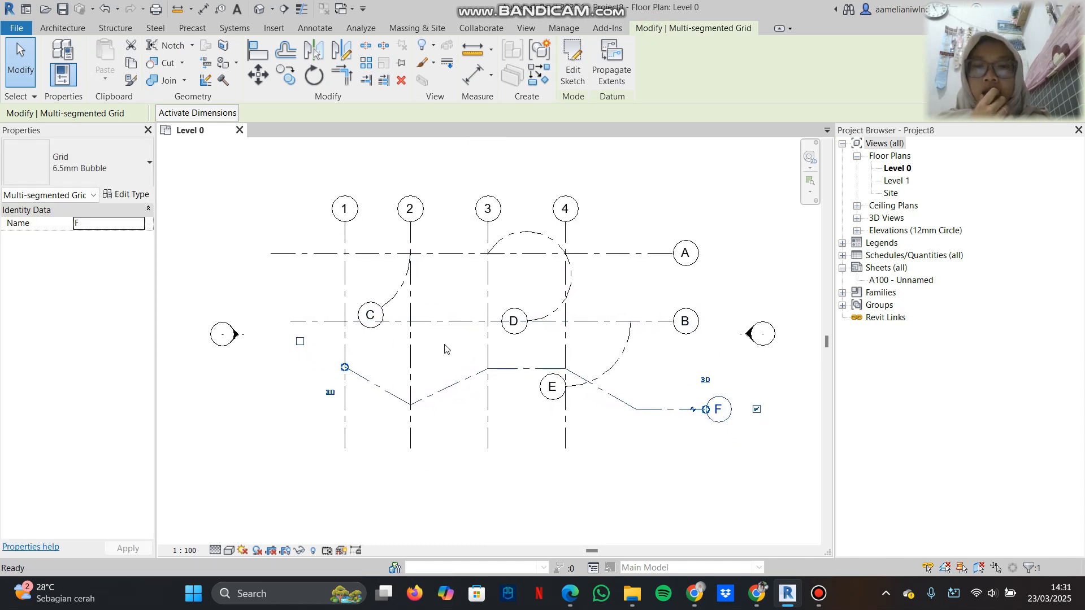
middle_drag(491, 402, 319, 401)
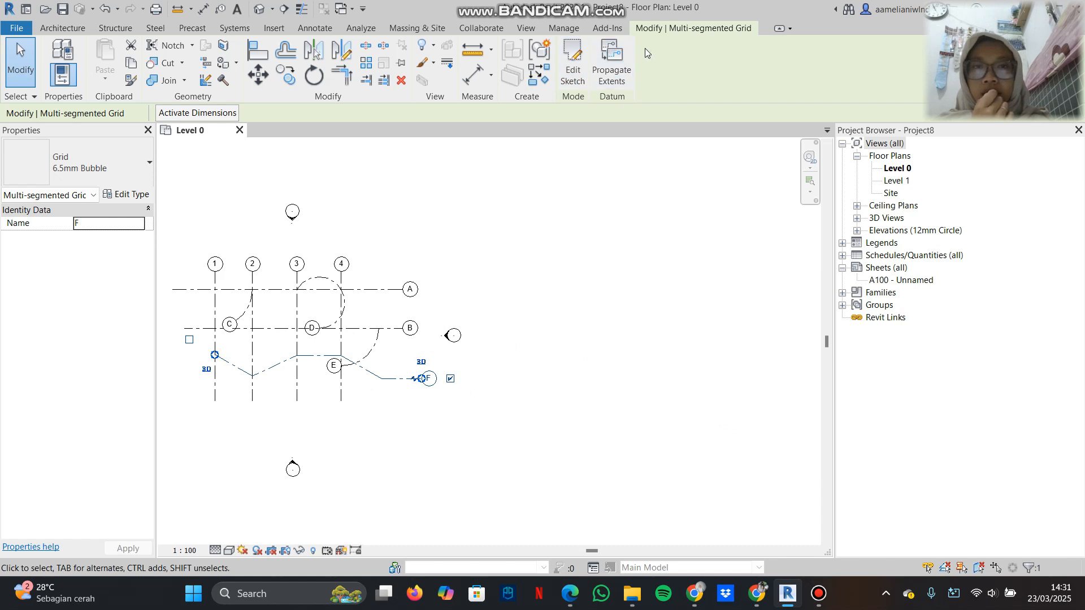
key(g)
key(r)
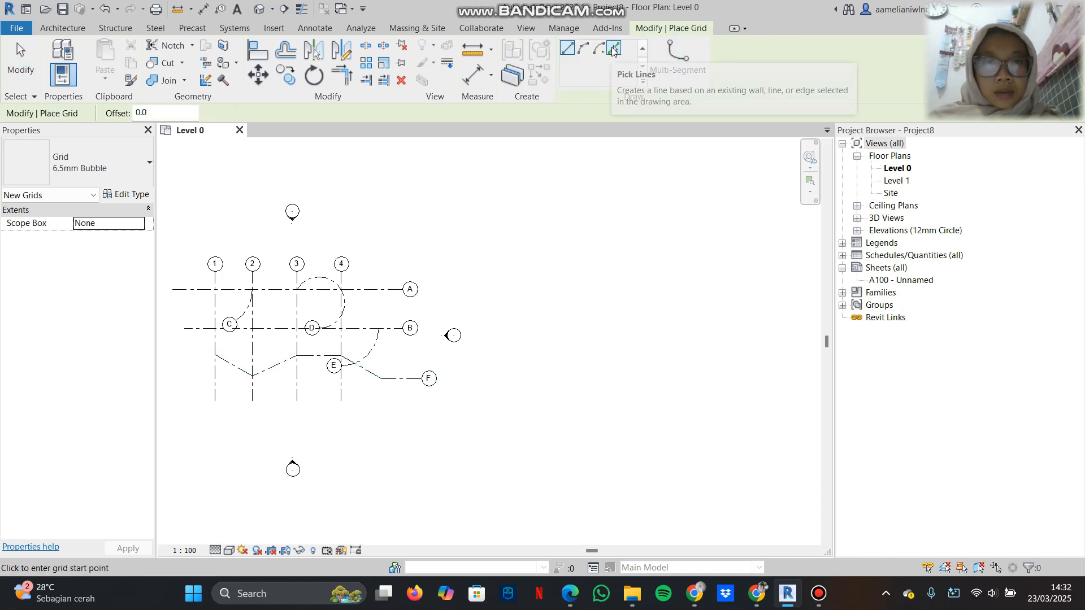
click(608, 74)
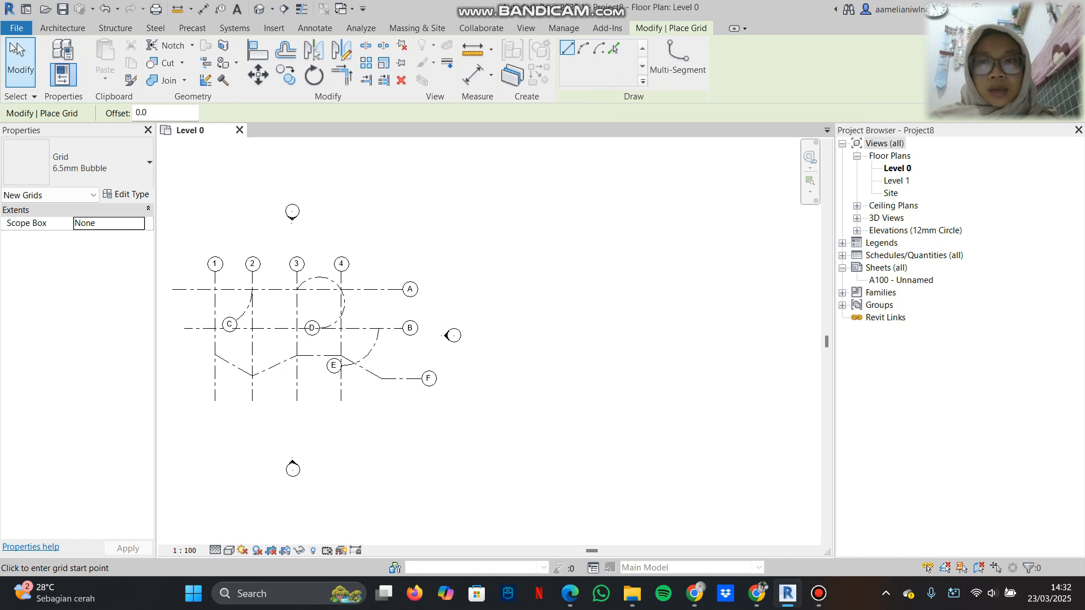
click(183, 28)
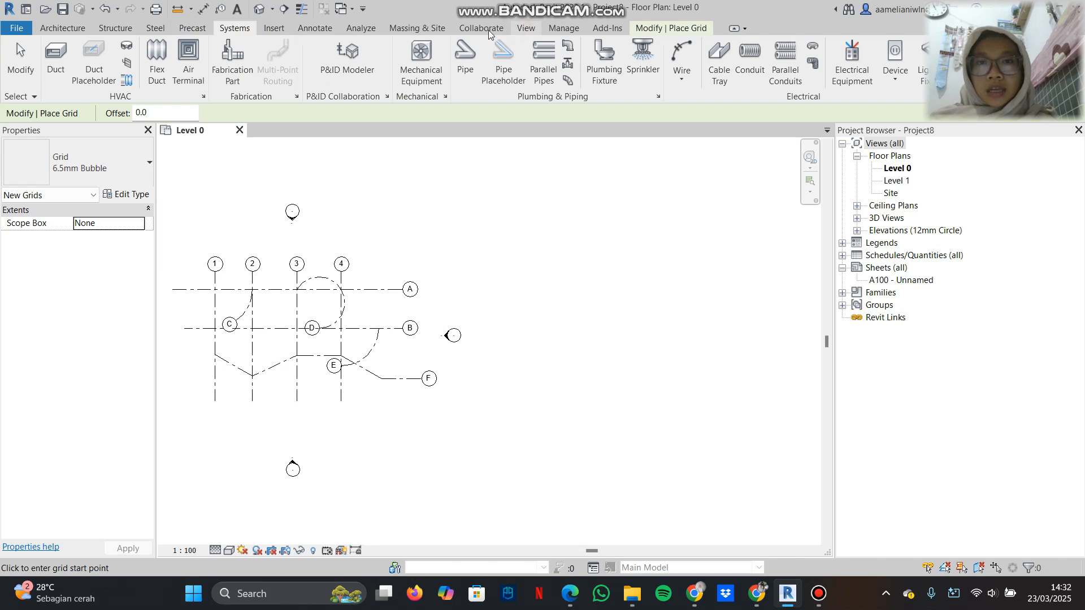
click(521, 29)
click(499, 31)
click(549, 28)
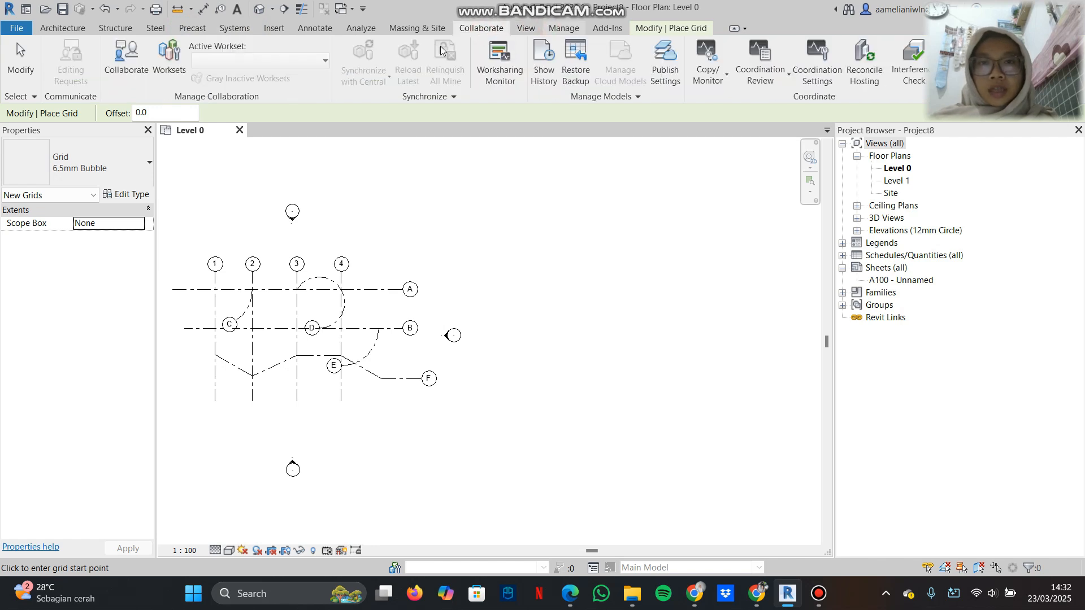
click(527, 29)
key(Escape)
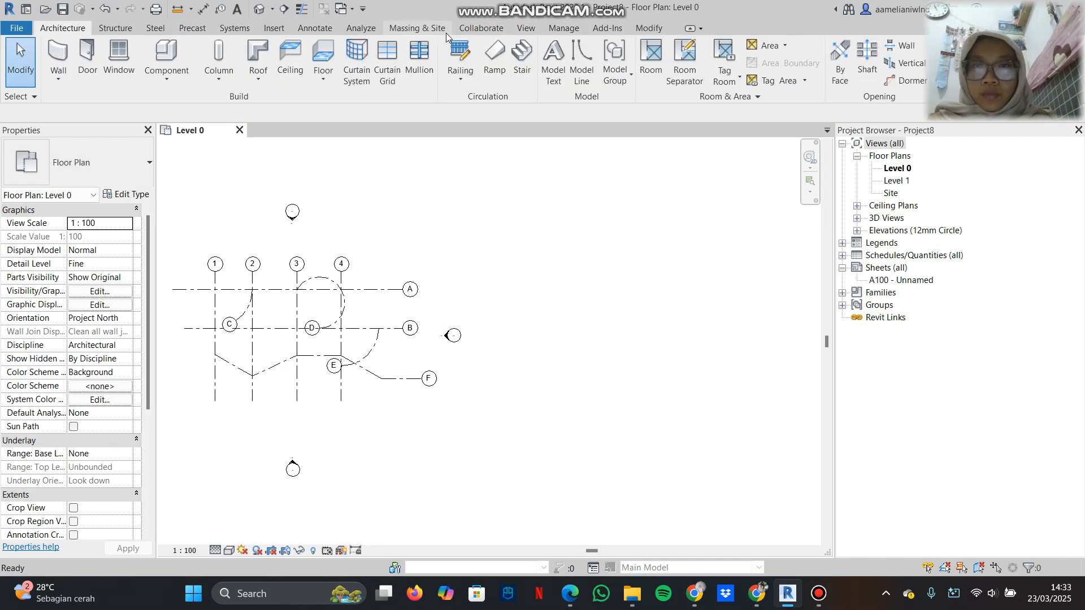
Step: Start linking a CAD file and browse drive D to the folder All about UPI > SEMESTER 6 > RAB
click(312, 30)
click(268, 31)
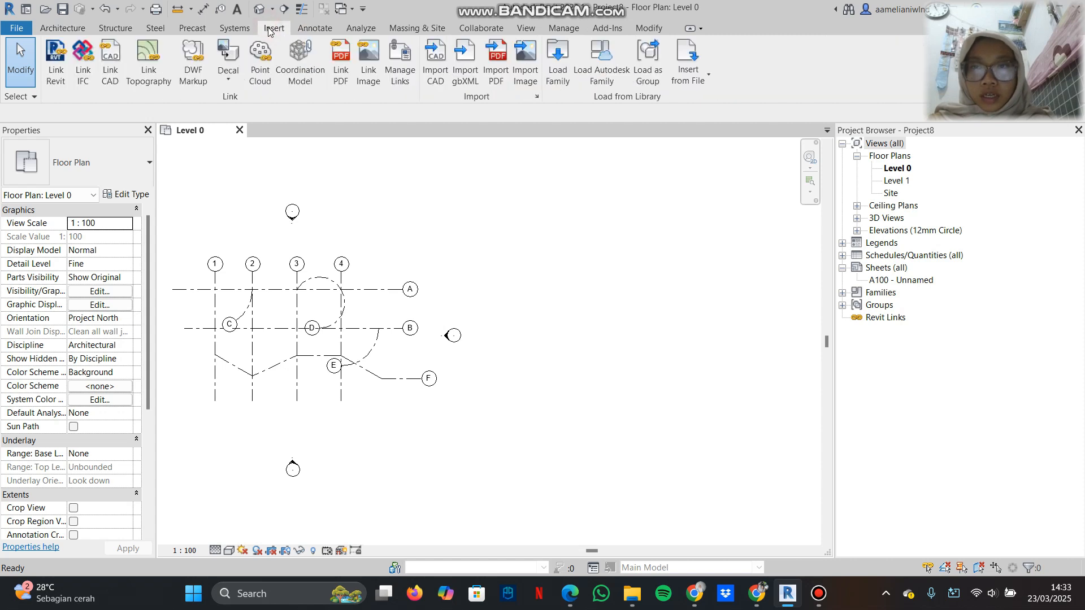
click(111, 75)
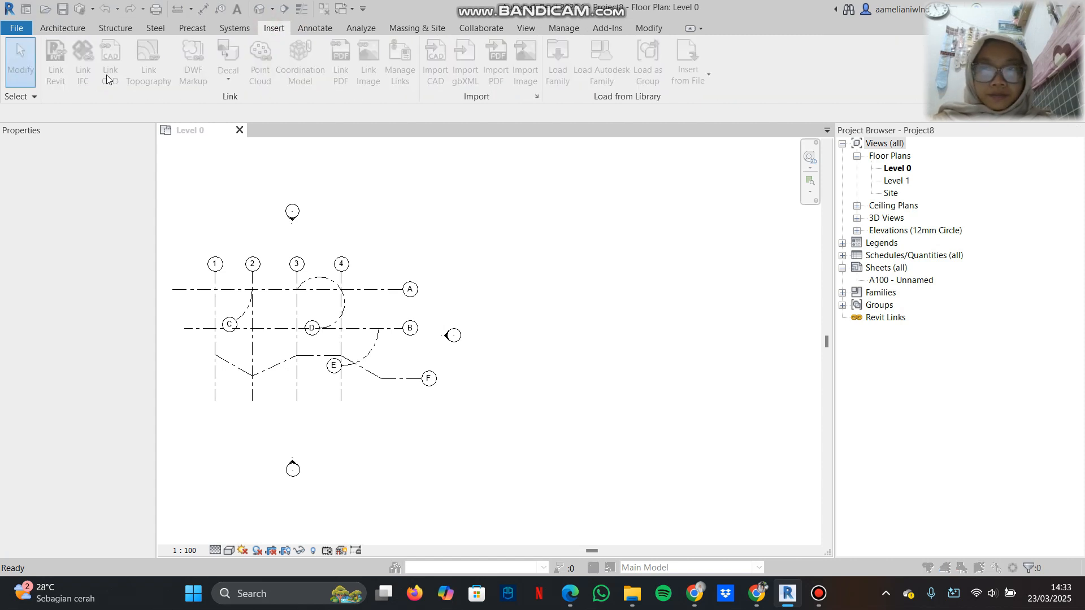
click(458, 124)
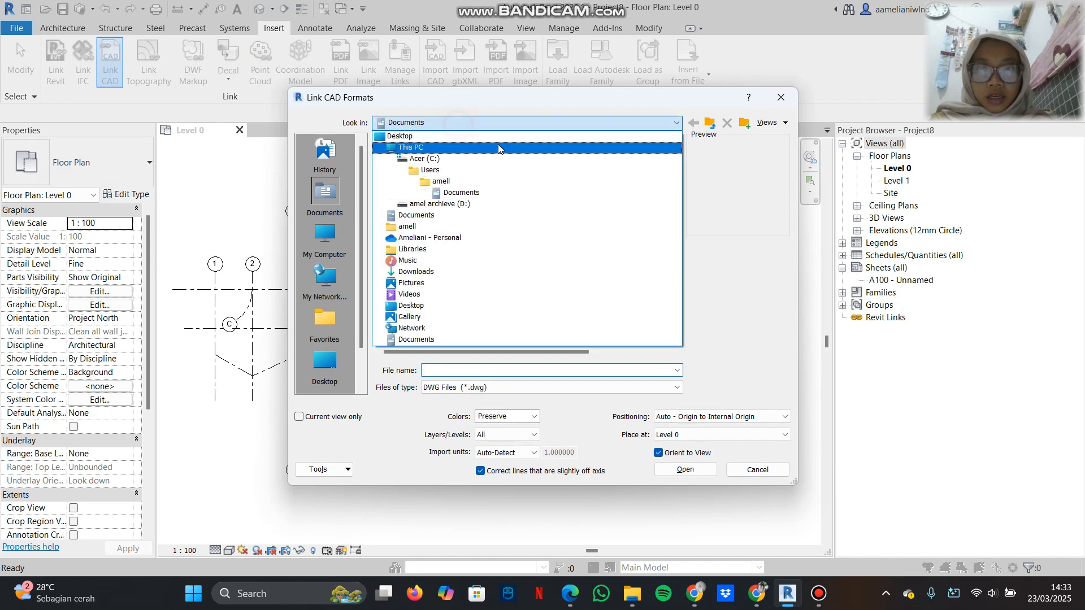
click(511, 211)
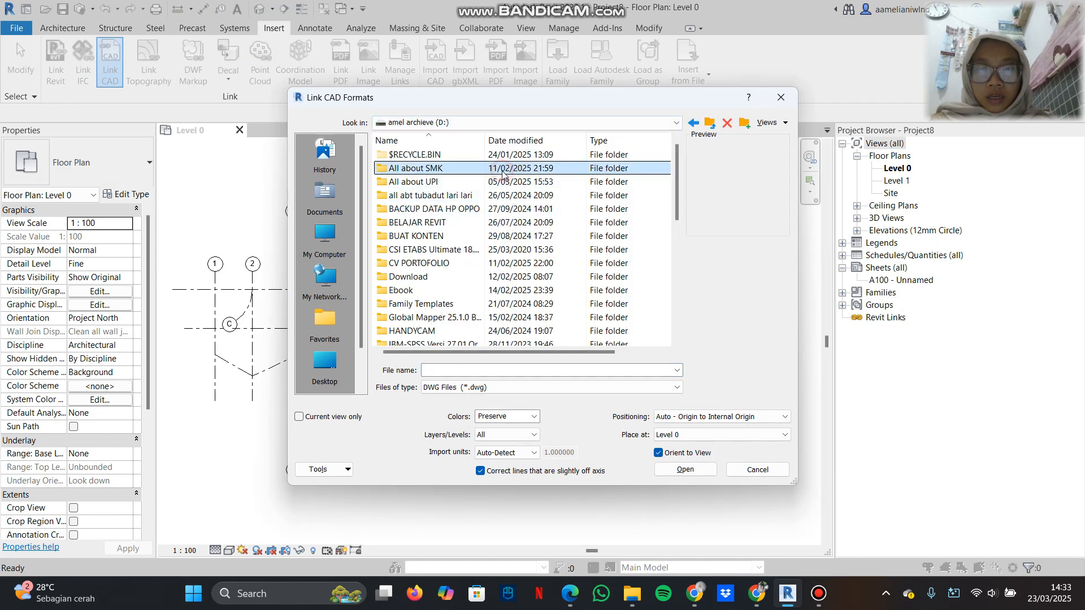
double_click(504, 181)
scroll(504, 205, down, 1)
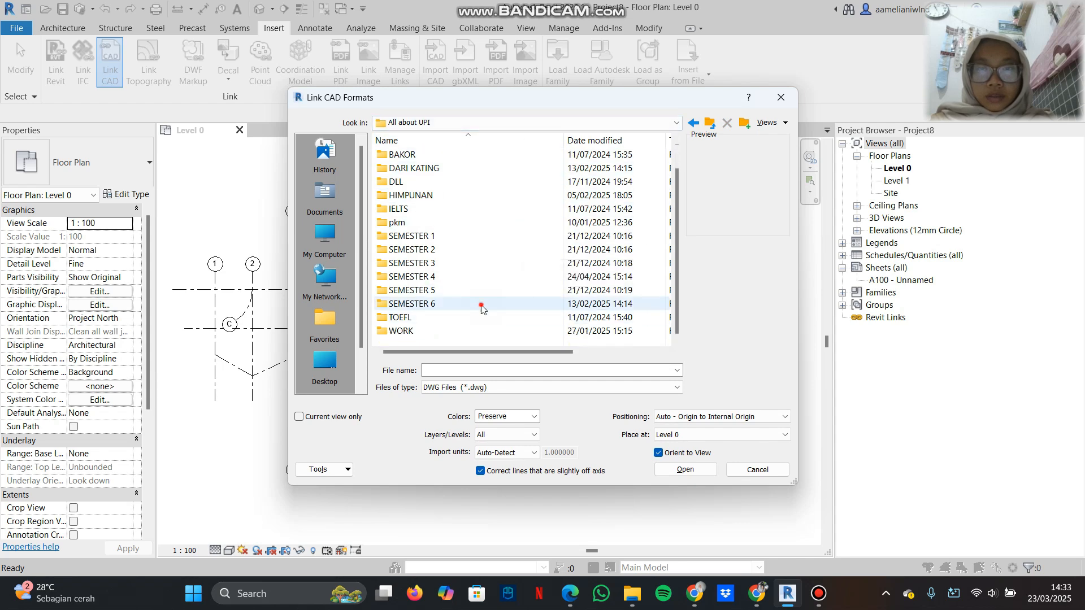
double_click(482, 304)
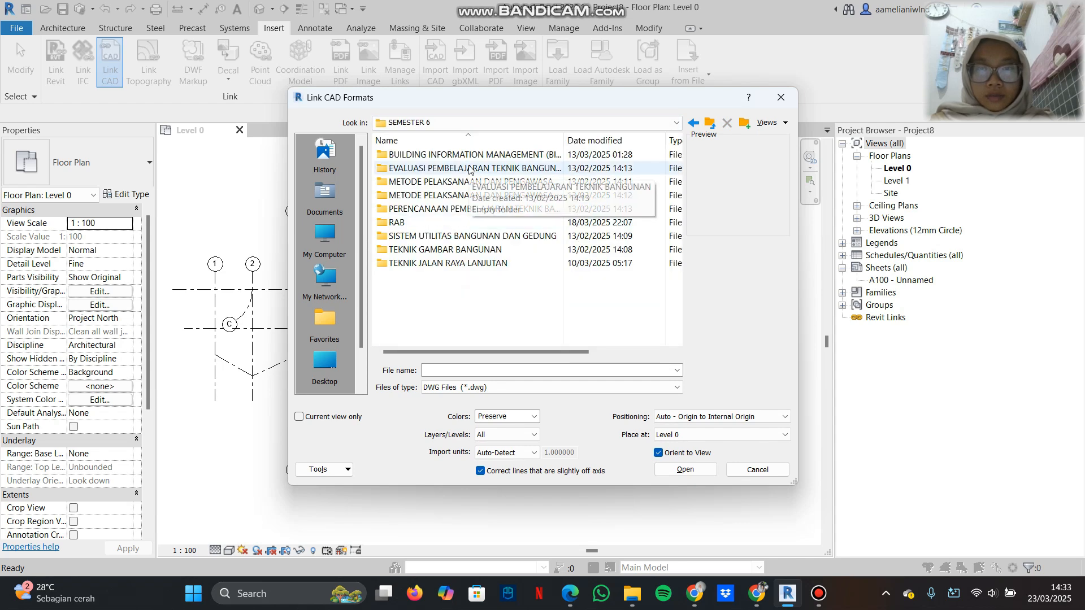
double_click(452, 223)
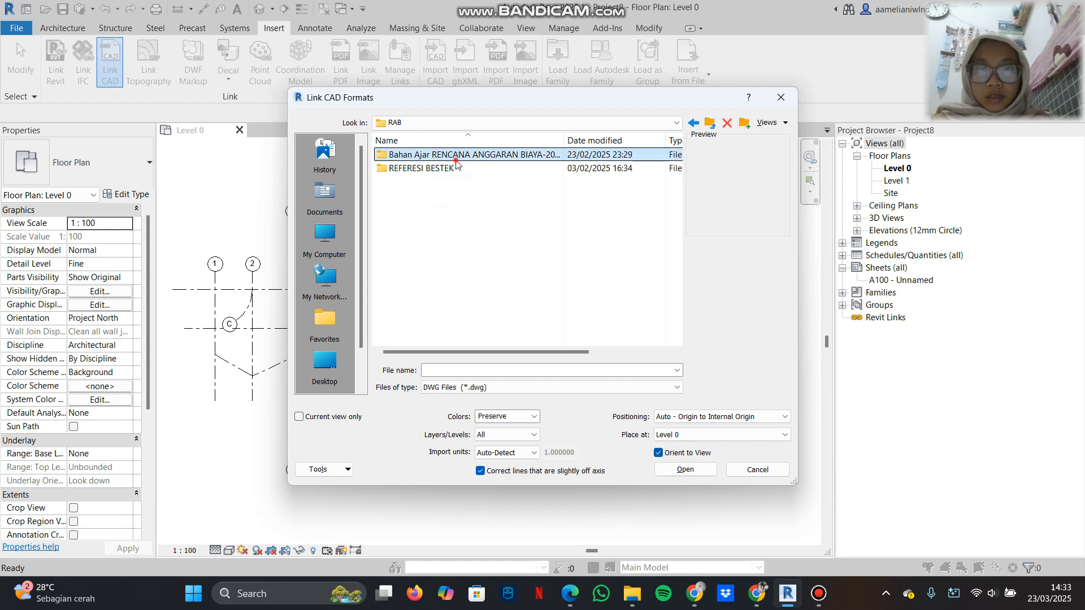
double_click(430, 155)
click(444, 123)
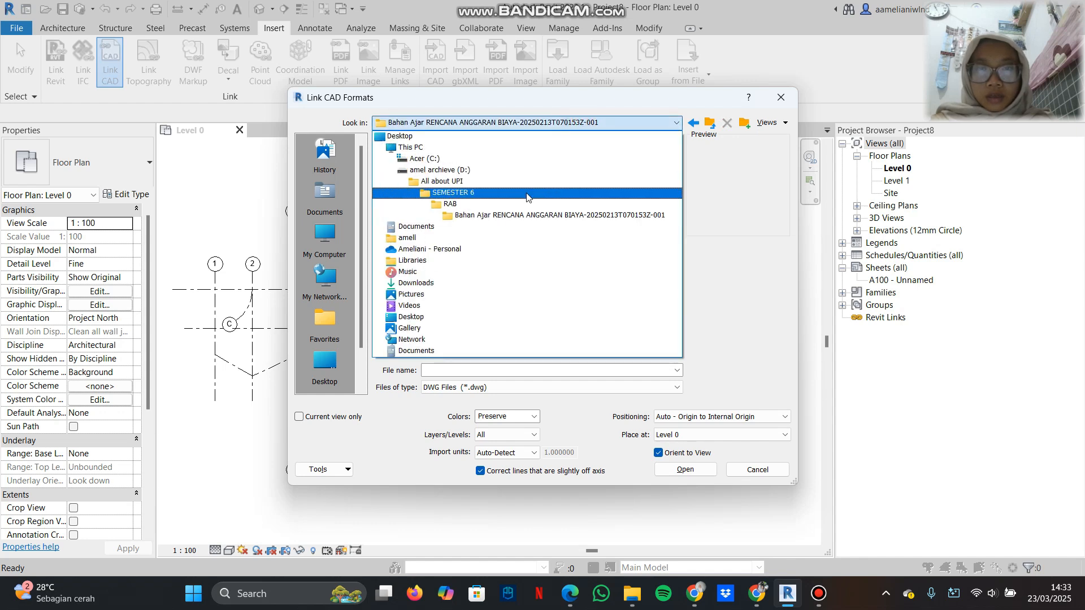
click(446, 190)
Step: Link the DWG file 20241109_2D DAN 3D DENAH KOSAN 5 LANTAI from REFERESI BESTEK > KOST 4 LANTAI into Level 0
double_click(465, 170)
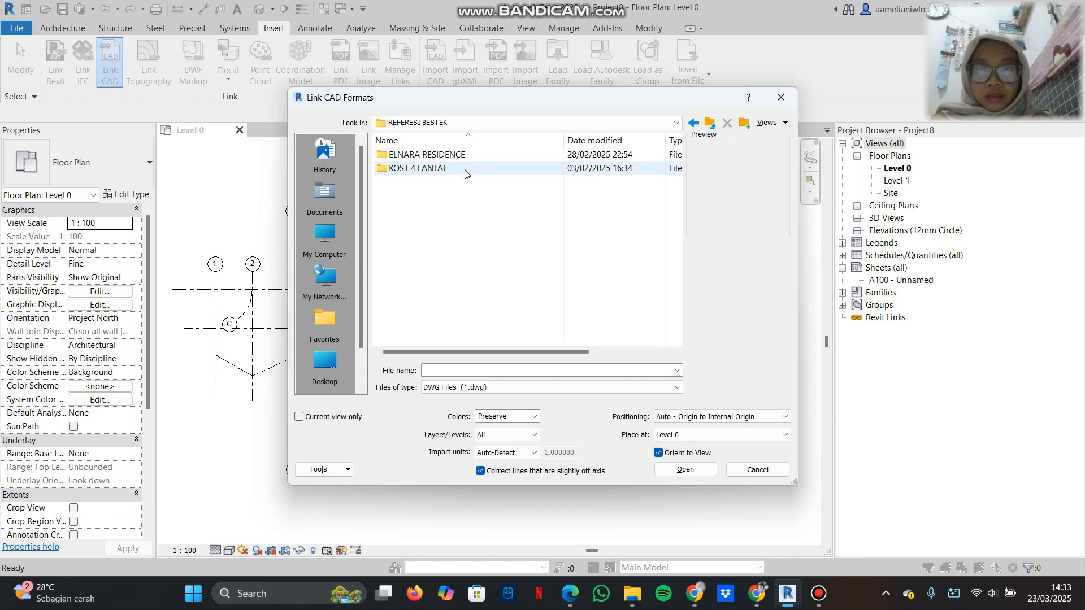
double_click(465, 168)
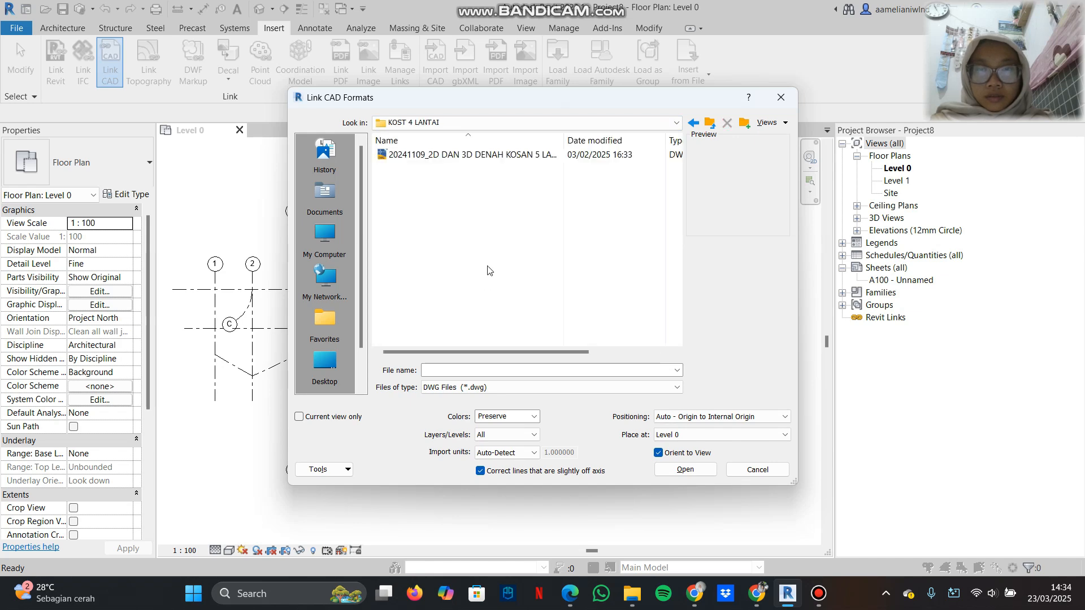
double_click(480, 160)
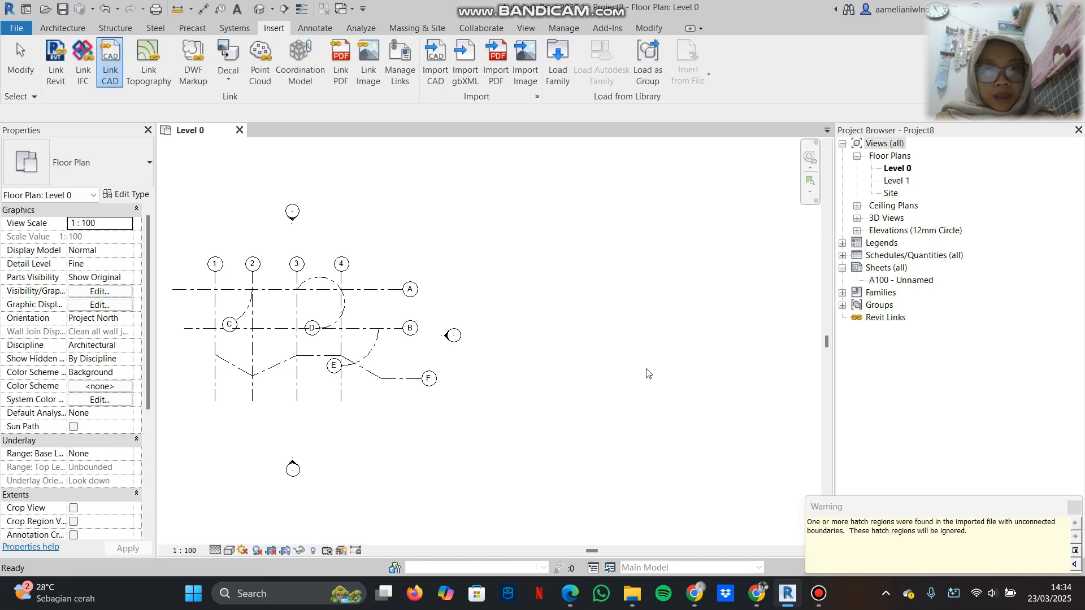
Step: Place grids by picking the lines along axis 1 and axis C of the linked RENCANA DENAH LT.2 plan
scroll(646, 385, down, 2)
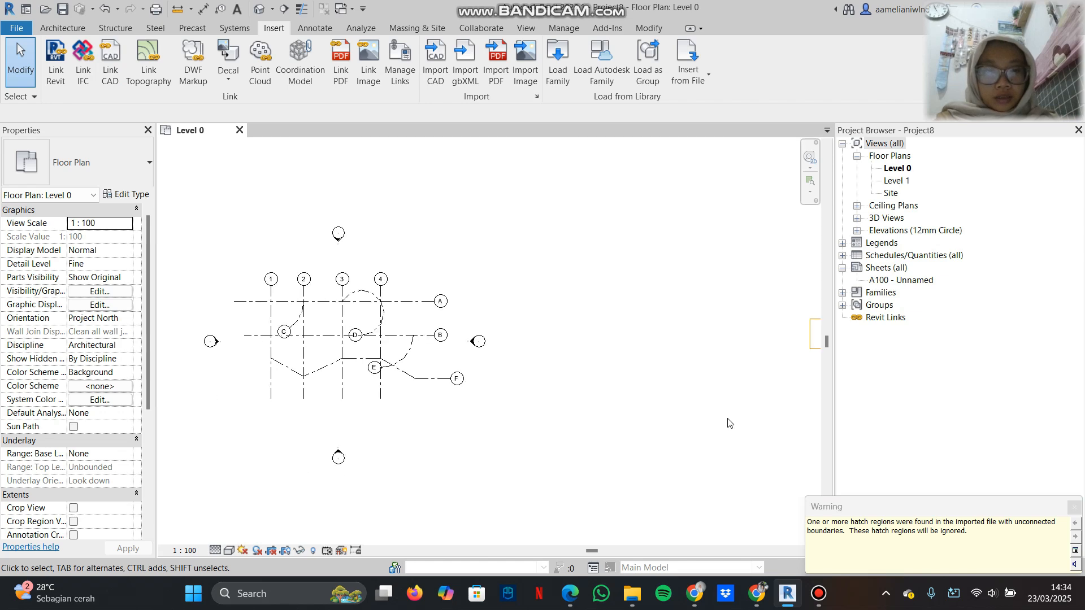
scroll(583, 368, down, 3)
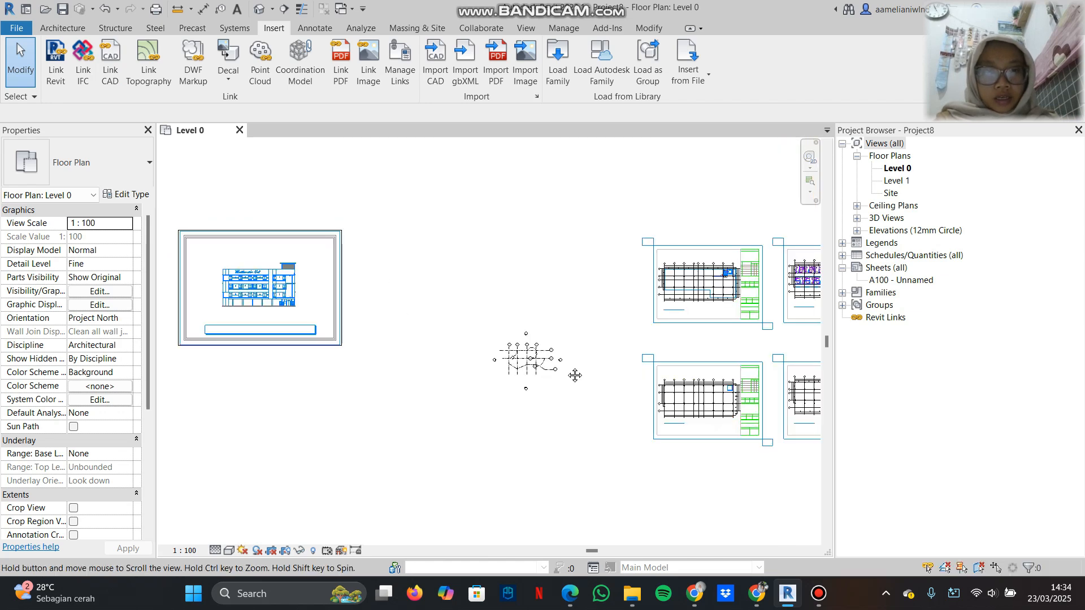
scroll(621, 311, up, 6)
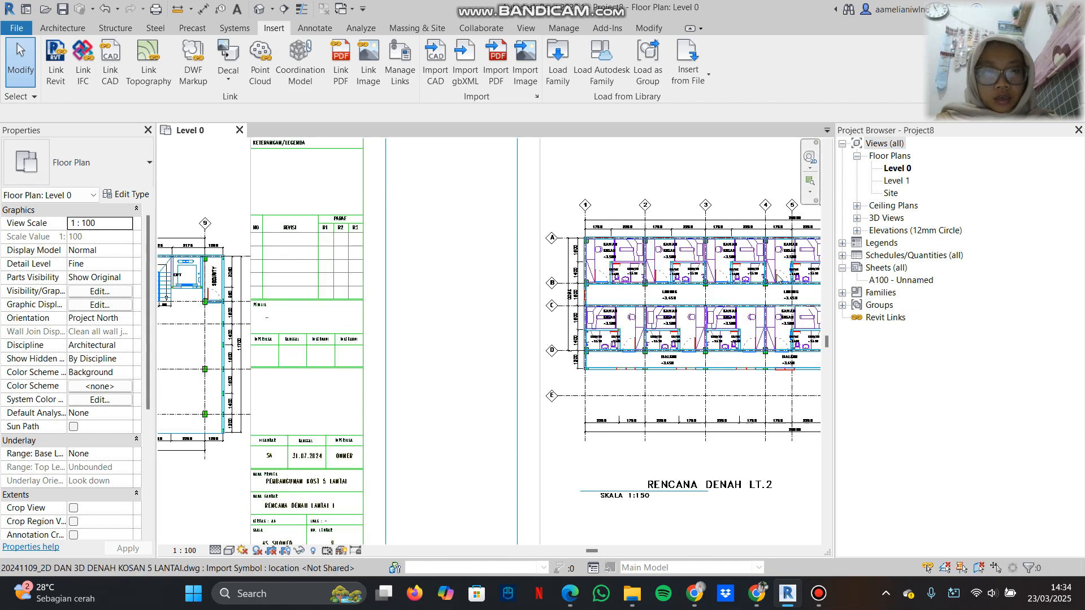
middle_drag(736, 304, 433, 320)
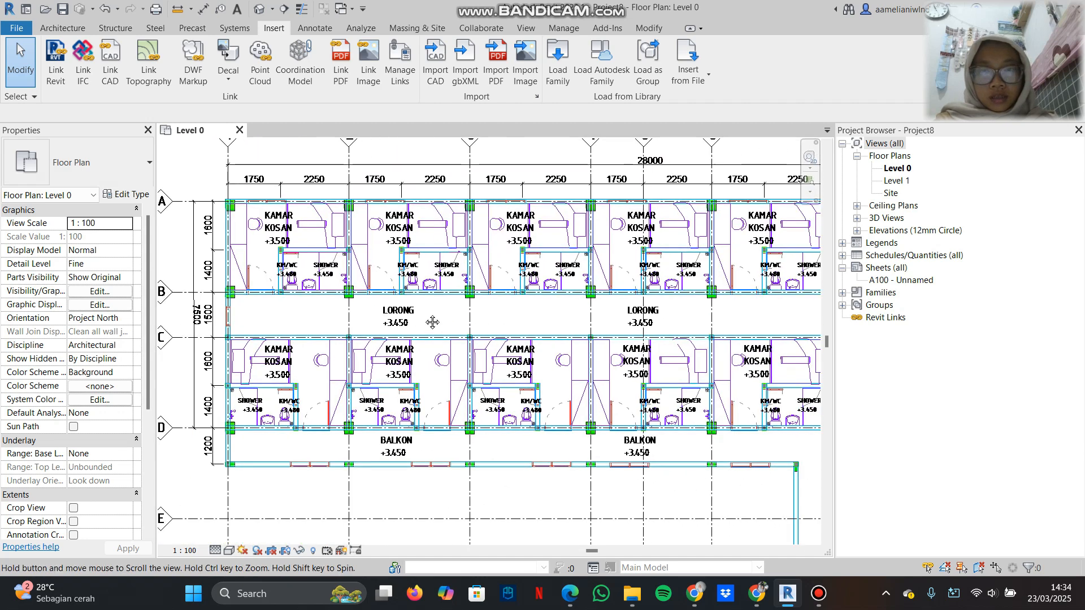
scroll(427, 315, down, 1)
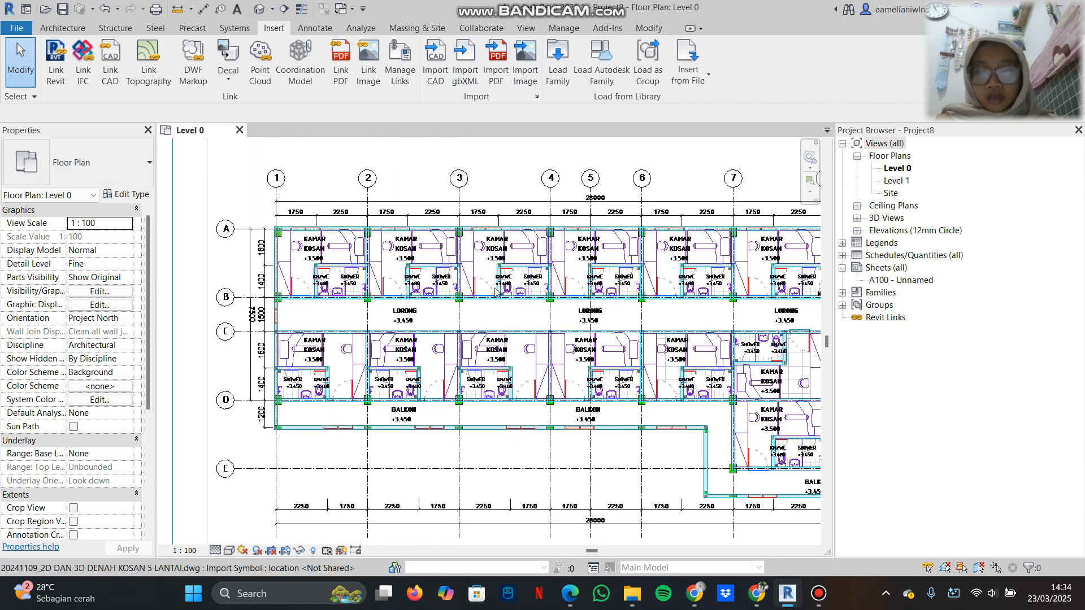
key(g)
key(r)
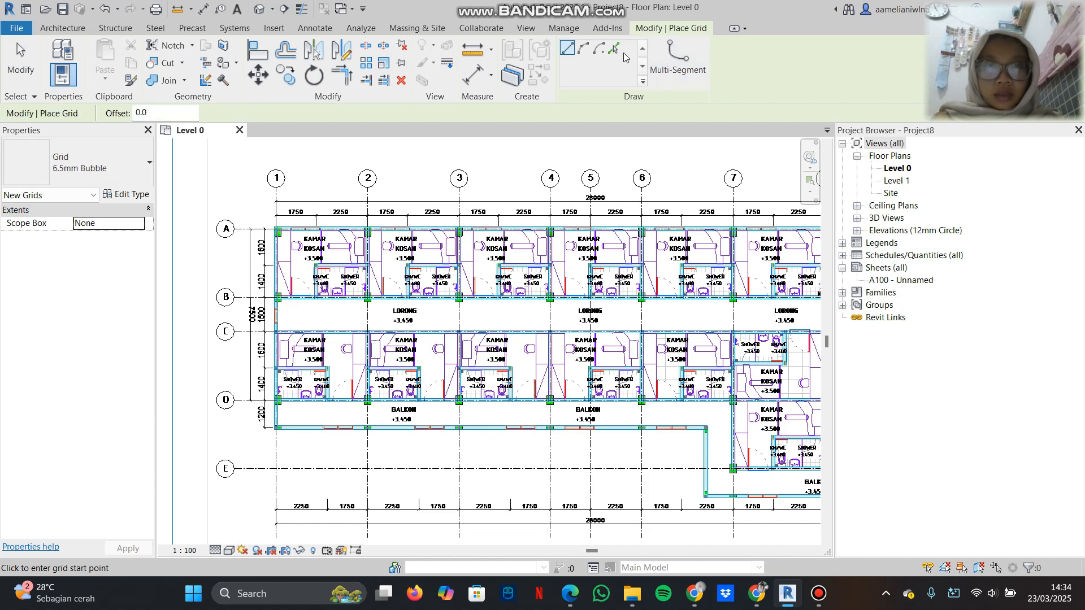
click(614, 50)
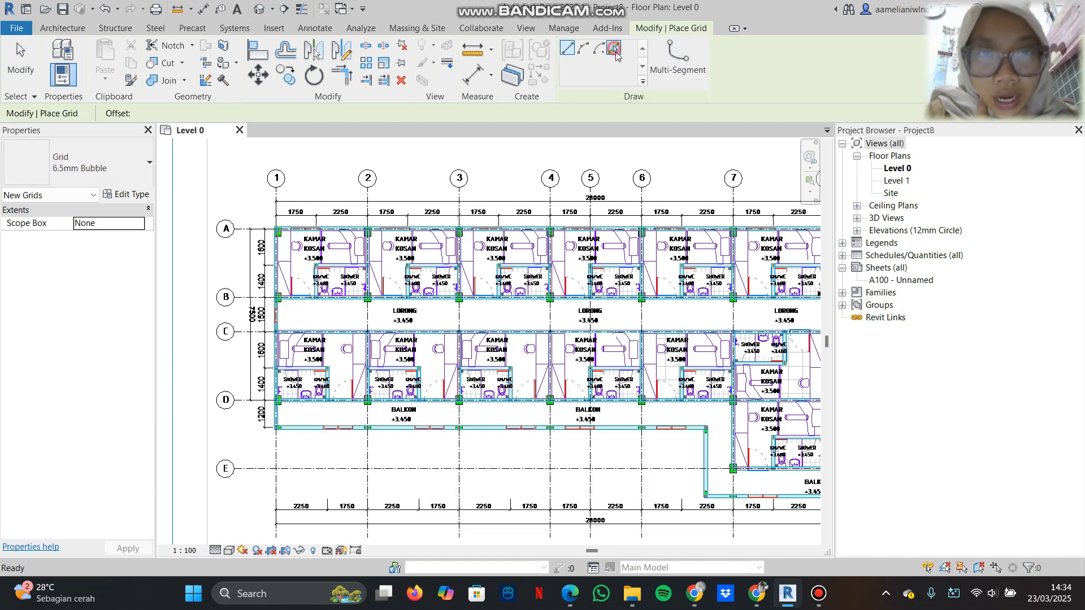
scroll(278, 329, up, 6)
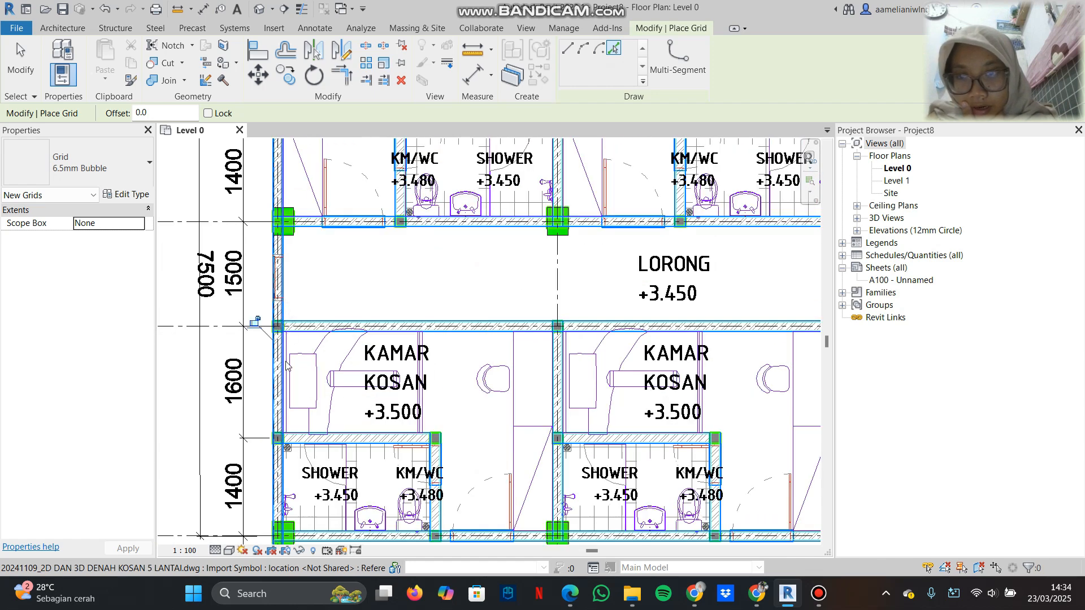
scroll(282, 328, down, 2)
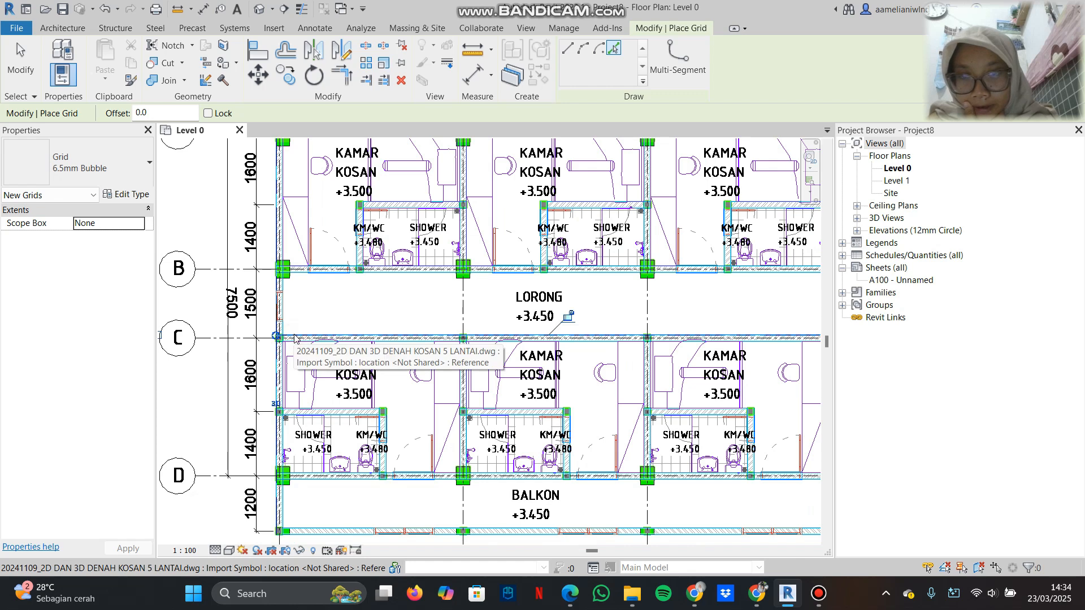
scroll(292, 338, down, 3)
scroll(300, 344, down, 1)
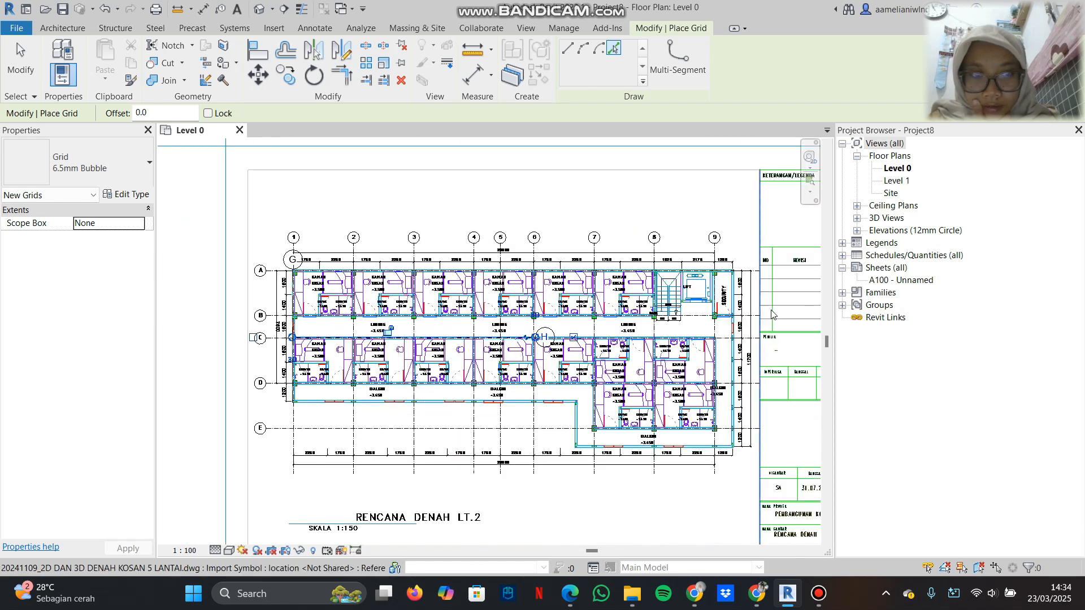
Step: Place a grid by picking the wall line above the shower in the first room between axes C and D
scroll(244, 348, up, 2)
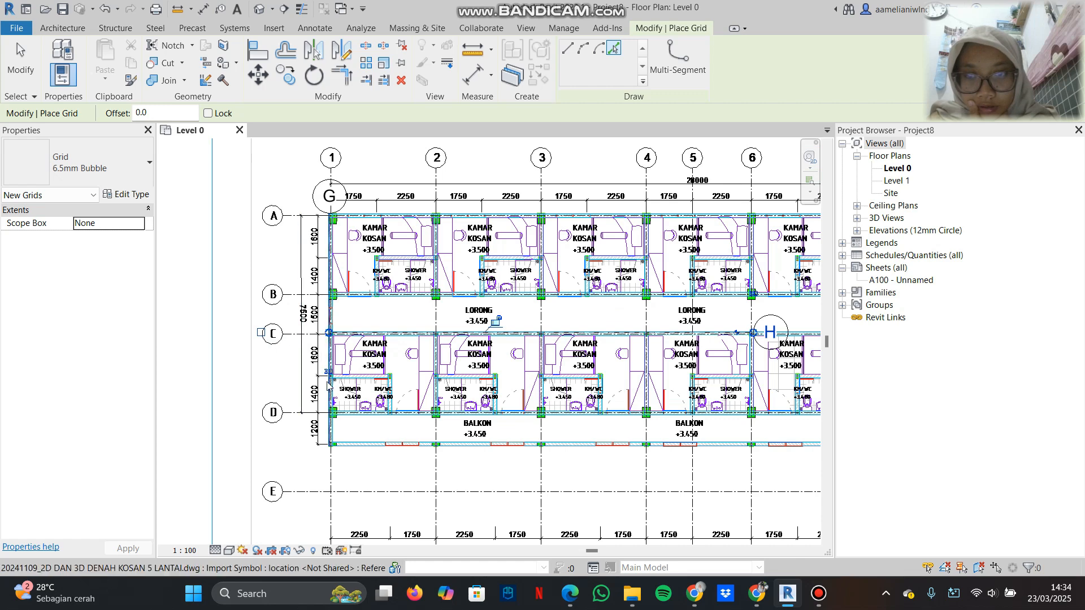
scroll(329, 376, up, 2)
click(353, 374)
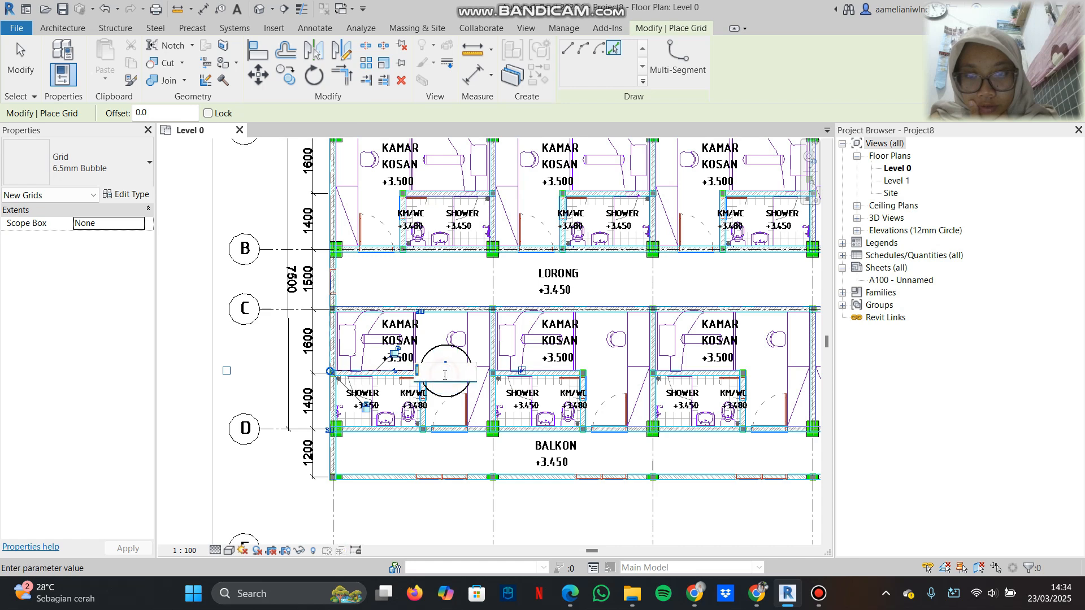
click(450, 409)
Step: Pick another line along axis C to place a grid running from axis 1 to axis 4
scroll(449, 409, down, 2)
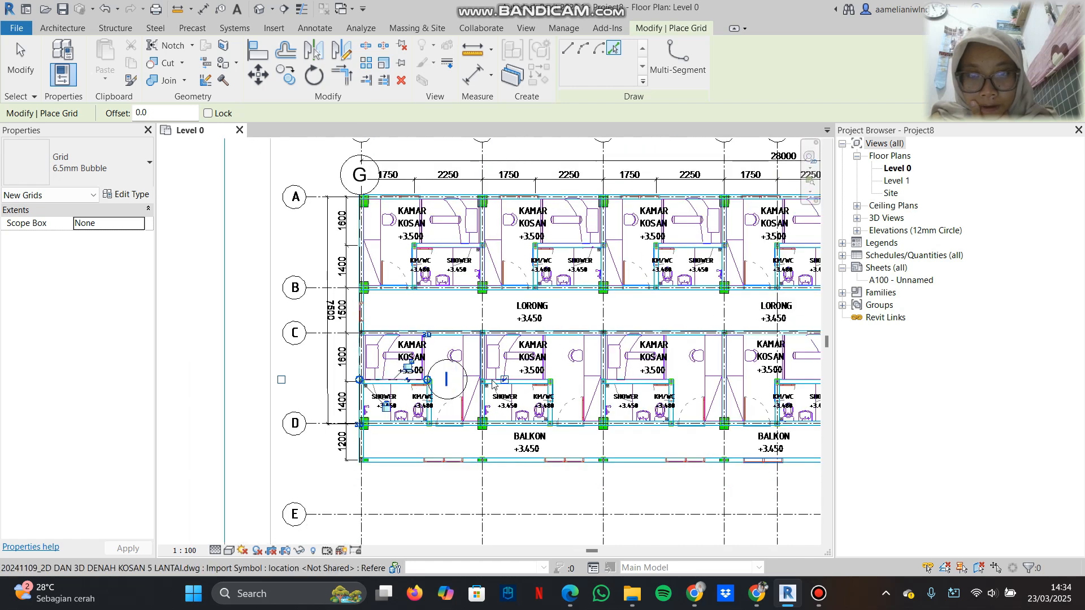
click(449, 337)
scroll(568, 397, down, 1)
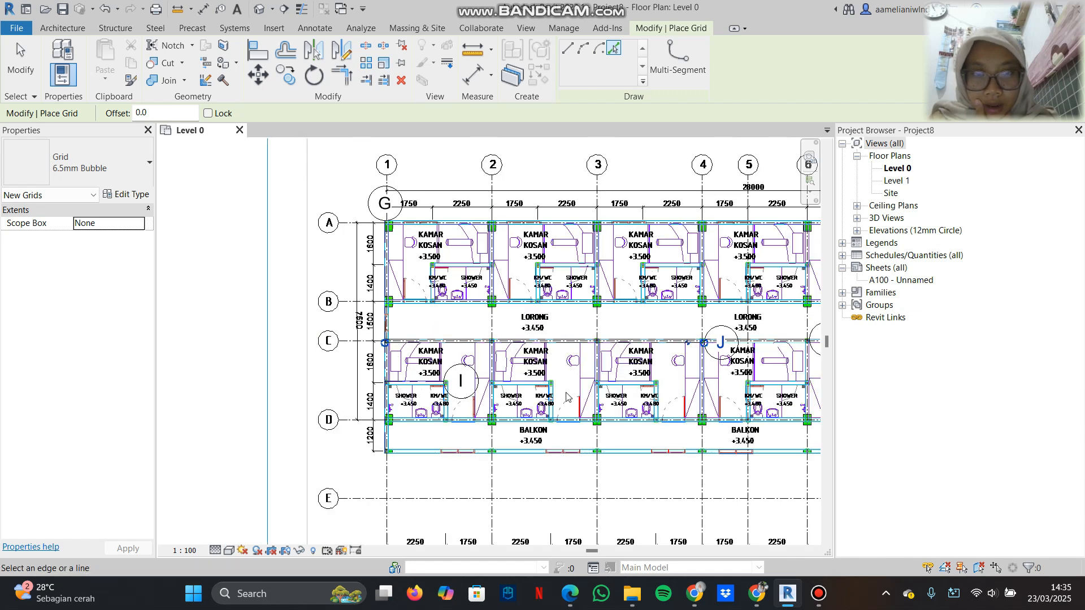
Step: Examine the picked grids against the linked plan from axis 1 to axis 9
scroll(568, 398, down, 2)
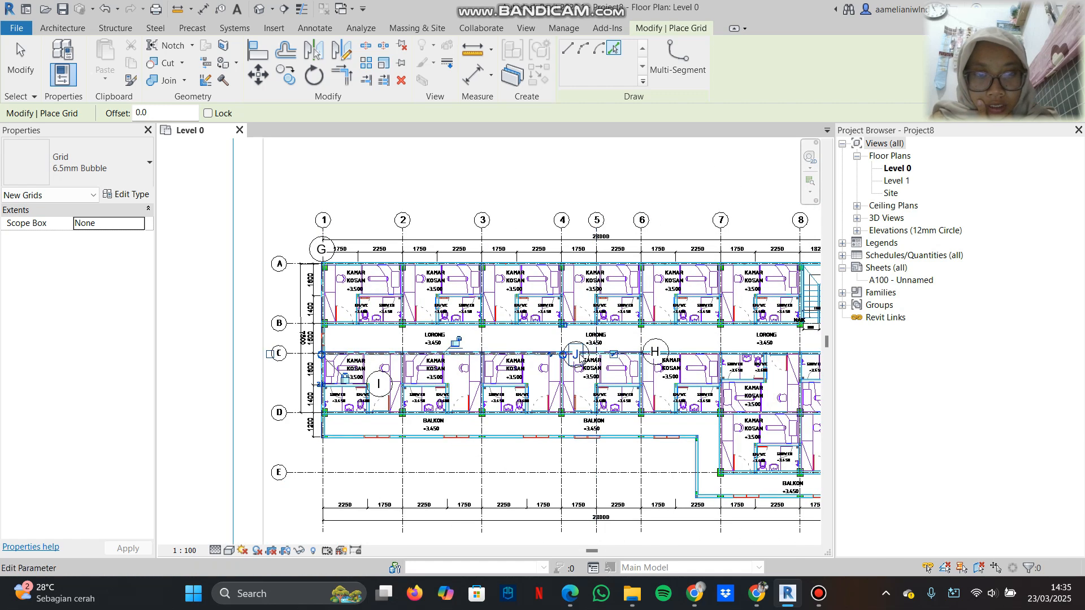
click(579, 356)
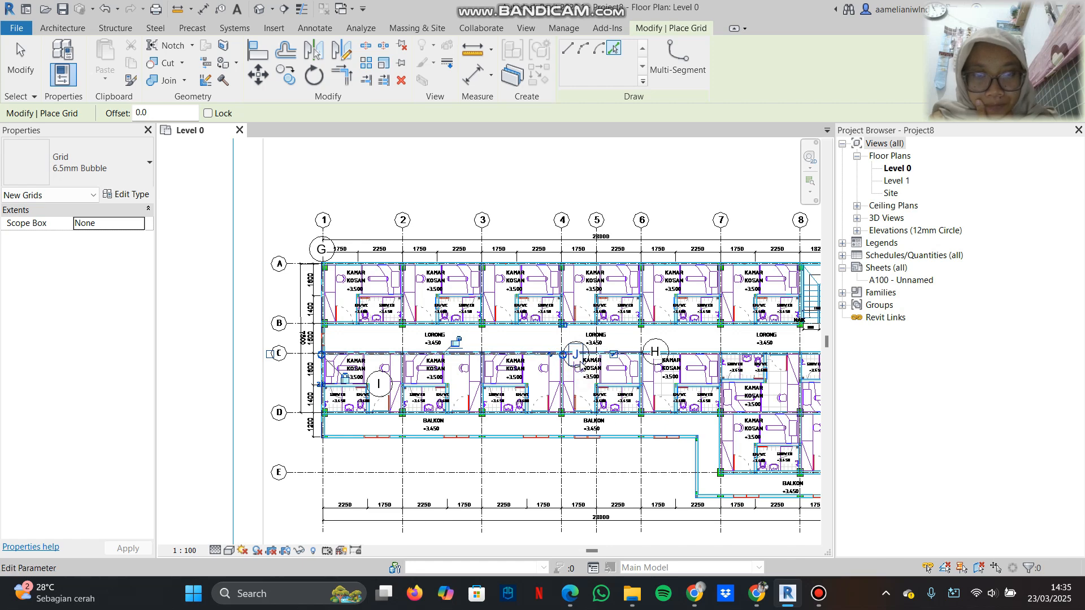
middle_drag(579, 365, 412, 337)
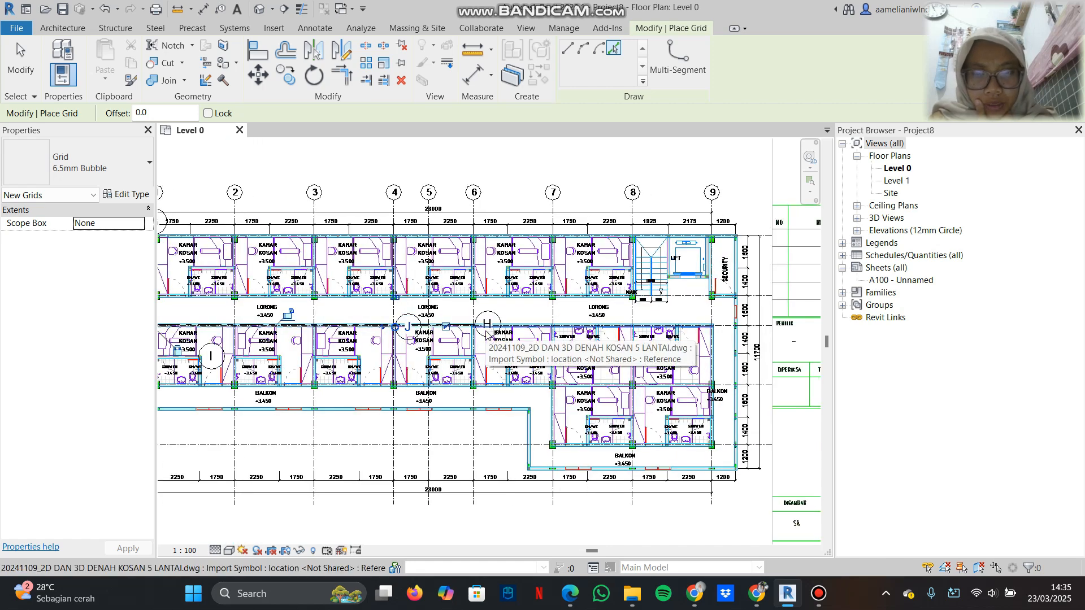
middle_drag(730, 360, 643, 360)
scroll(644, 360, down, 2)
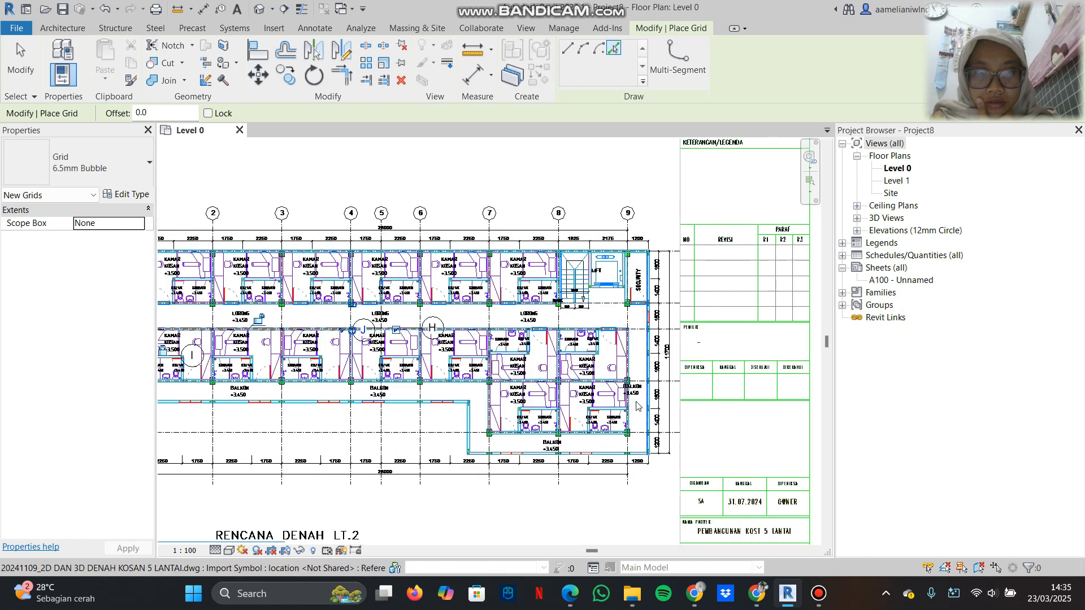
middle_drag(653, 434, 678, 403)
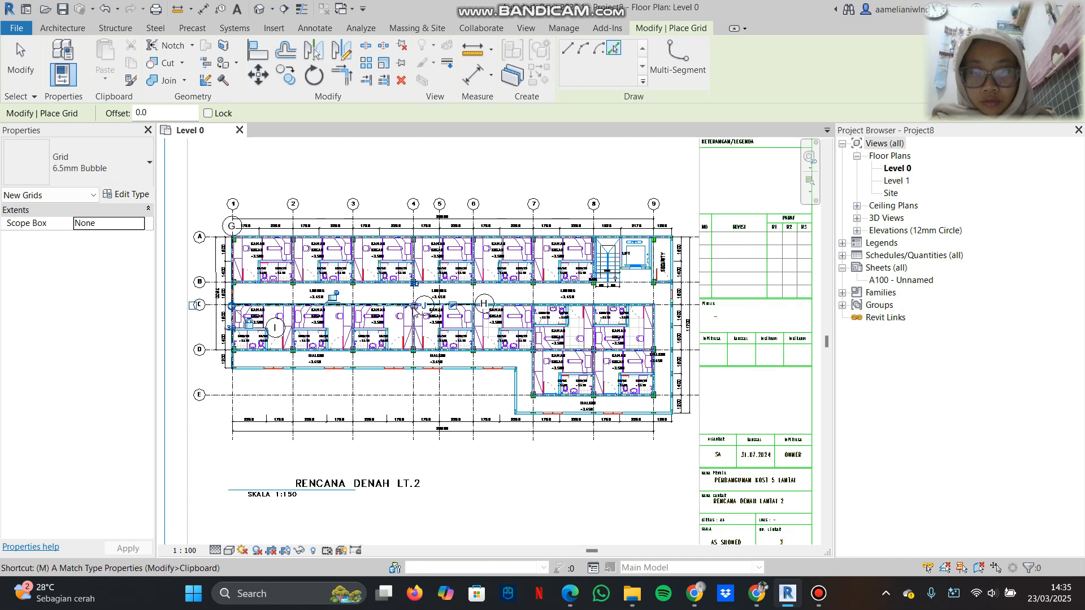
scroll(419, 314, up, 2)
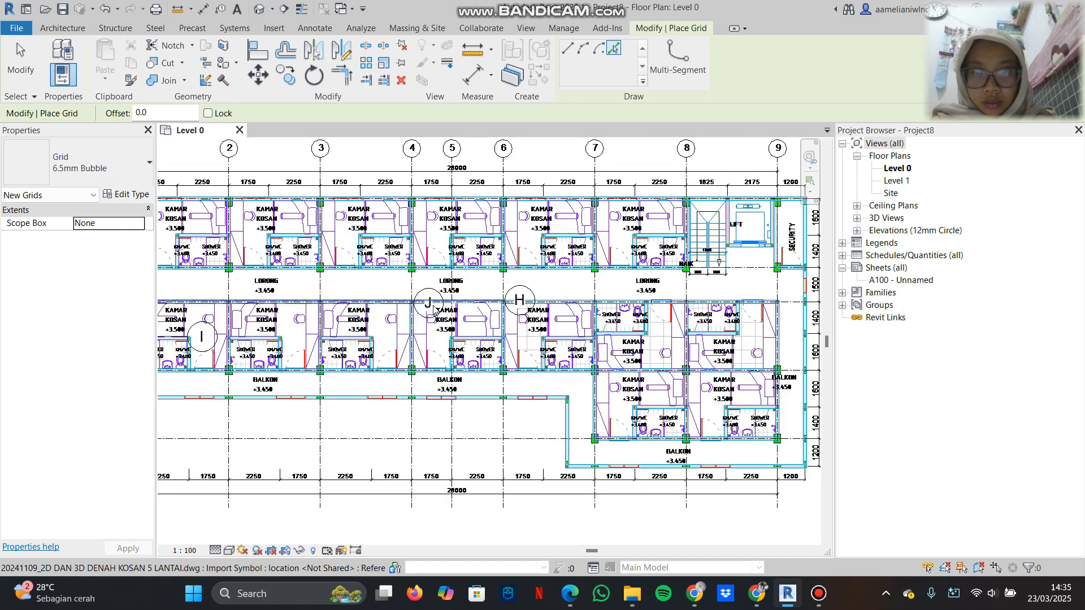
scroll(432, 299, up, 5)
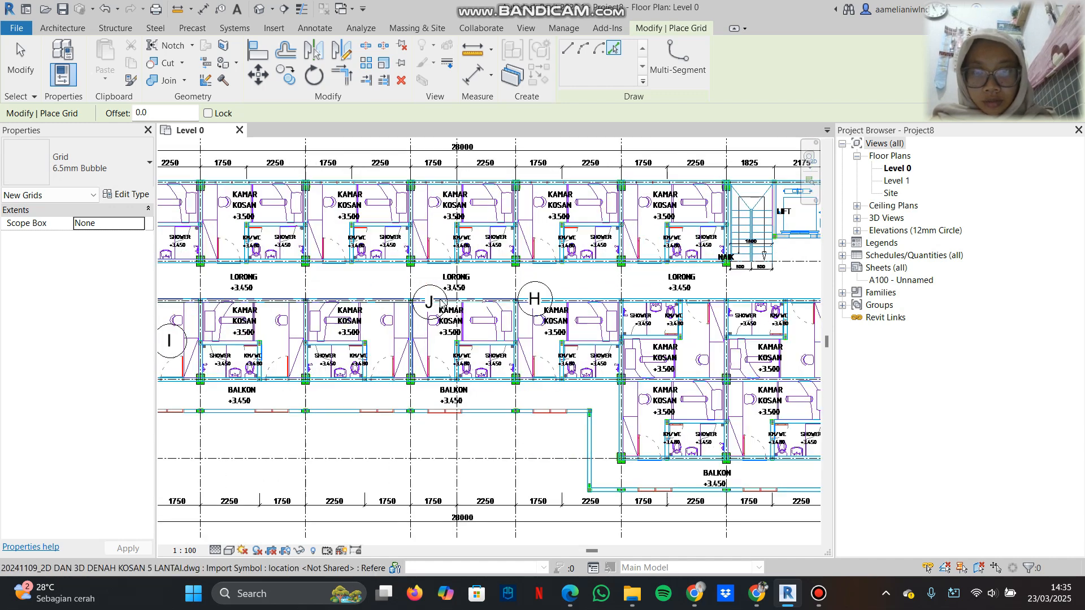
Step: Pick one more line along axis C to place a grid ending near axis 6, and end the Grid command
click(438, 288)
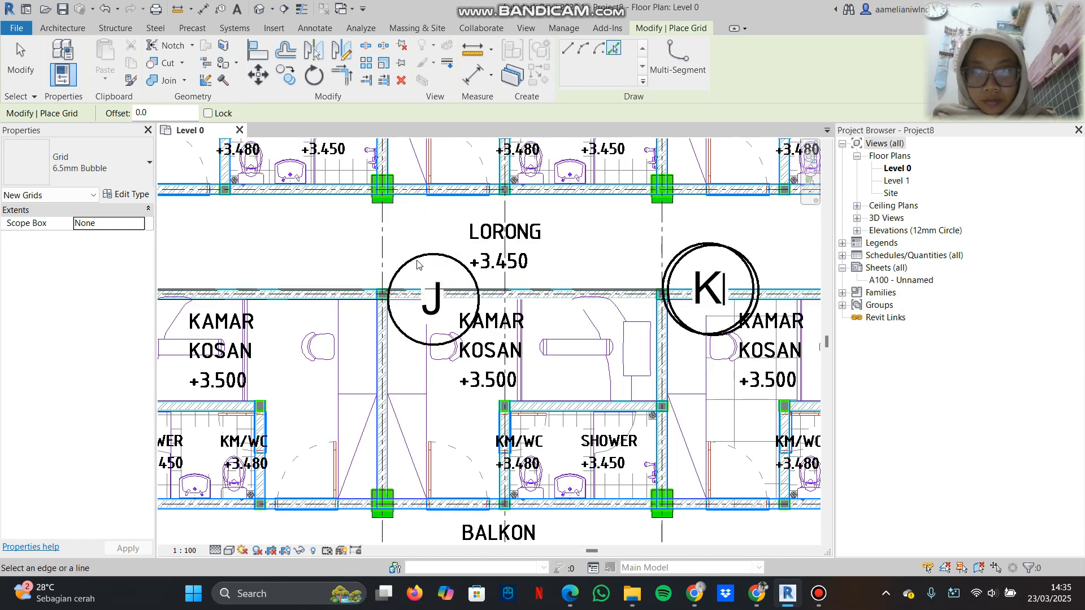
key(Escape)
key(Escape)
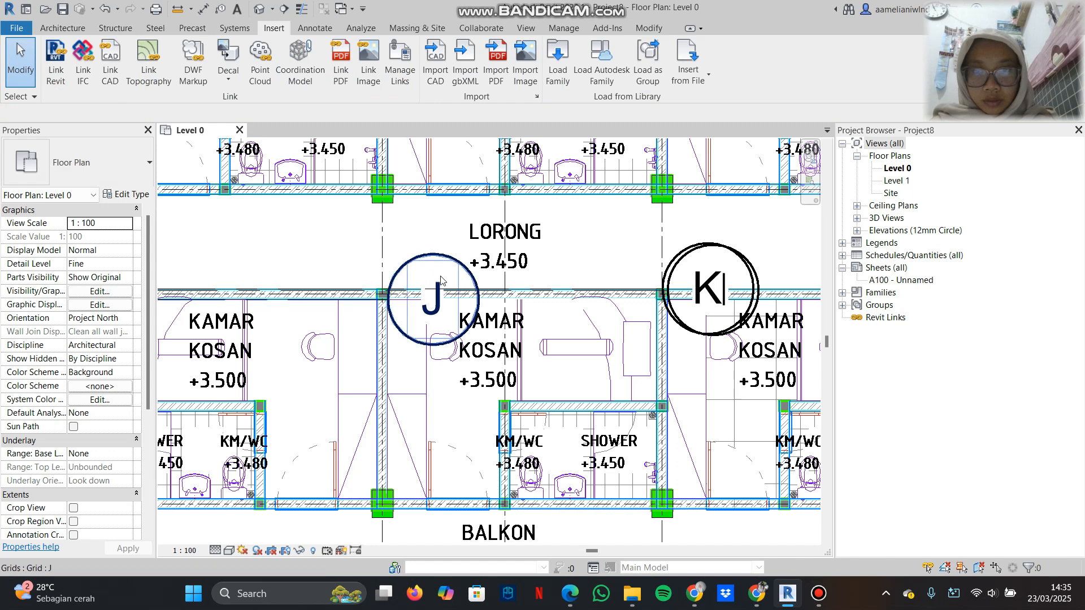
Step: Move grid J up from the wall line into the corridor labelled LORONG
drag(442, 281, 411, 245)
click(410, 254)
click(491, 277)
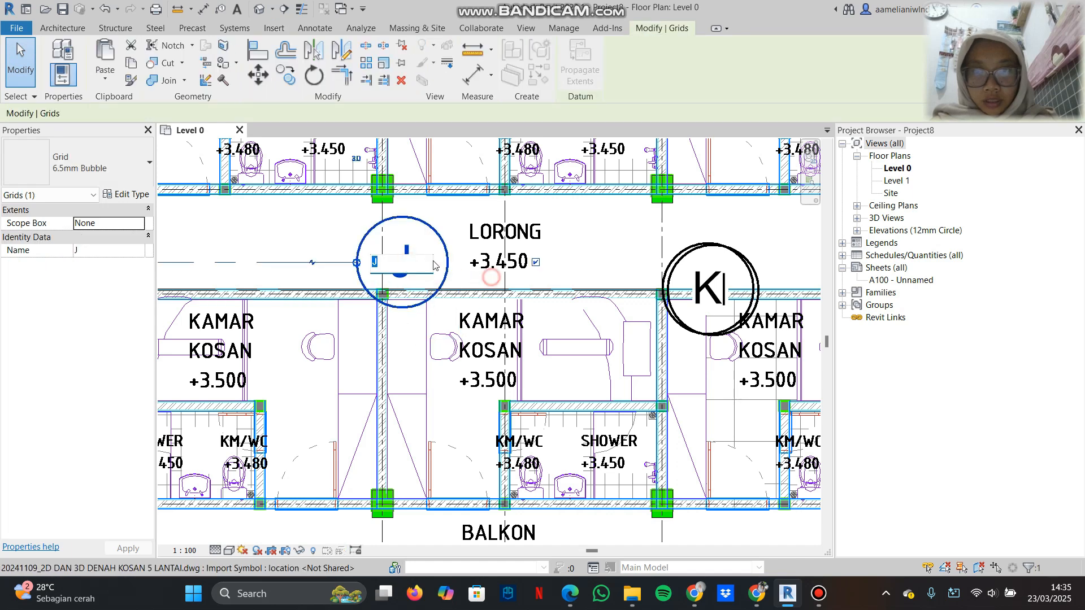
Step: Stretch the bubble end of grid J along the corridor past axis 9 into the title block, widening the drawing area
click(357, 263)
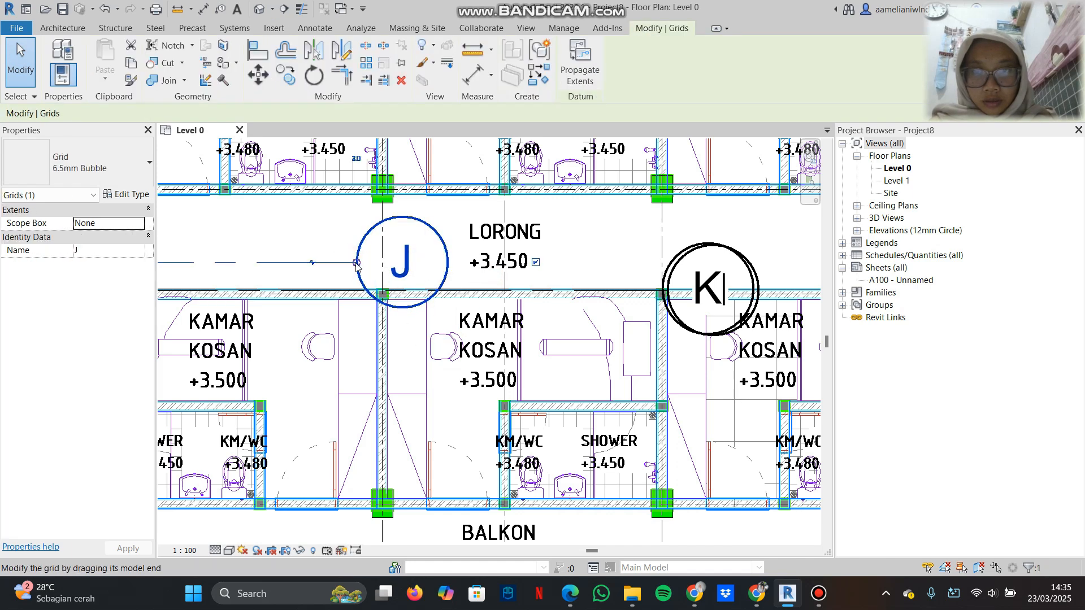
drag(357, 263, 882, 321)
scroll(637, 315, down, 5)
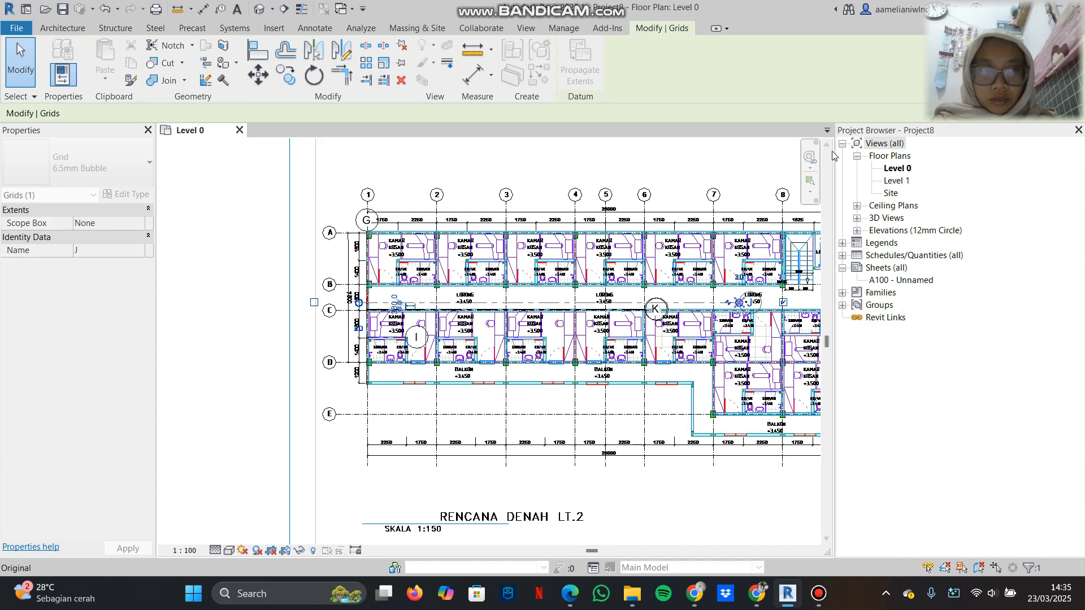
drag(1058, 169, 1057, 170)
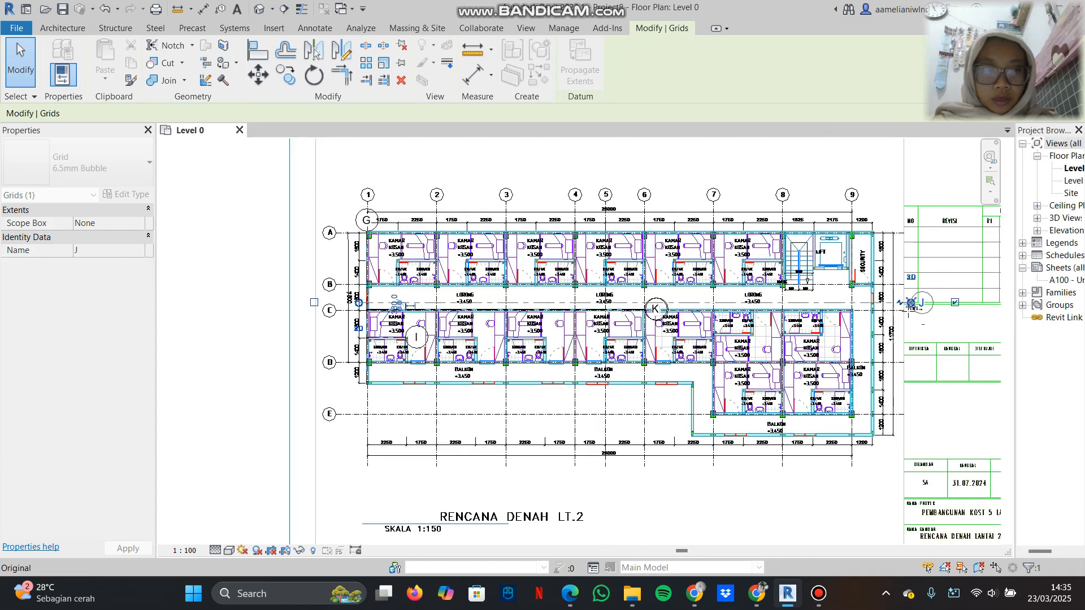
middle_drag(732, 322, 540, 297)
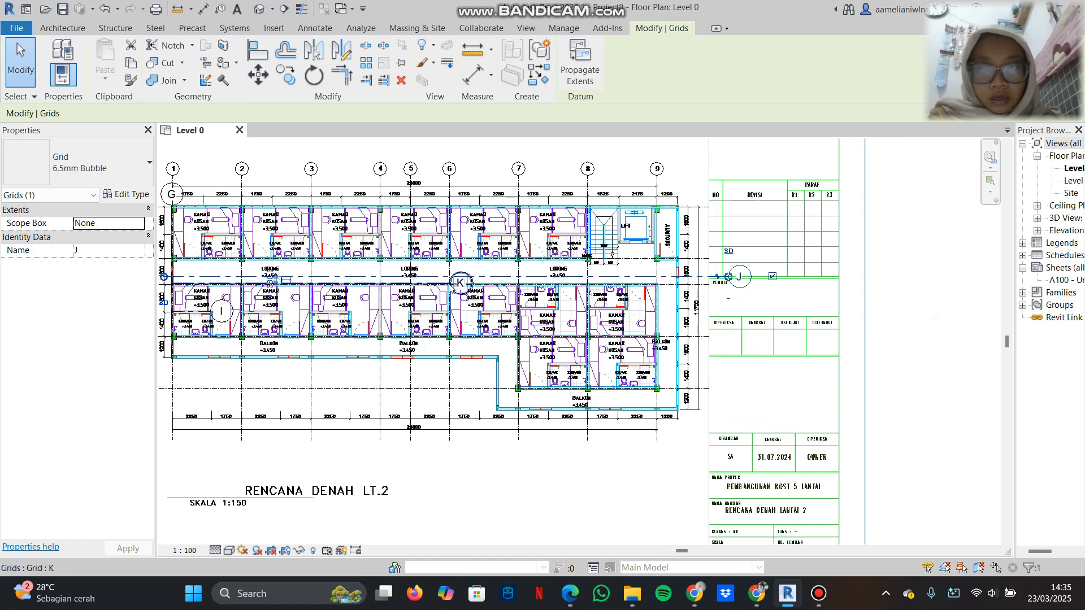
Step: Stretch grid H's bubble end along axis C past axis 9, slightly beyond the bubble of grid J
click(459, 285)
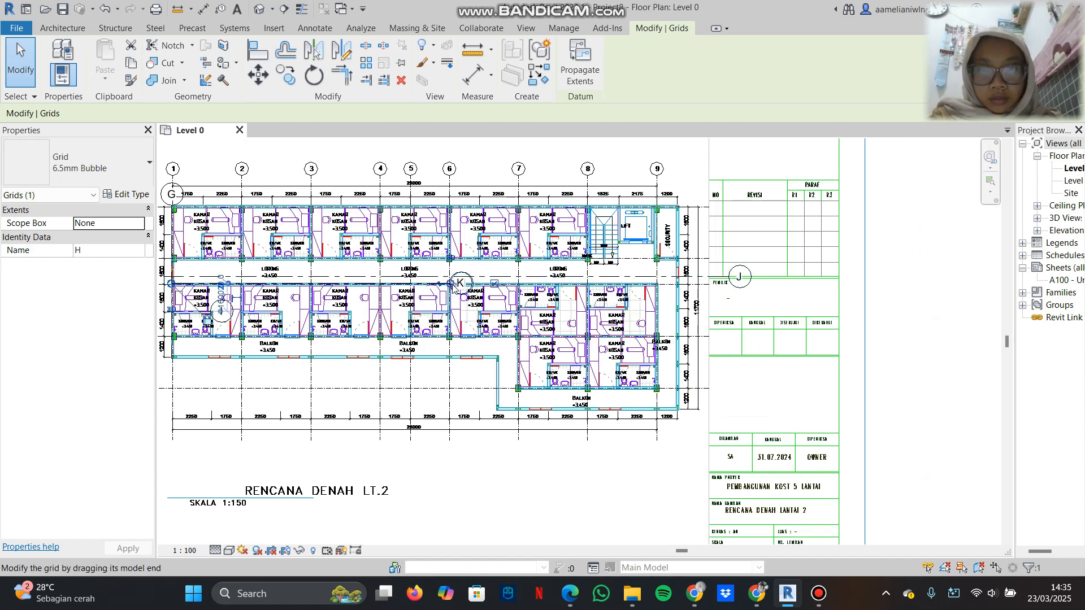
drag(451, 283, 759, 284)
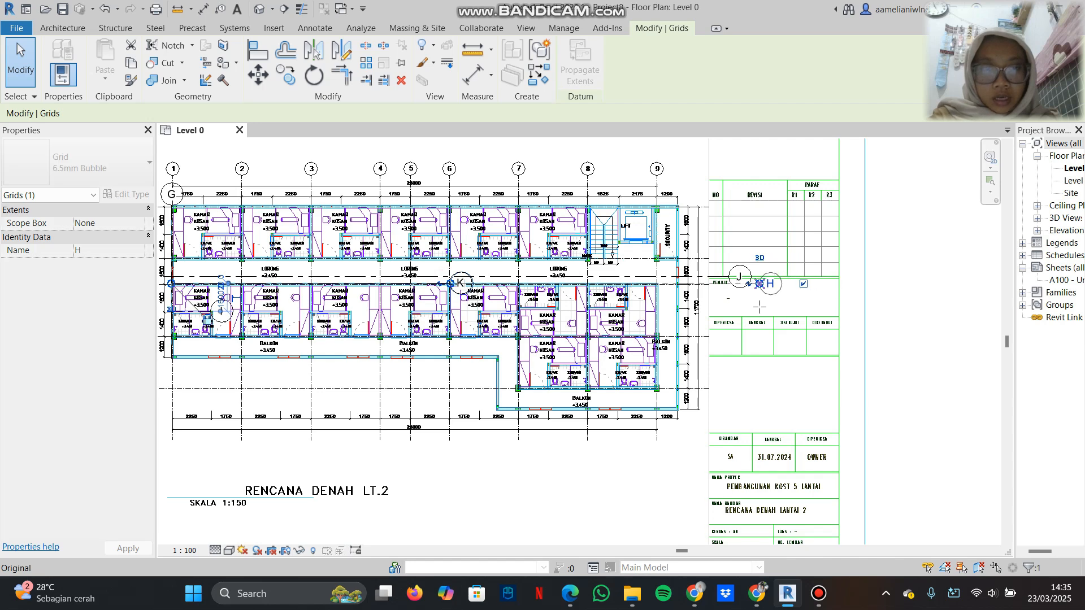
click(759, 307)
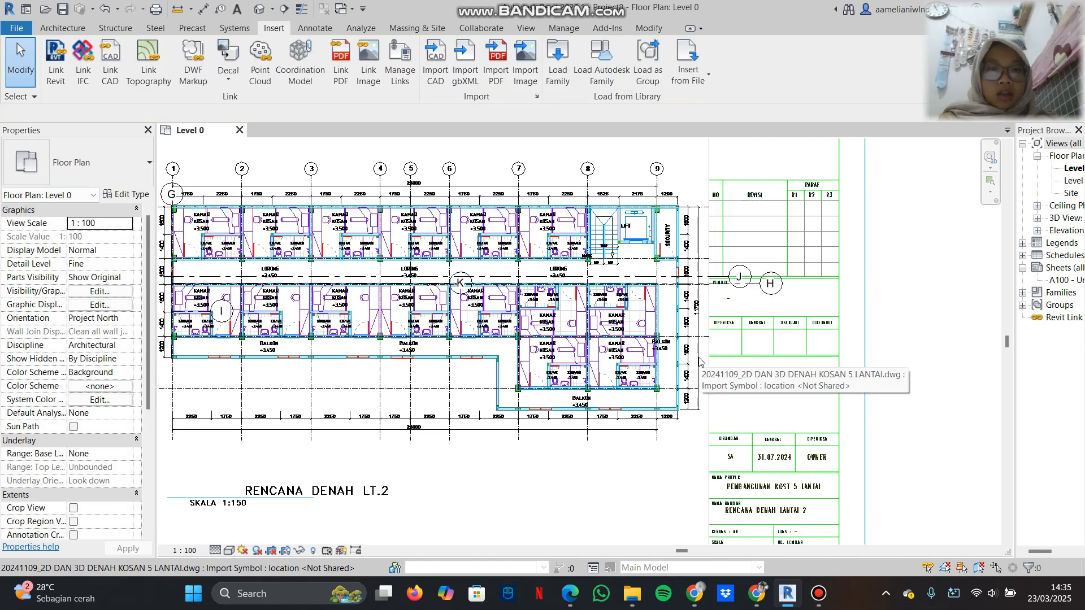
Step: Look over the linked CAD sheets around the original grids, restoring the width of the project browser
scroll(701, 362, down, 3)
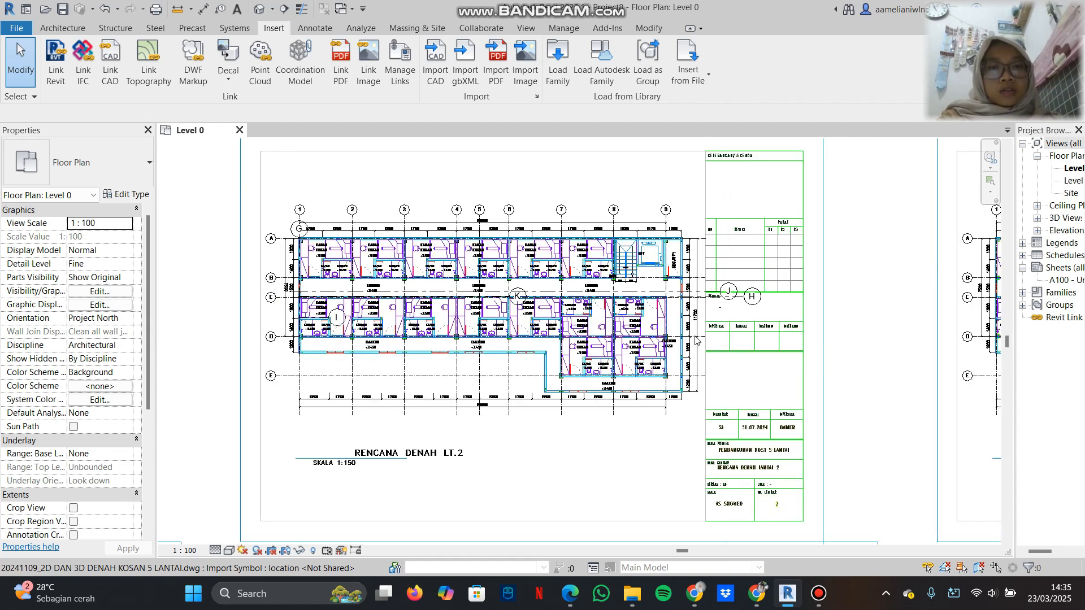
scroll(699, 408, down, 2)
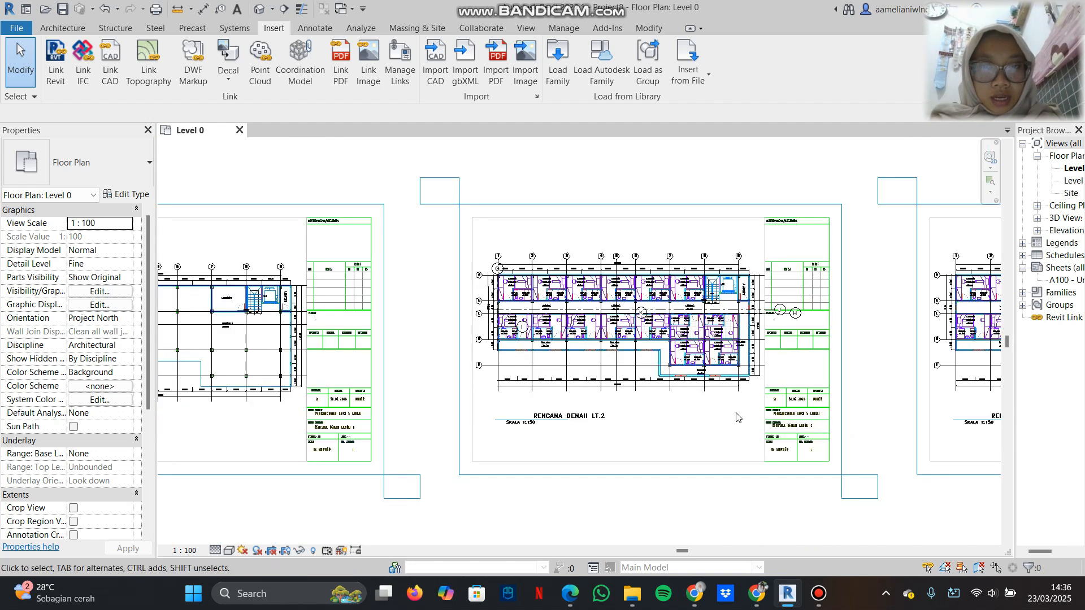
middle_drag(707, 431, 812, 380)
scroll(811, 381, down, 3)
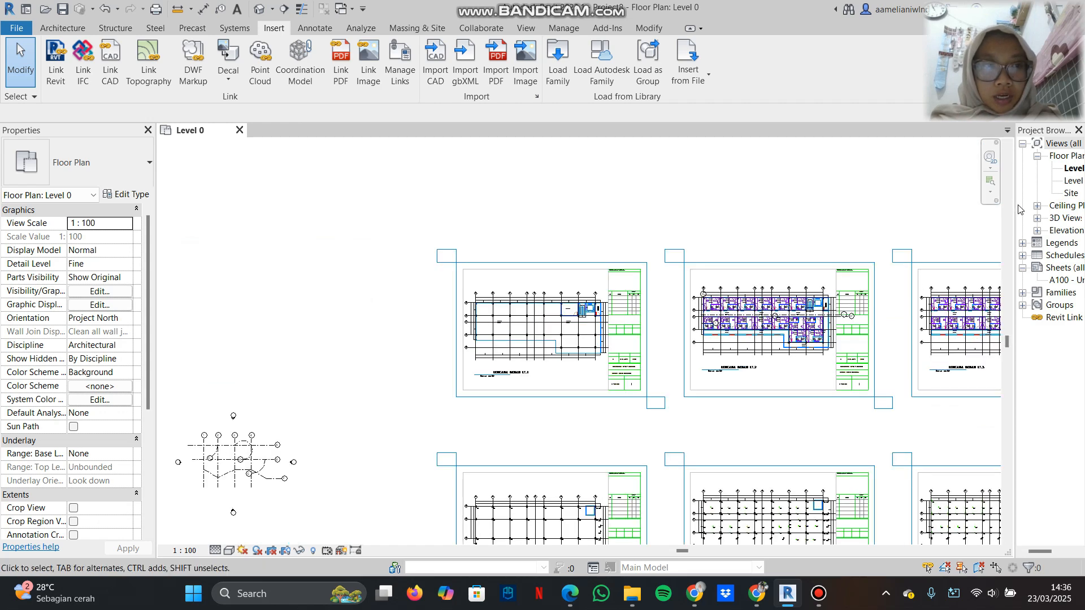
drag(1015, 205, 930, 207)
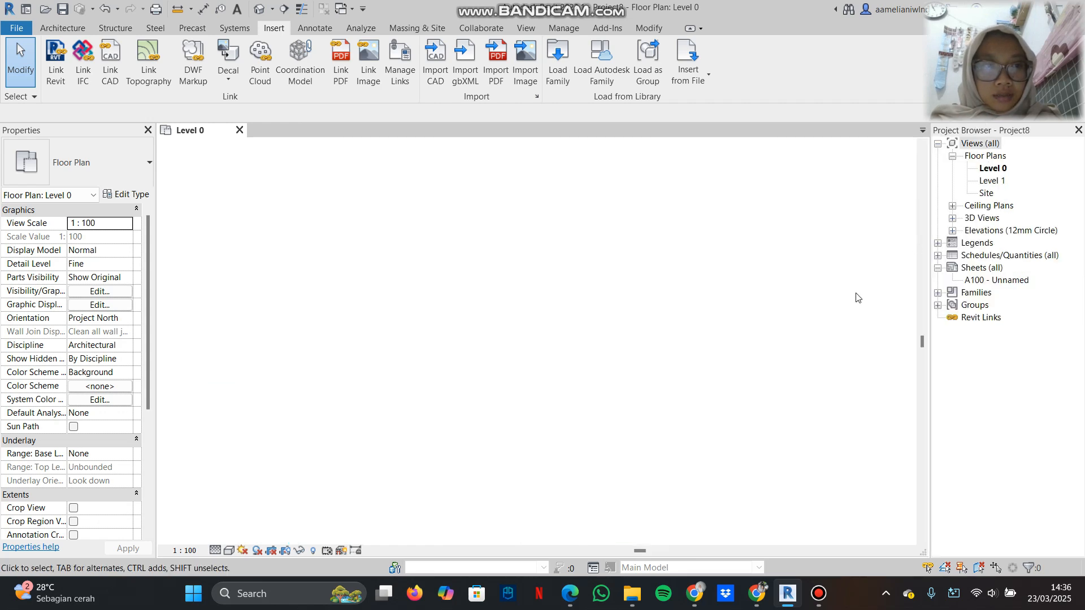
scroll(700, 378, down, 2)
middle_drag(699, 378, 729, 293)
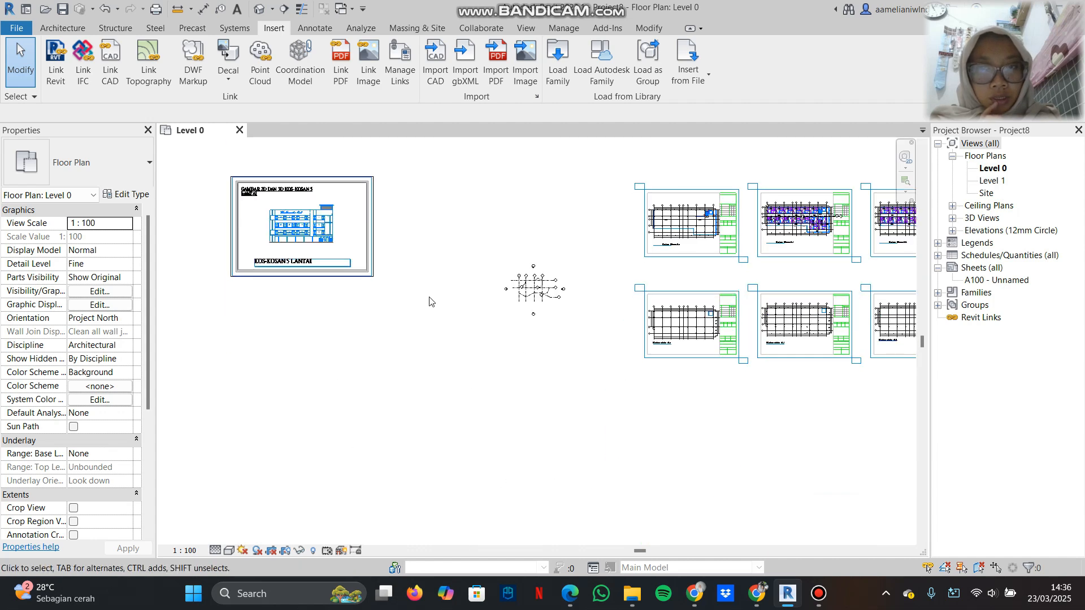
middle_drag(780, 384, 613, 376)
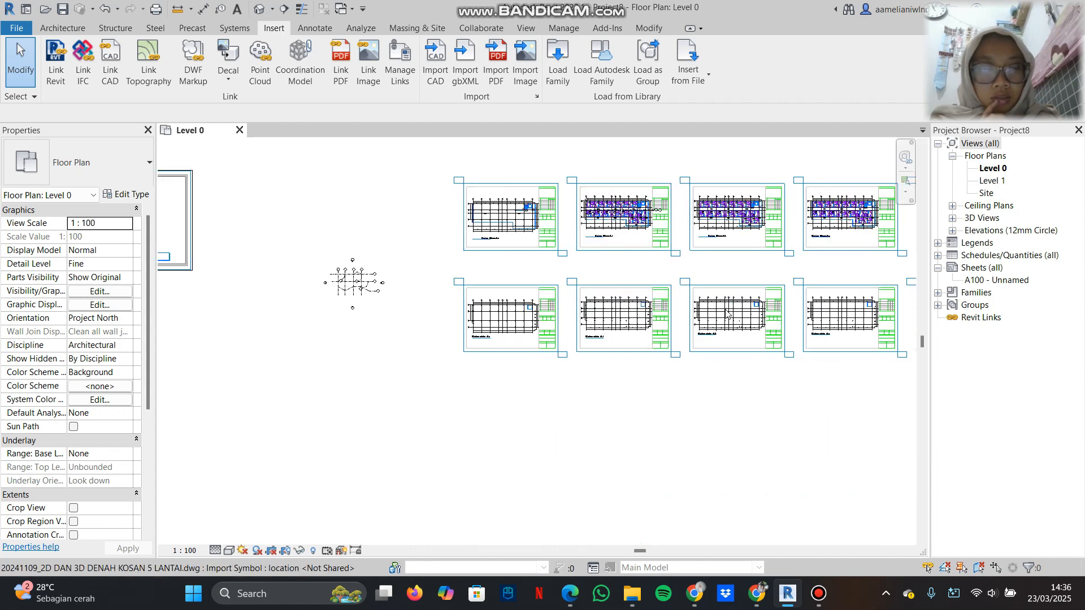
middle_drag(784, 292, 454, 315)
scroll(796, 287, up, 2)
middle_drag(728, 218, 650, 286)
middle_drag(161, 391, 620, 366)
middle_drag(323, 367, 670, 349)
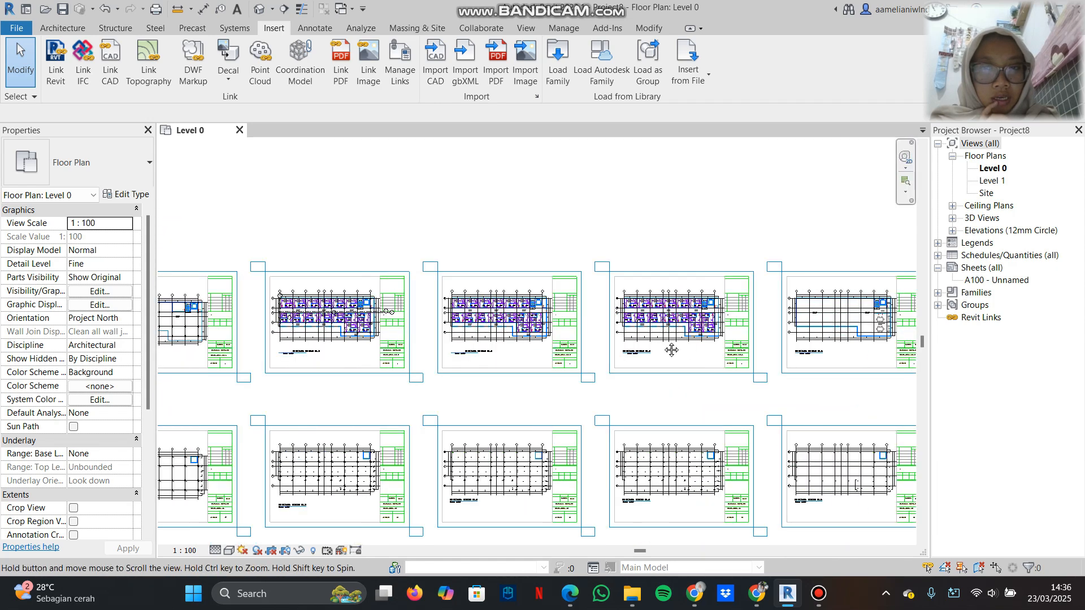
middle_drag(570, 362, 856, 350)
Step: Delete all the practice grids, numbered 1 to 4 and lettered A to F, between the four elevation markers
scroll(467, 296, up, 4)
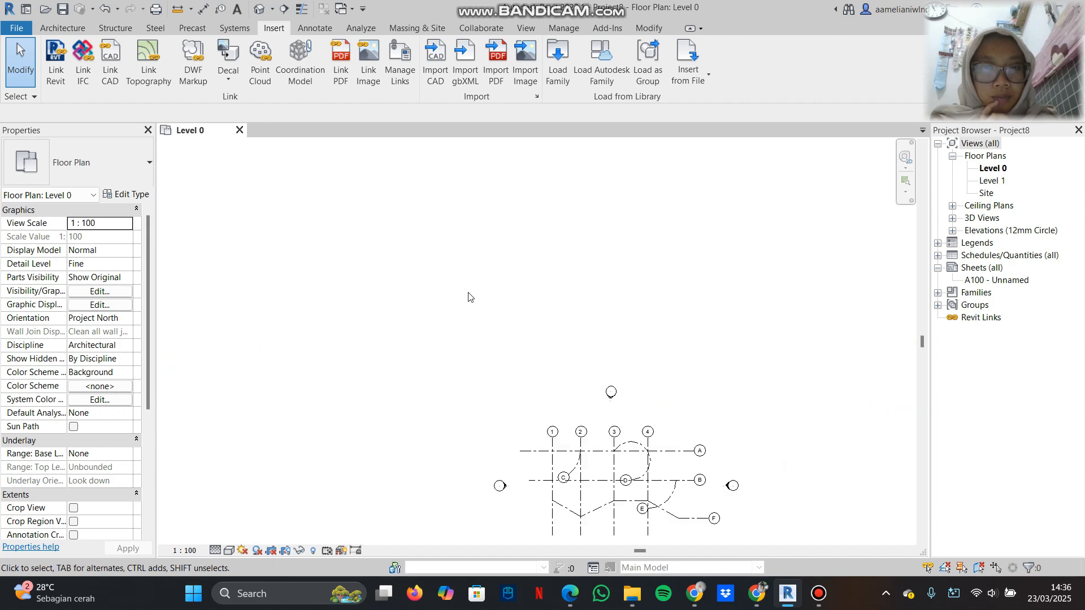
mouse_move(482, 312)
middle_down()
mouse_move(453, 323)
mouse_move(431, 173)
mouse_move(368, 128)
middle_up()
drag(633, 465, 468, 305)
drag(625, 459, 454, 317)
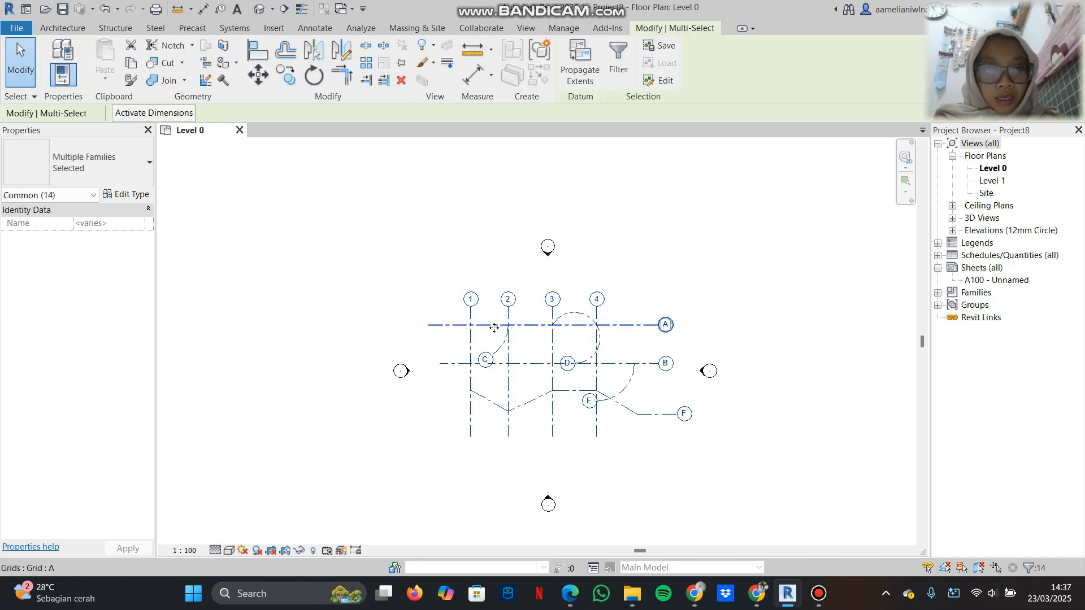
key(Delete)
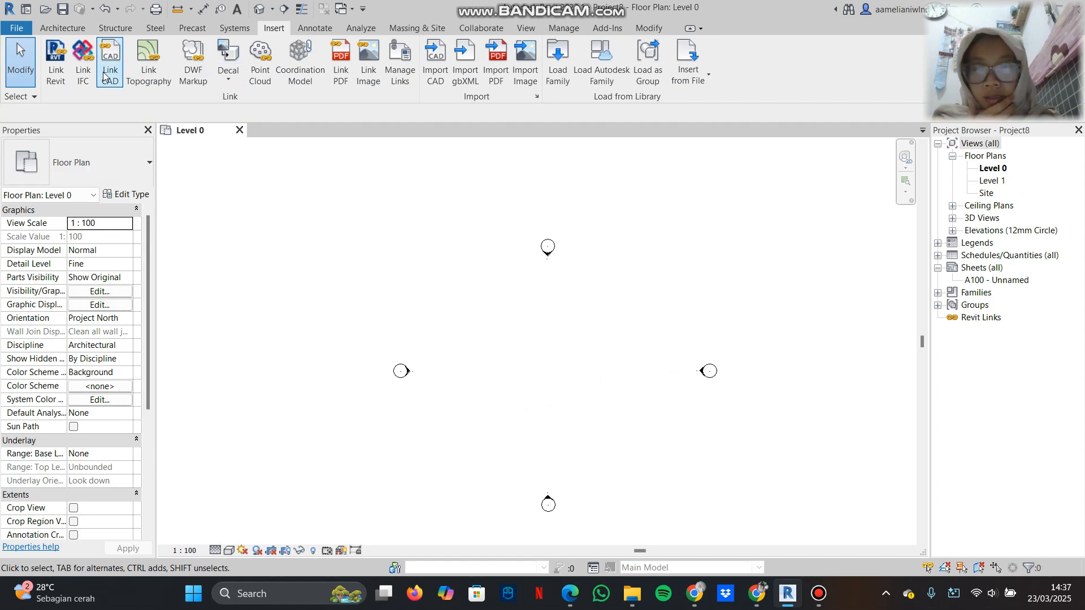
Step: Draw a closed square of walls about 12000 mm per side between the elevation markers
click(65, 29)
key(w)
key(a)
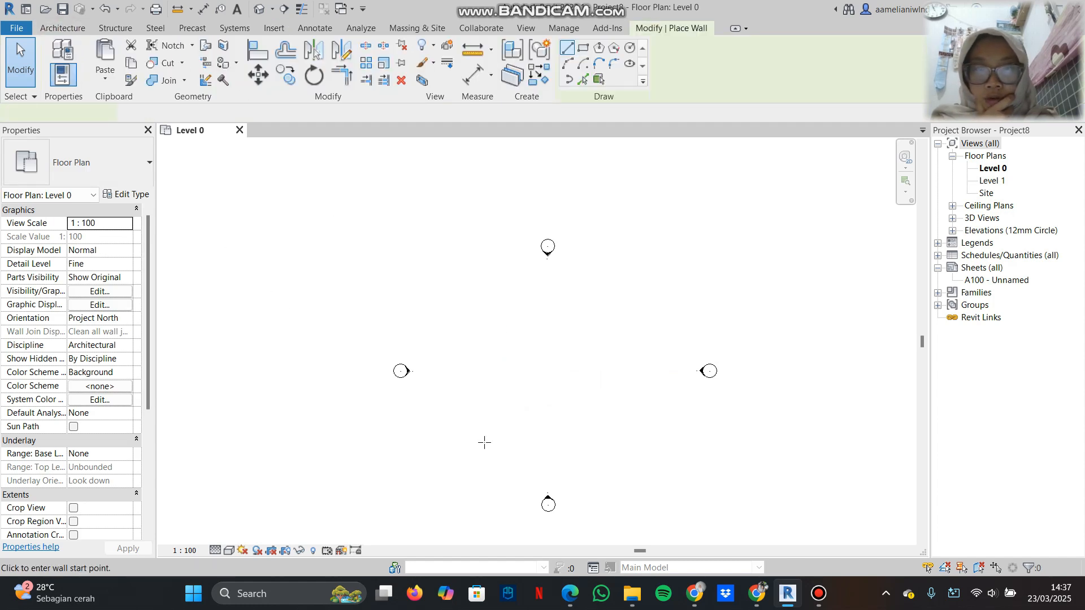
click(468, 440)
click(468, 303)
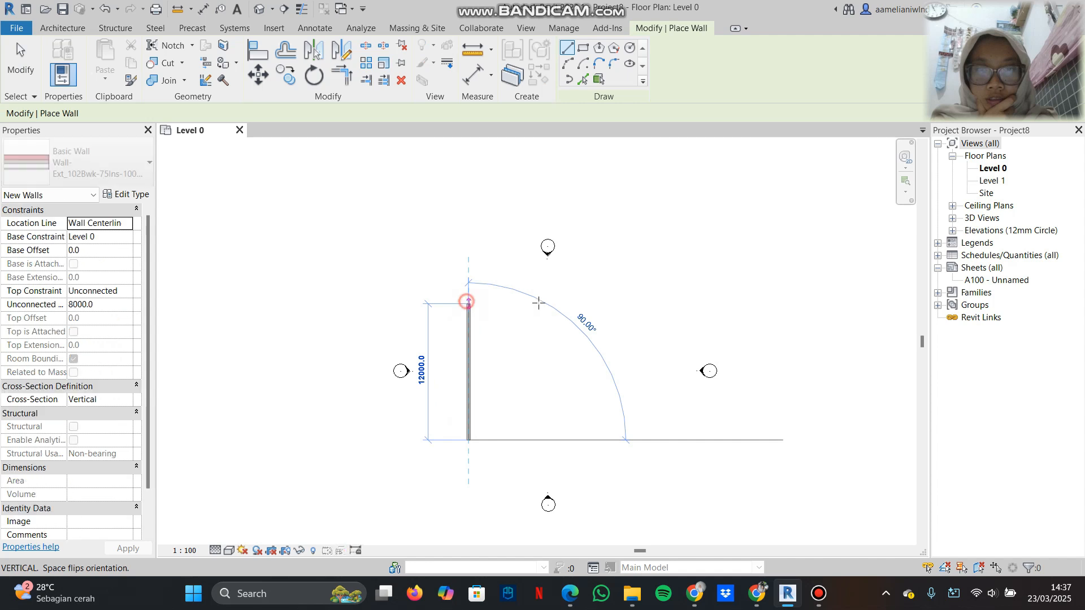
click(591, 429)
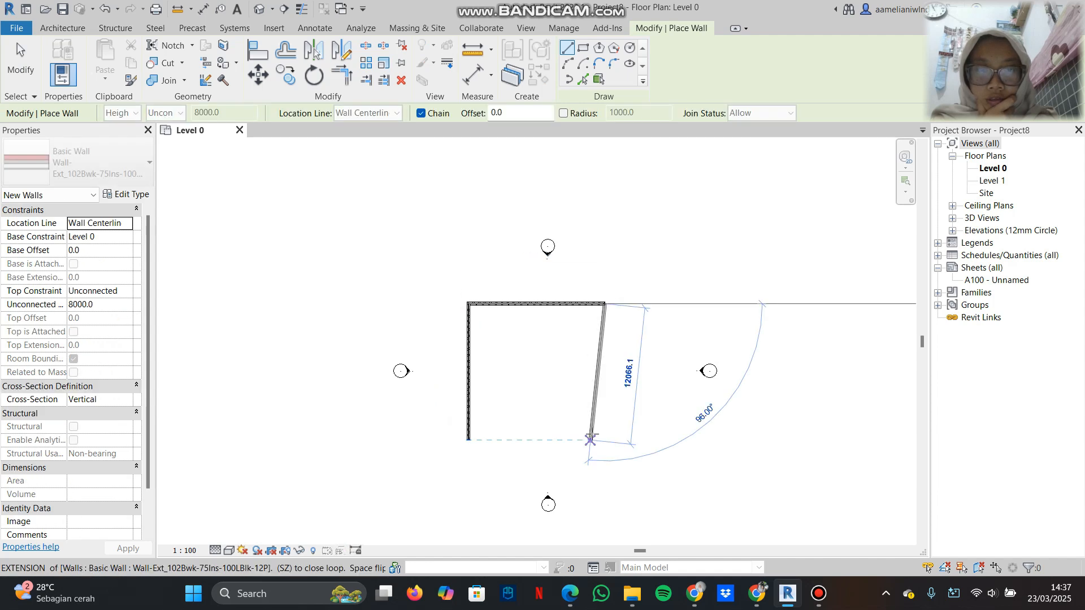
click(475, 440)
click(467, 440)
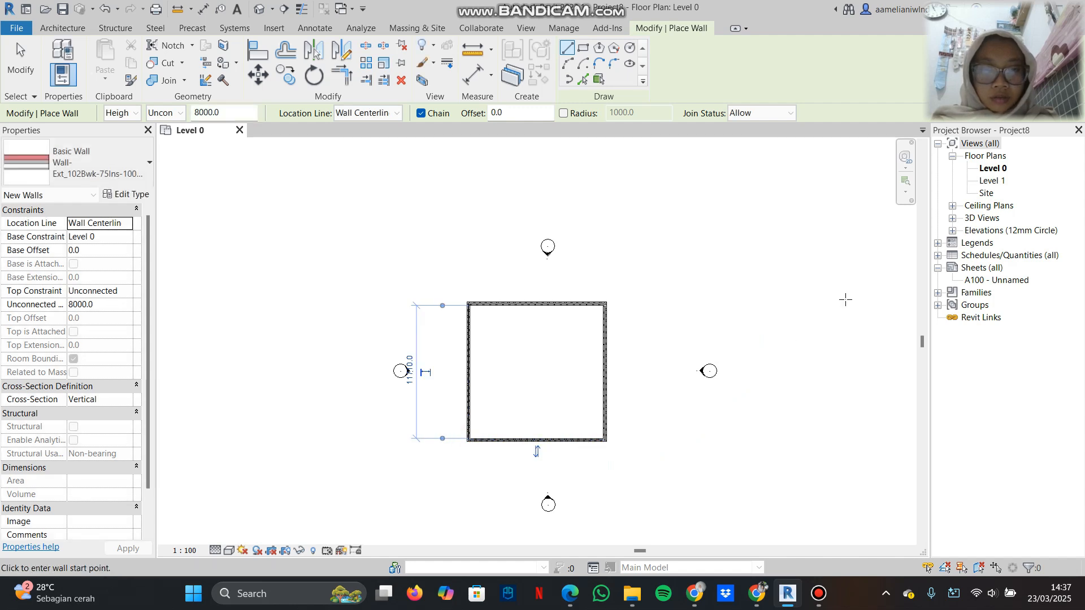
Step: Open the East elevation view and frame the wall with Level 0 and Level 1
click(953, 219)
click(953, 245)
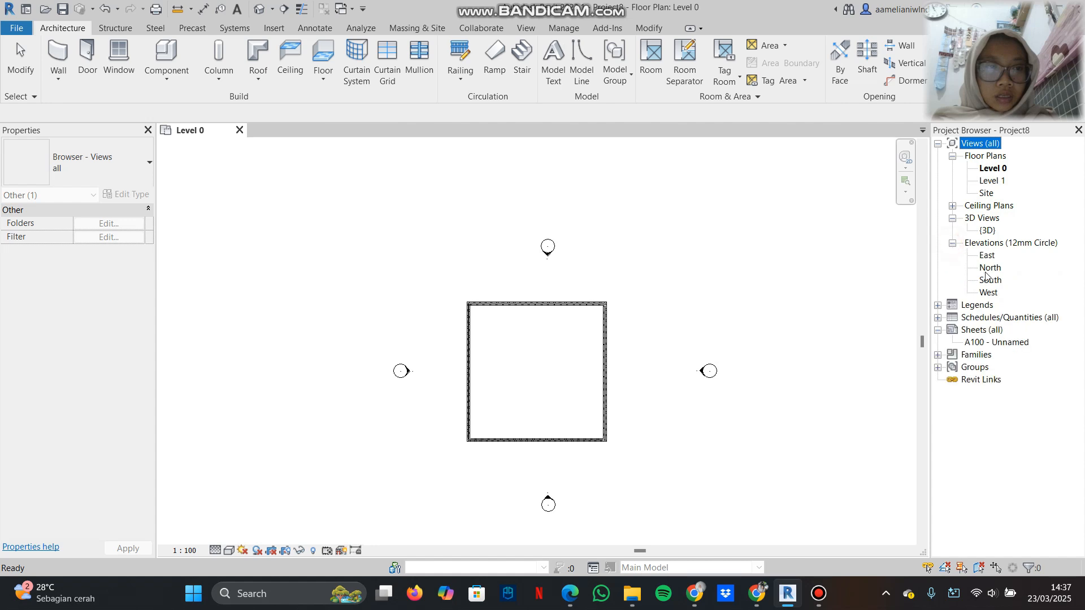
double_click(987, 255)
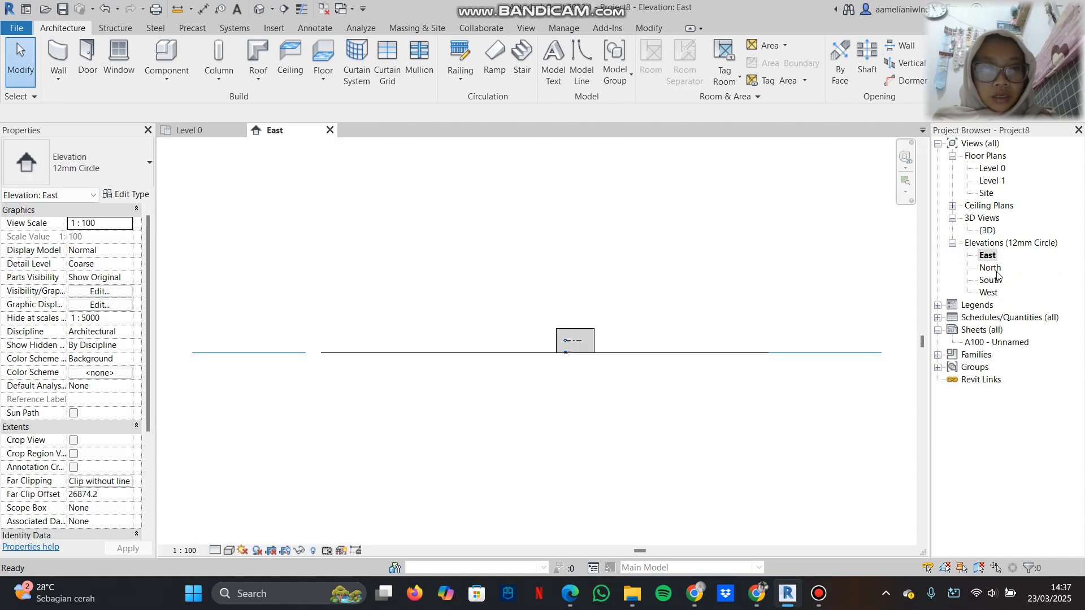
scroll(562, 314, up, 6)
scroll(563, 315, up, 3)
middle_drag(617, 316, 588, 374)
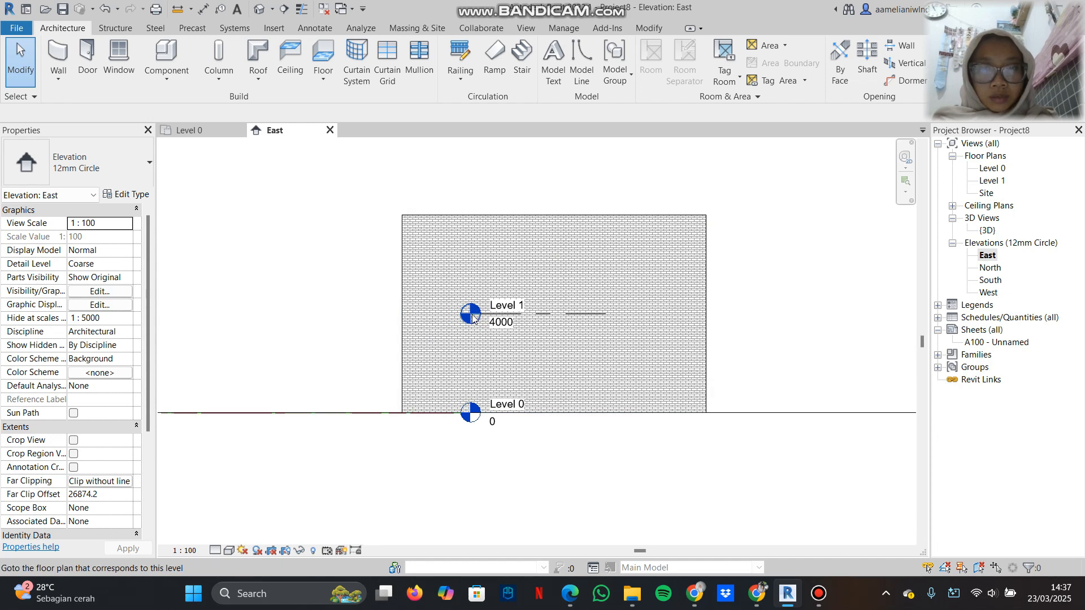
drag(472, 315, 401, 314)
key(Escape)
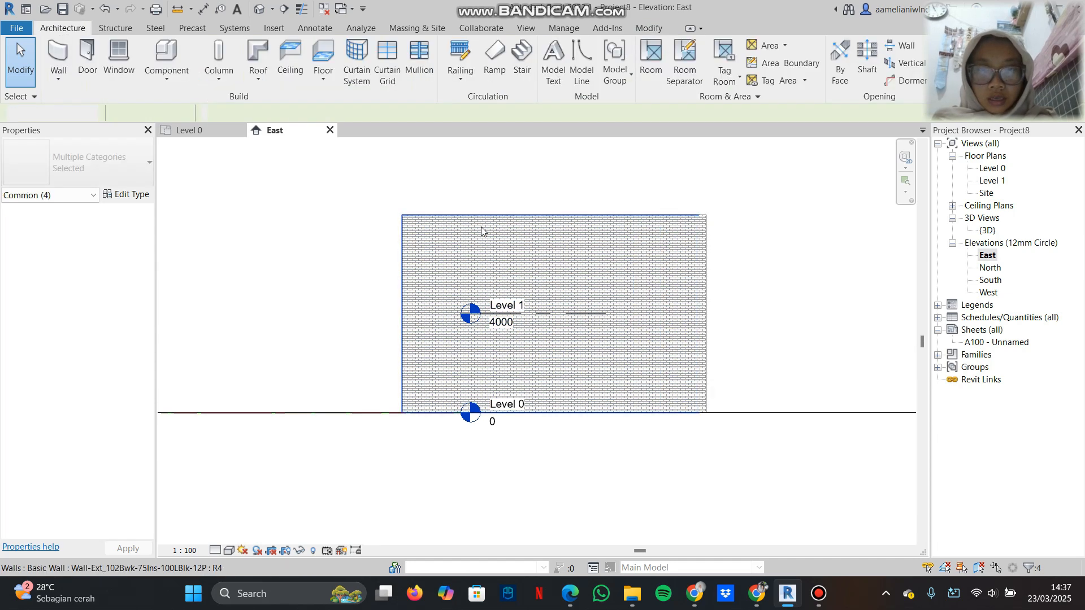
key(Escape)
key(m)
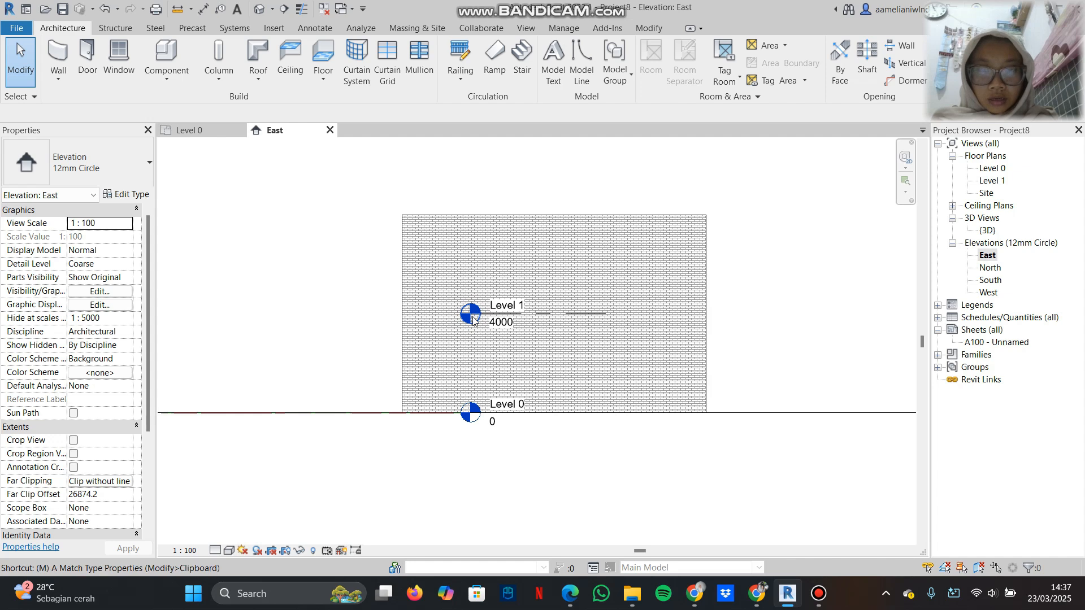
click(585, 321)
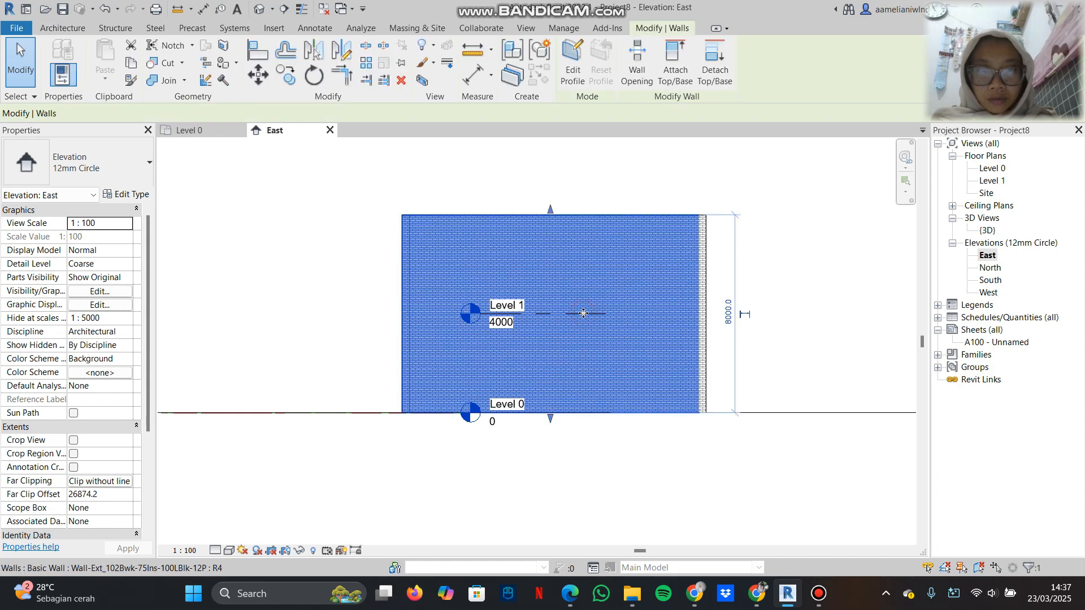
click(721, 355)
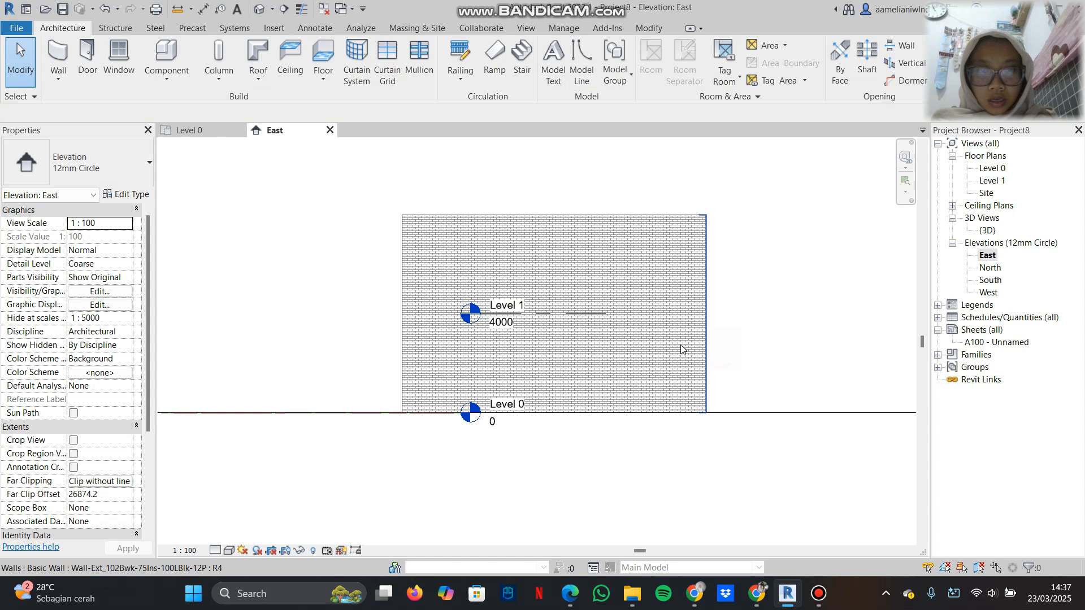
click(546, 318)
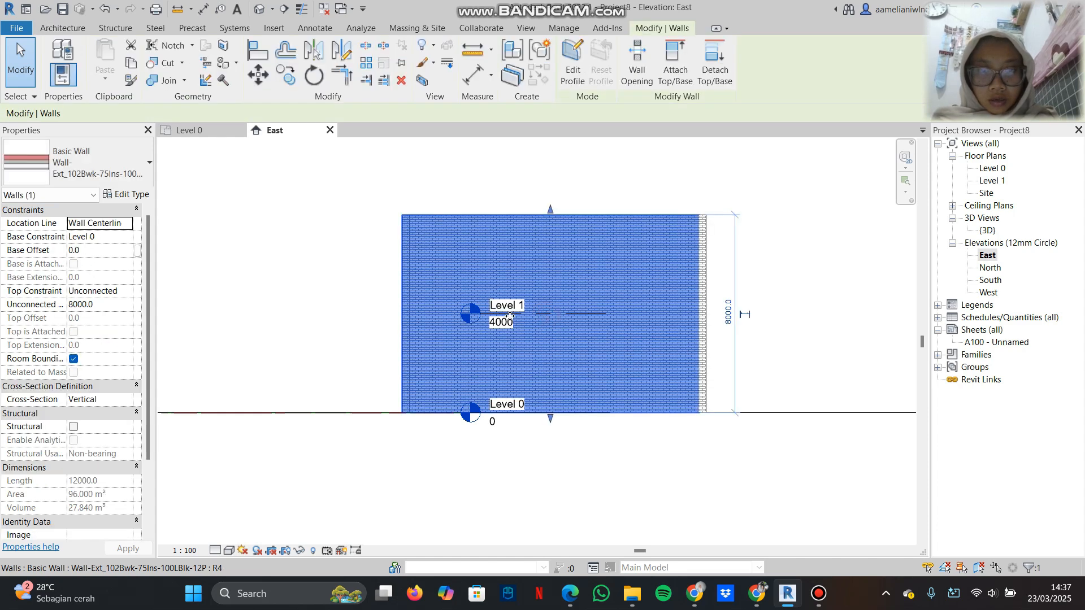
click(995, 180)
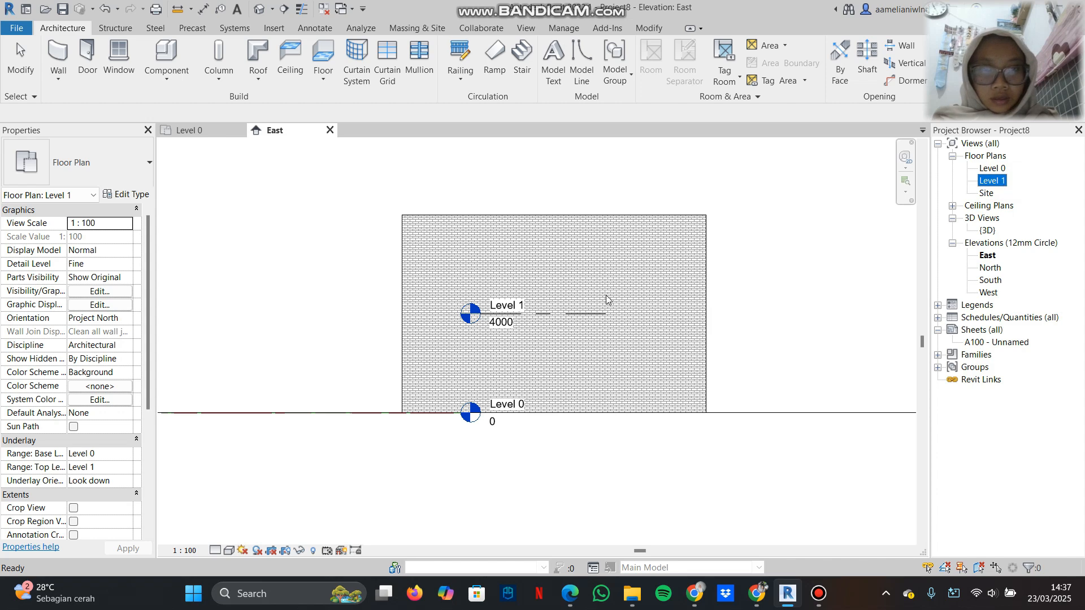
click(503, 314)
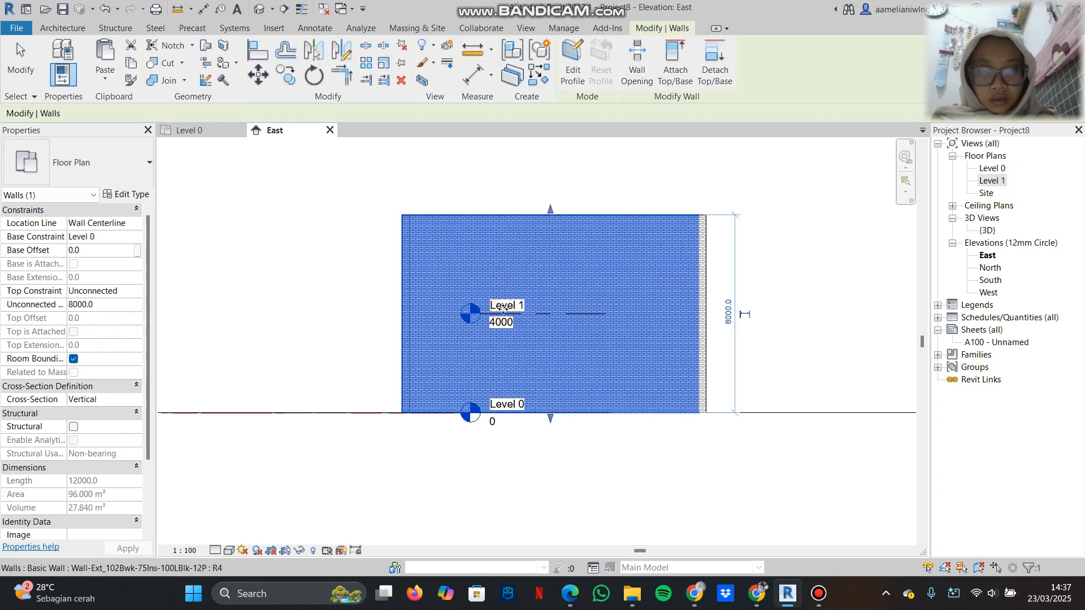
click(993, 181)
click(535, 317)
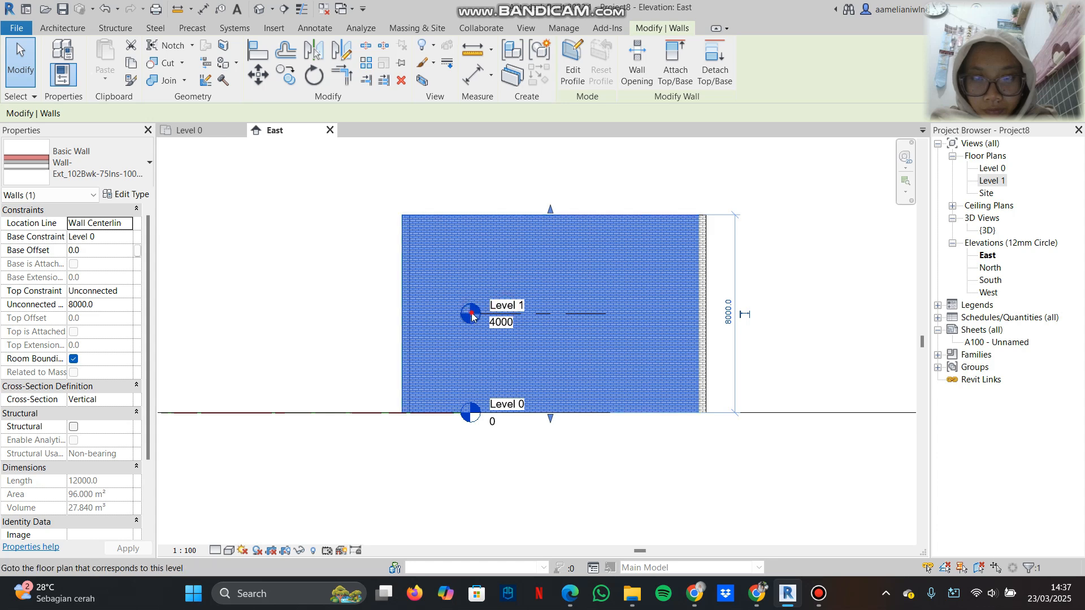
Step: Stretch the Level 1 line across the full wall width, with its unlocked end at the wall's edge and the level heads outside the wall
click(496, 314)
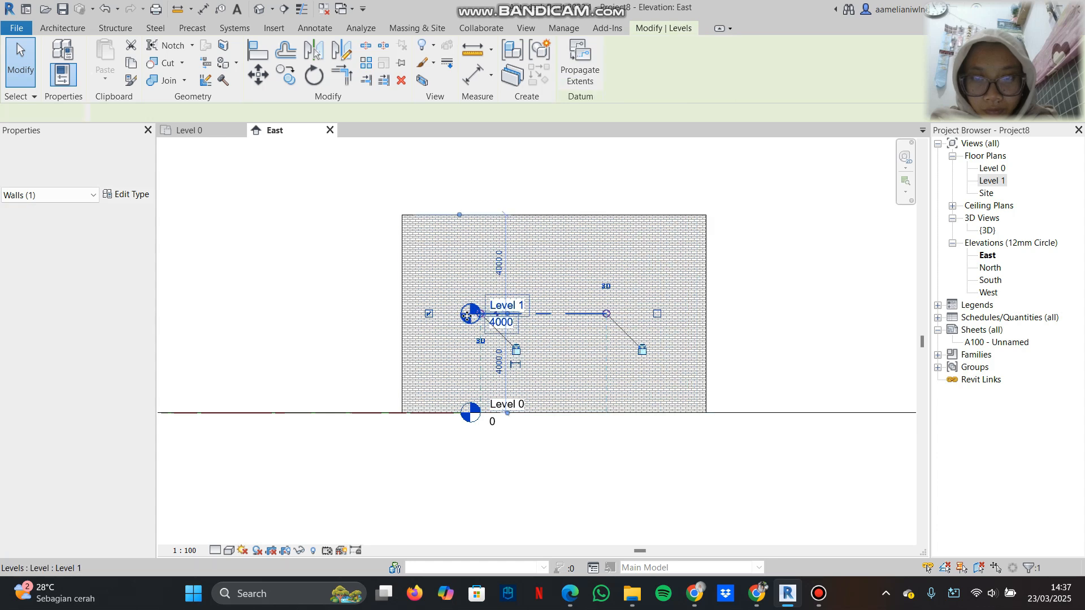
click(516, 350)
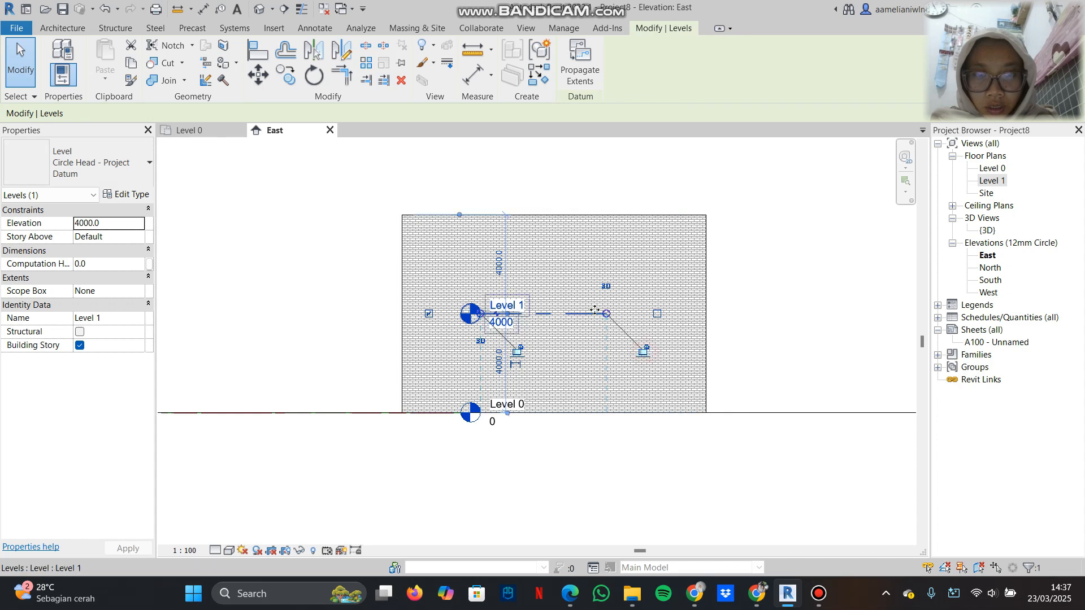
drag(607, 314, 705, 314)
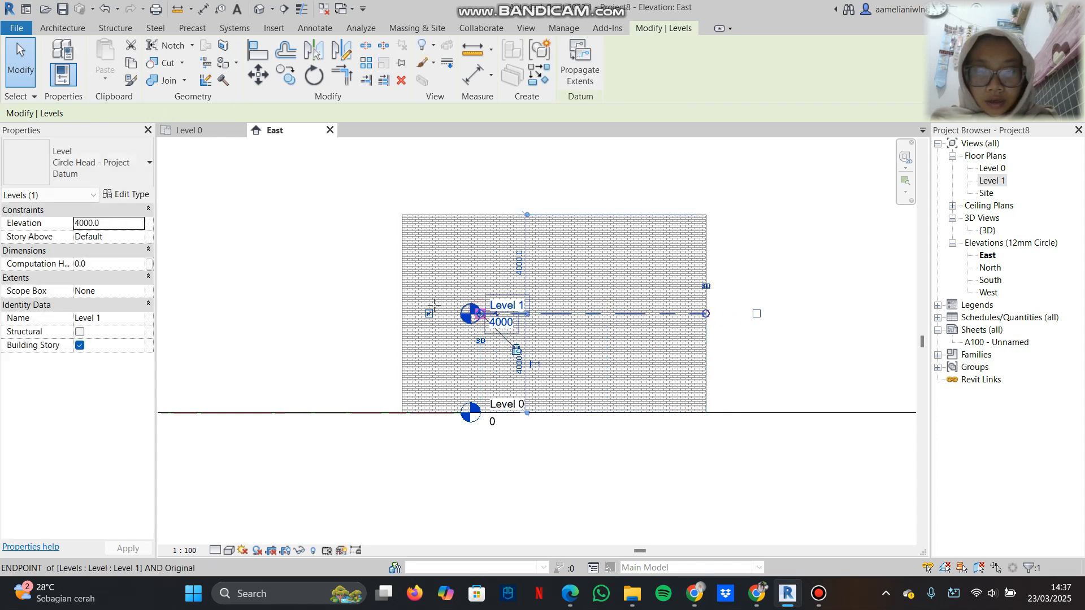
drag(481, 313, 360, 314)
Step: Set the elevation of Level 1 to 4100 mm
click(389, 321)
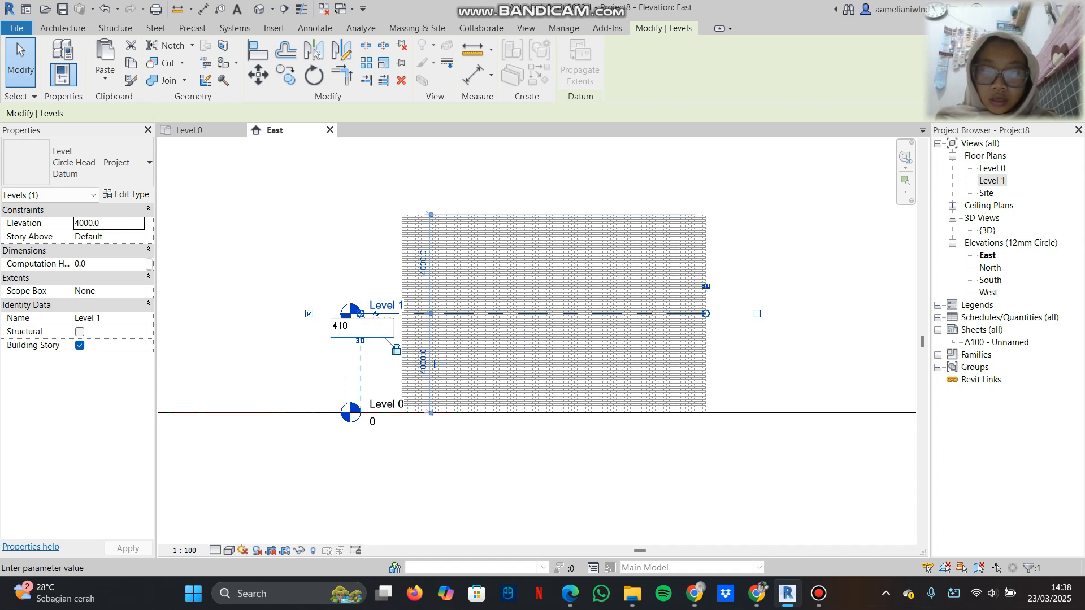
key(Return)
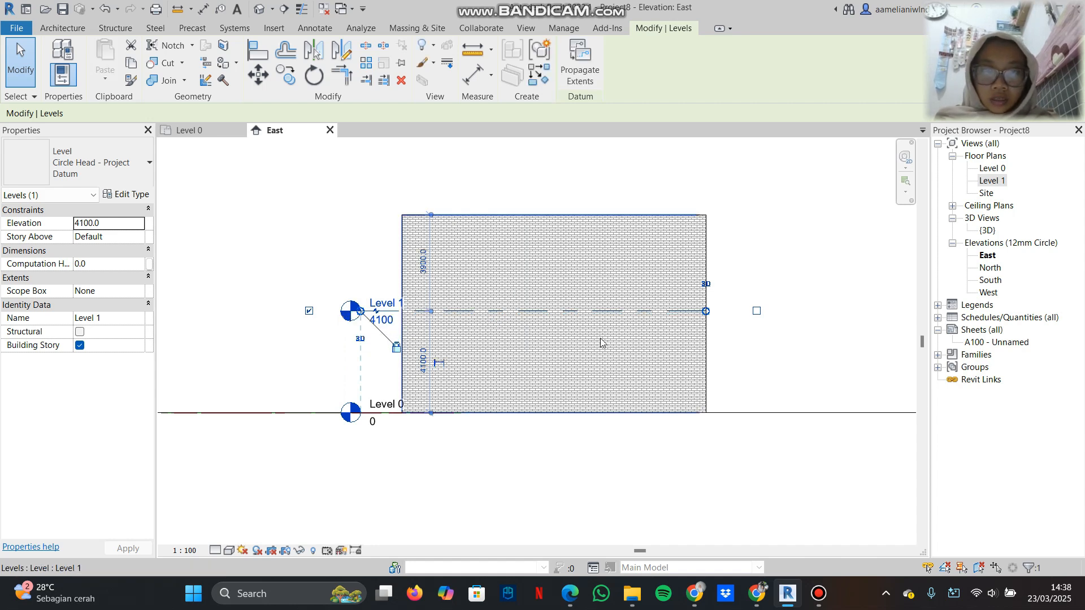
click(410, 440)
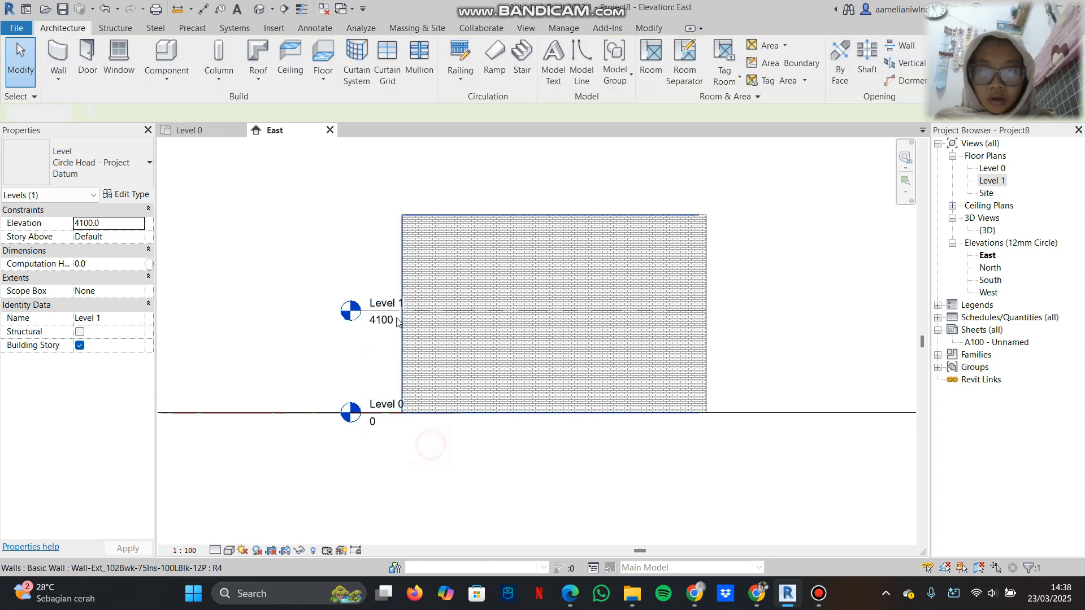
Step: Copy Level 1 straight up the wall's edge by about 2600 mm to create another level
click(380, 324)
key(c)
key(o)
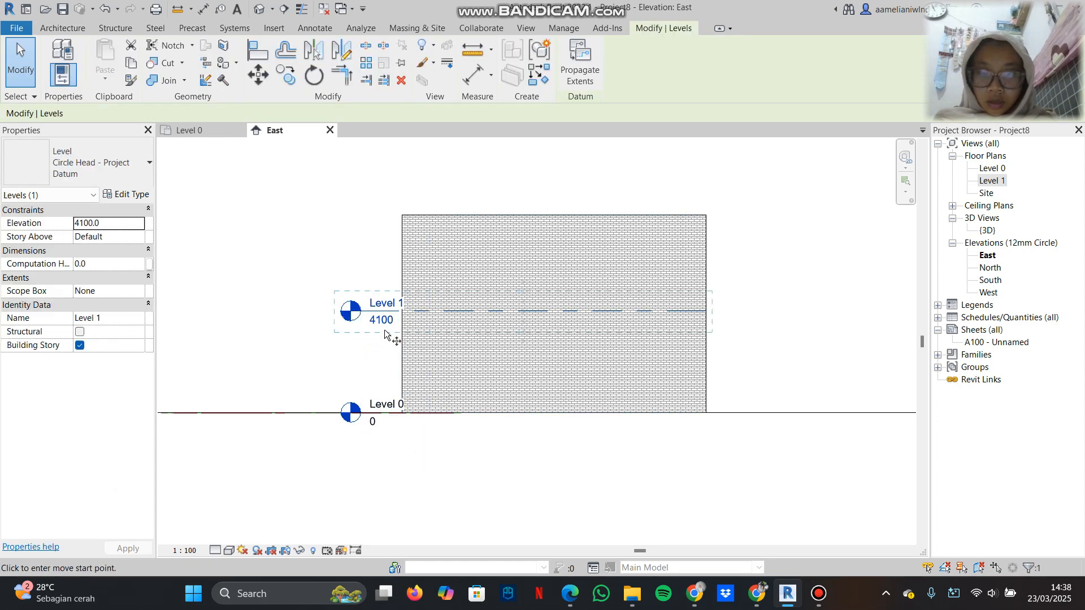
click(402, 313)
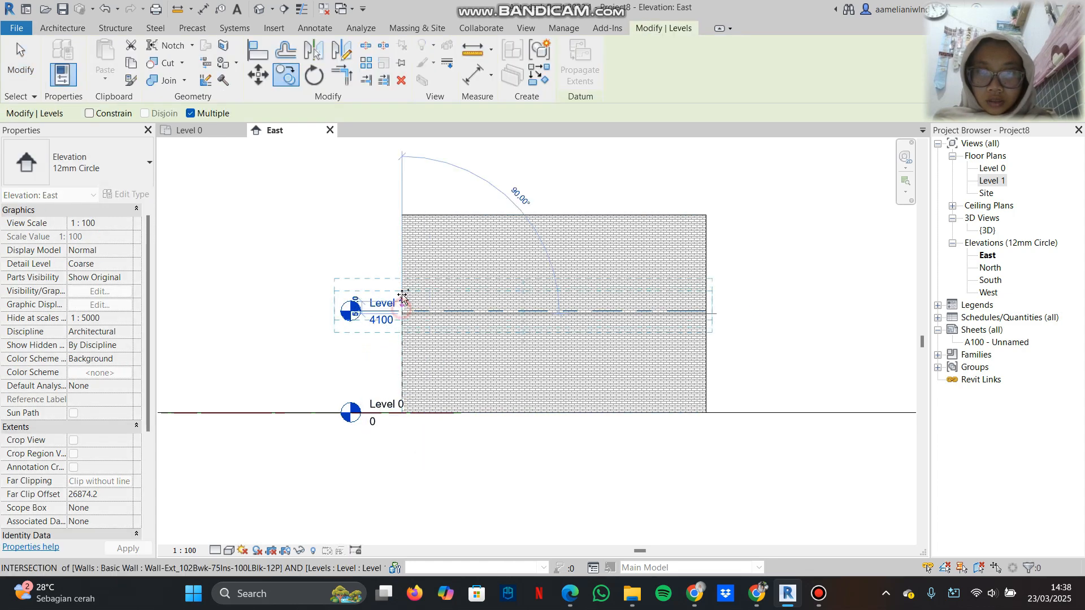
click(403, 247)
key(Escape)
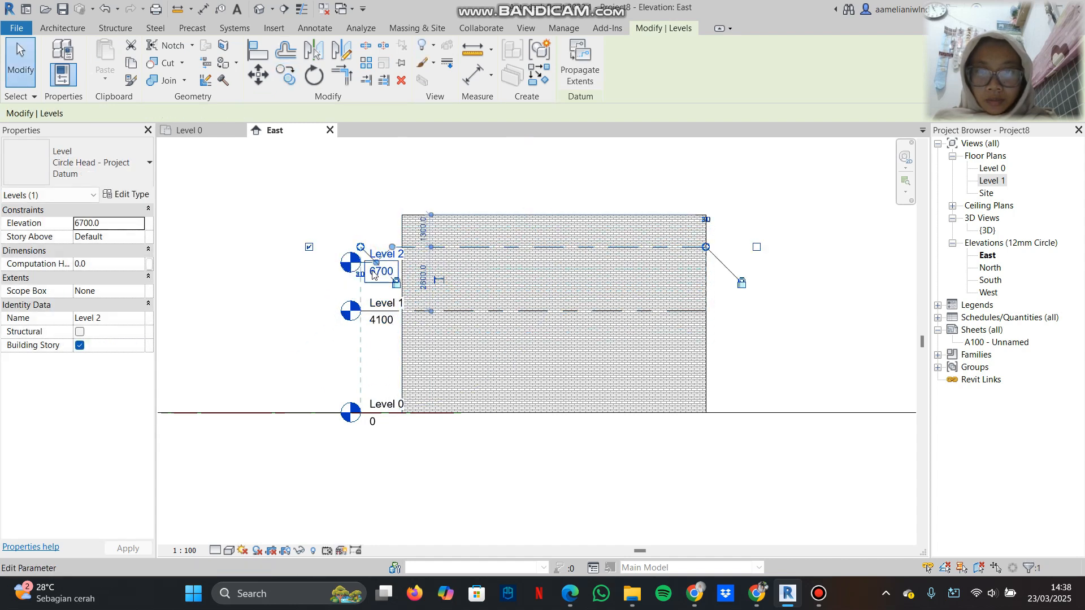
Step: Straighten the Level 2 head in line with its level line and set its elevation to 7500 mm
drag(376, 263, 376, 247)
click(389, 260)
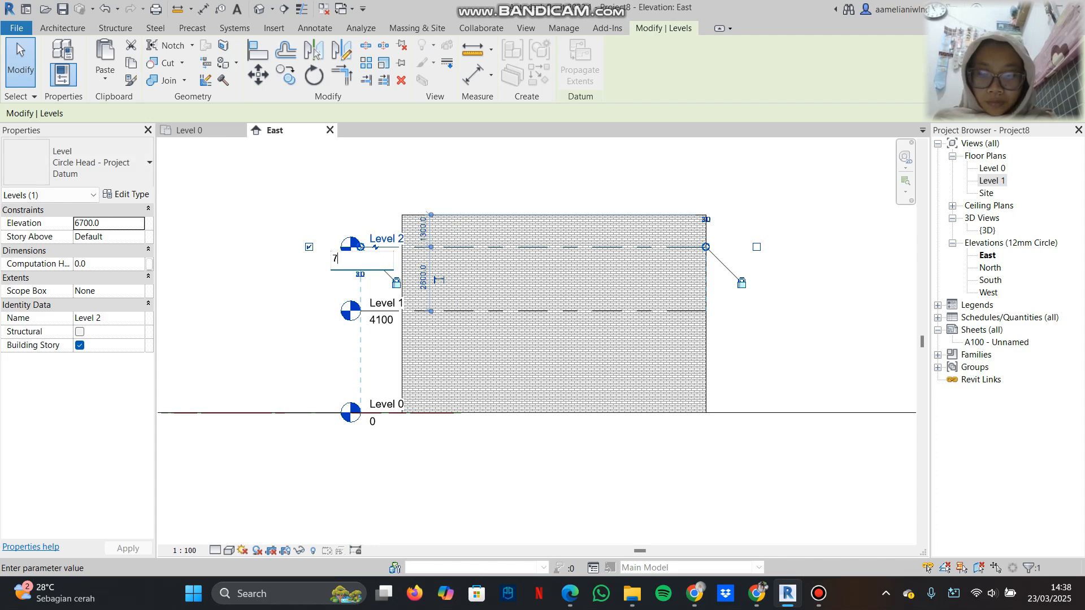
key(Return)
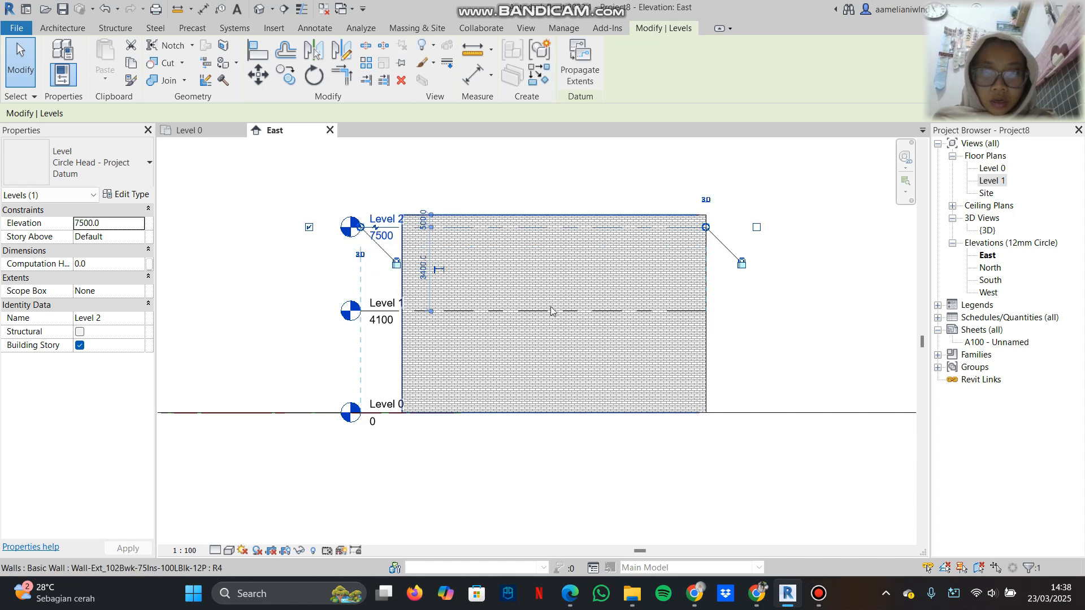
click(759, 328)
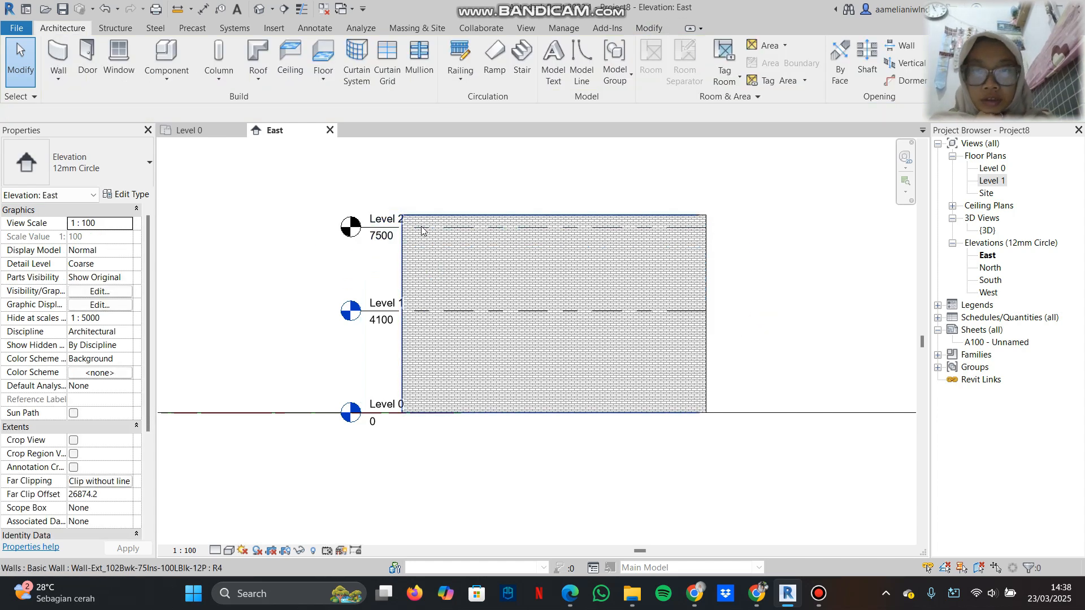